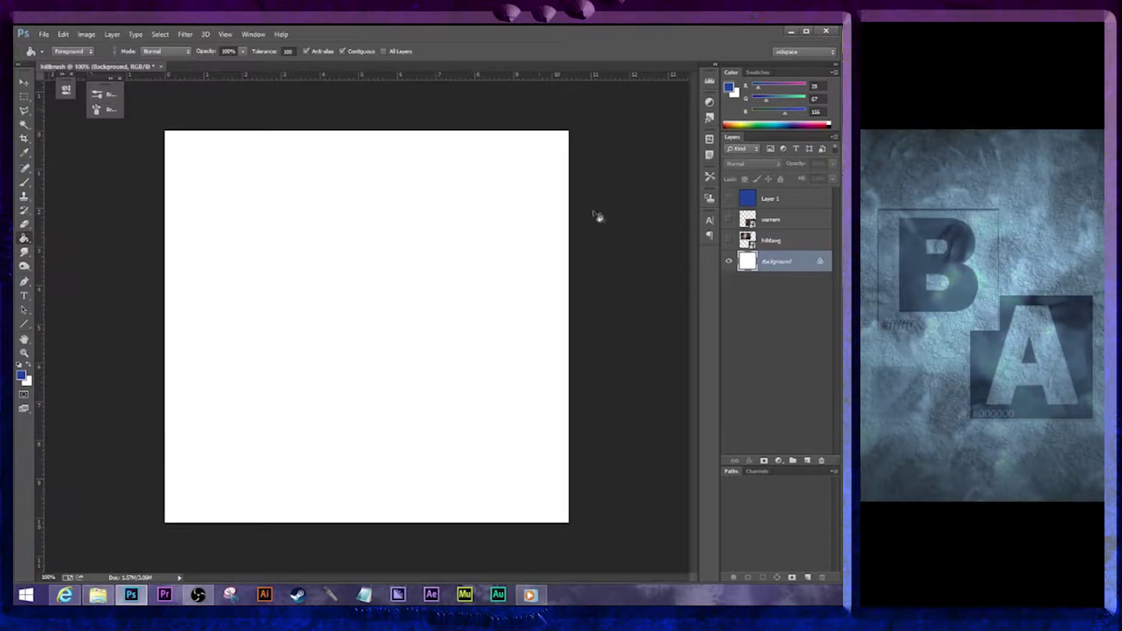
# Start a new document, switch its dimensions to inches and try a width of 1000000
pyautogui.click(42, 34)
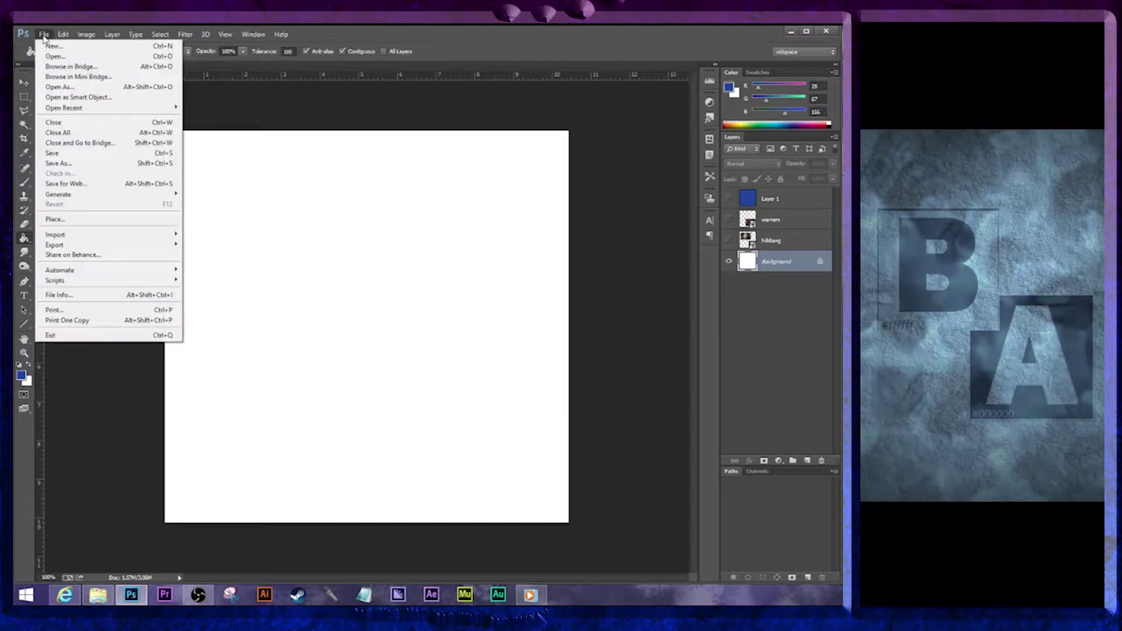
pyautogui.click(51, 45)
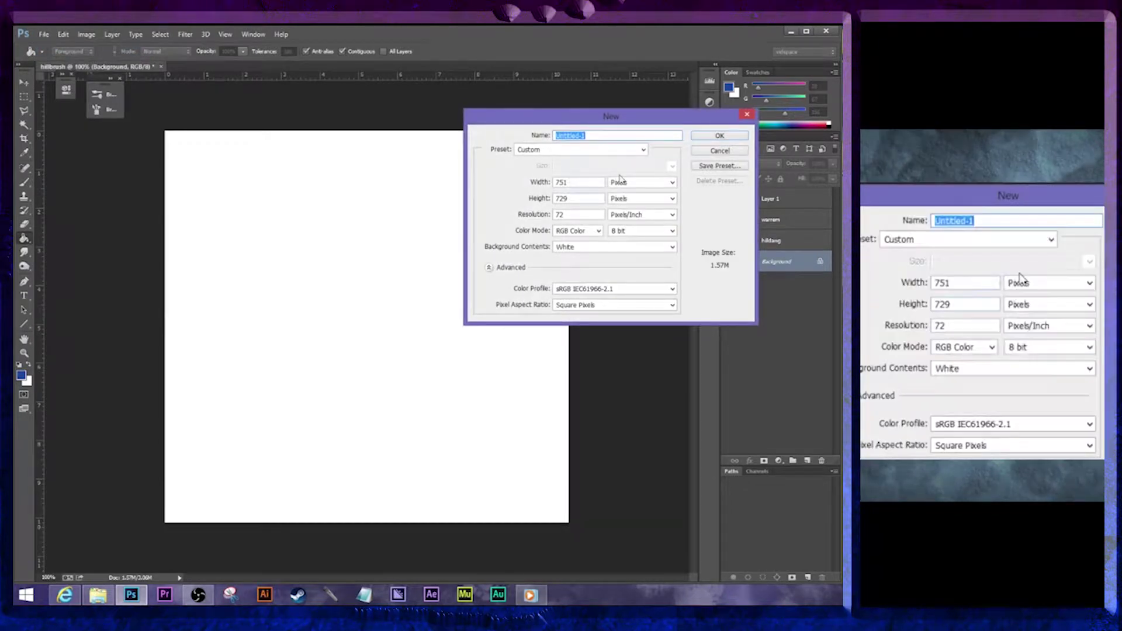
pyautogui.click(672, 183)
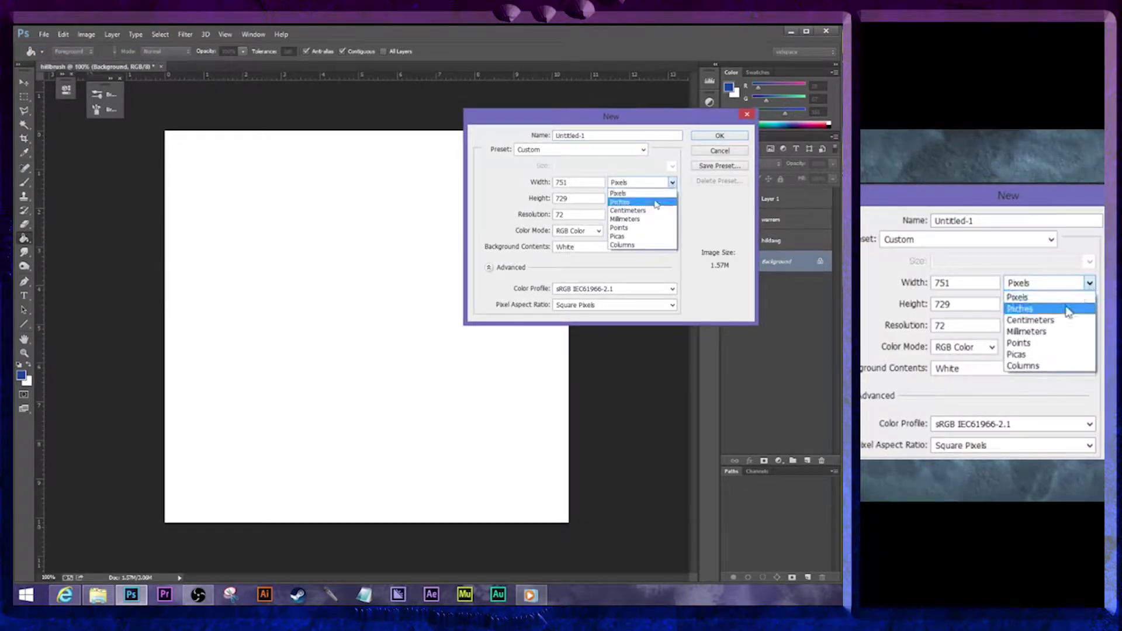
pyautogui.click(656, 202)
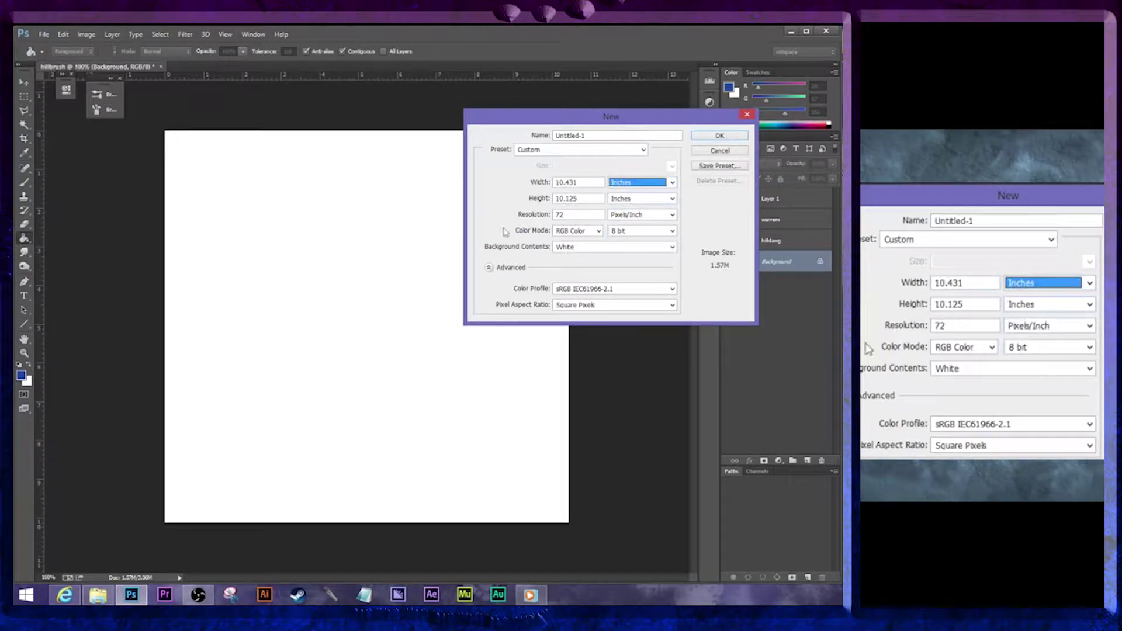
pyautogui.moveTo(586, 181); pyautogui.dragTo(549, 182)
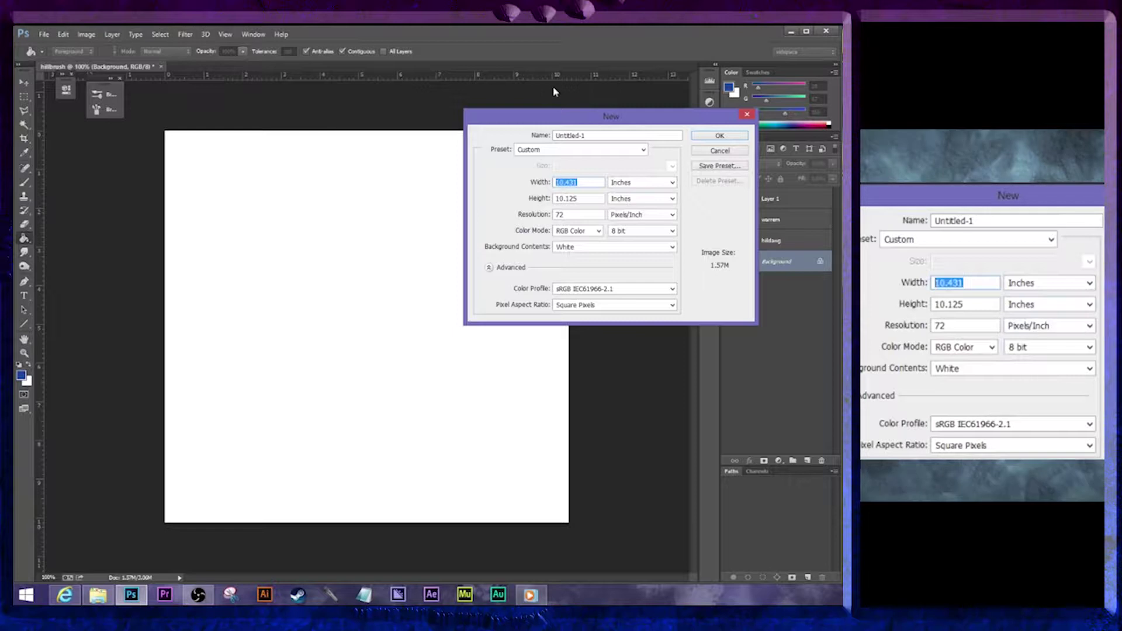
pyautogui.write('1000000')
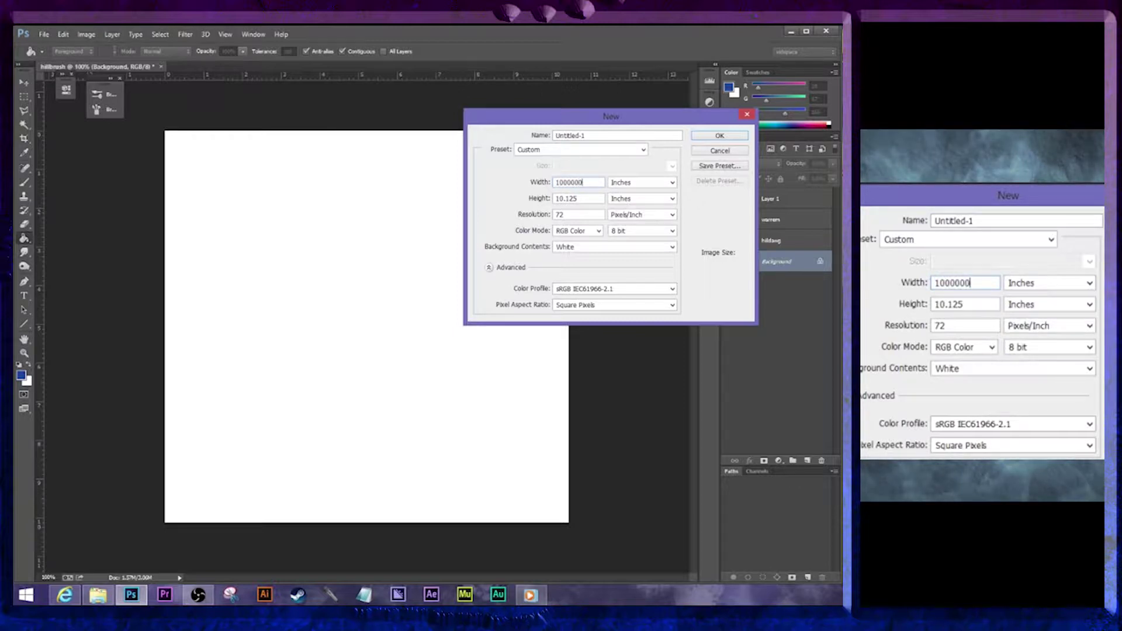
pyautogui.click(587, 198)
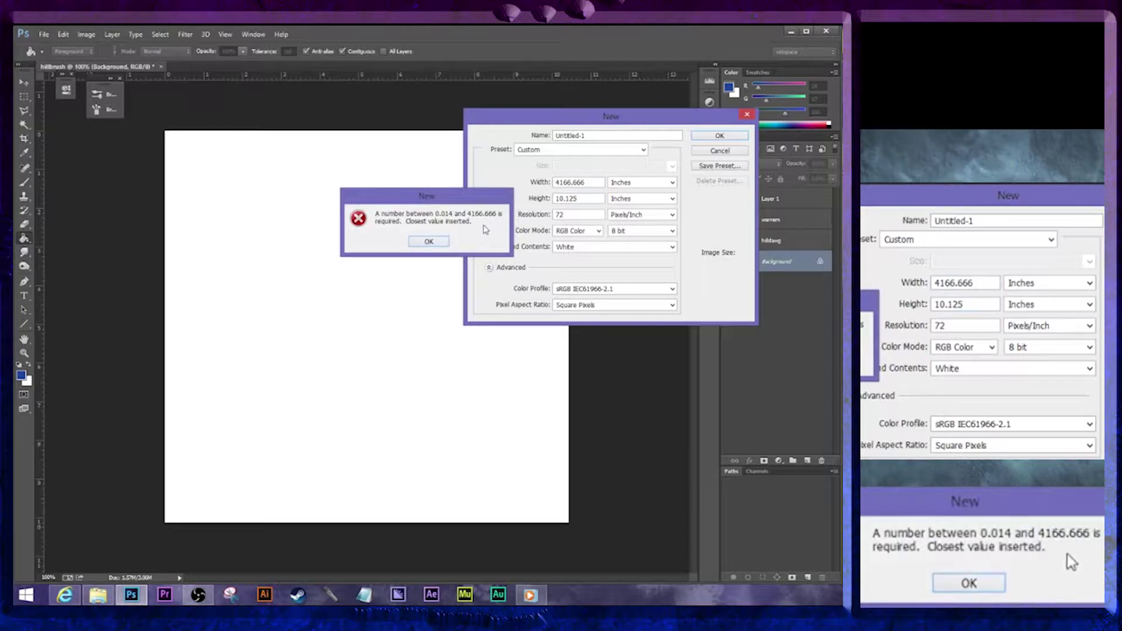
pyautogui.click(429, 242)
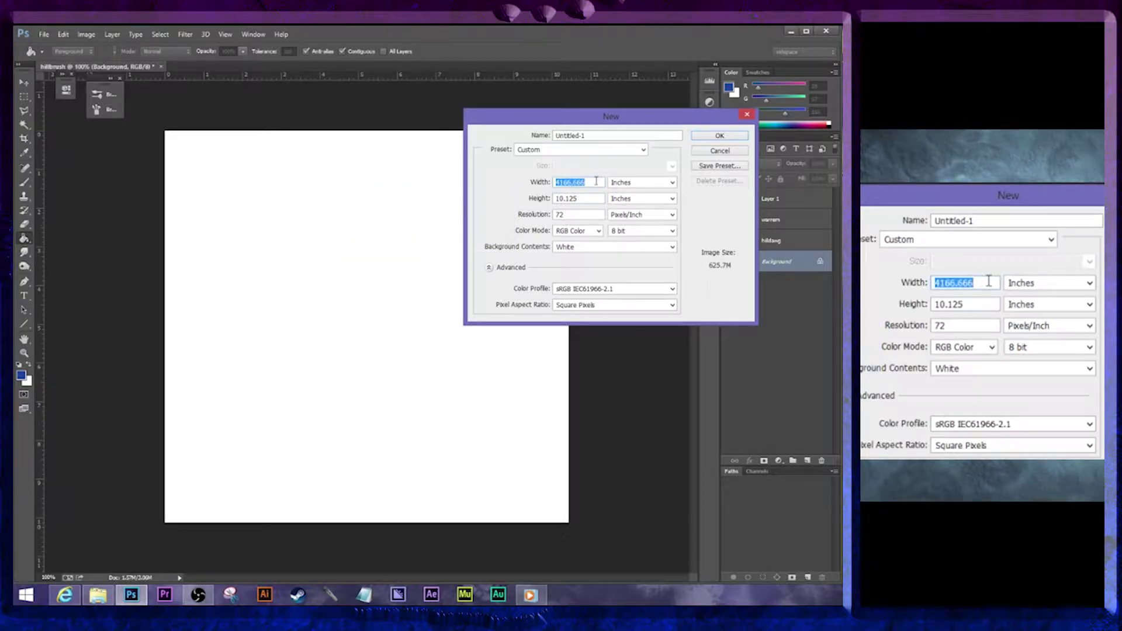
# Set the new document's width to 45 inches and height to 37 inches, keeping inches as the unit, and finish the setup
pyautogui.write('45')
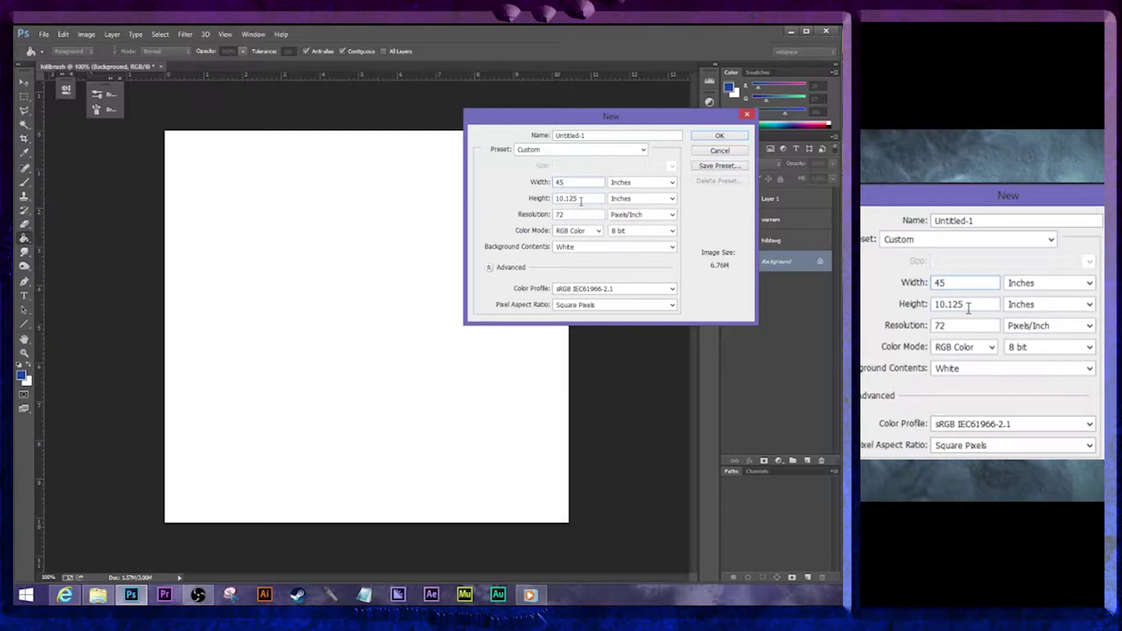
pyautogui.doubleClick(581, 201)
pyautogui.write('37')
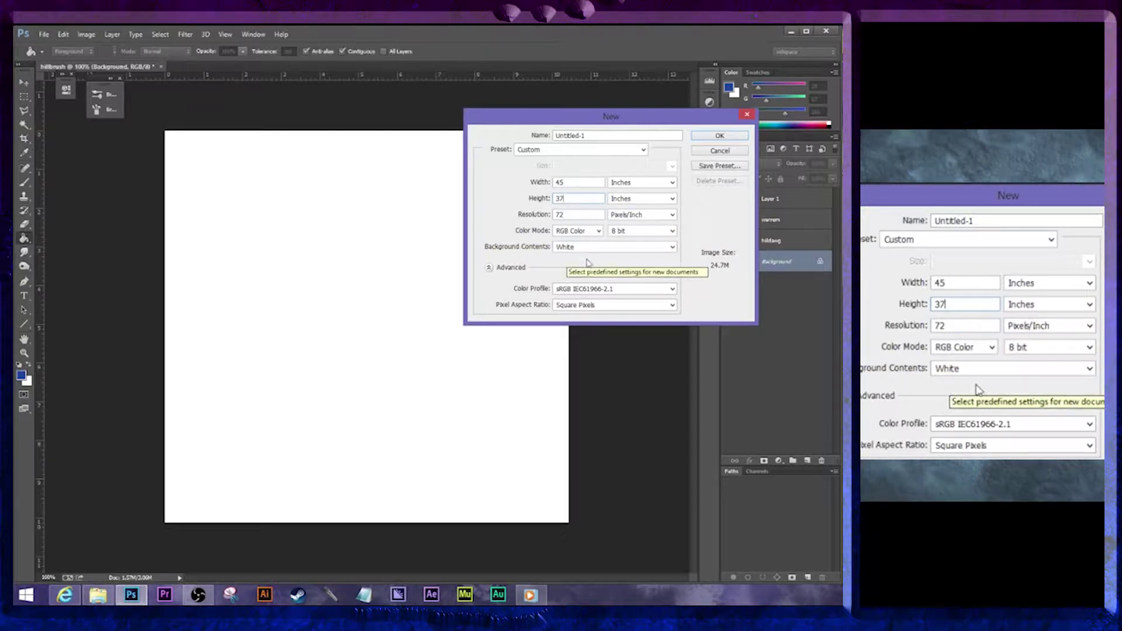
pyautogui.click(672, 215)
pyautogui.click(672, 216)
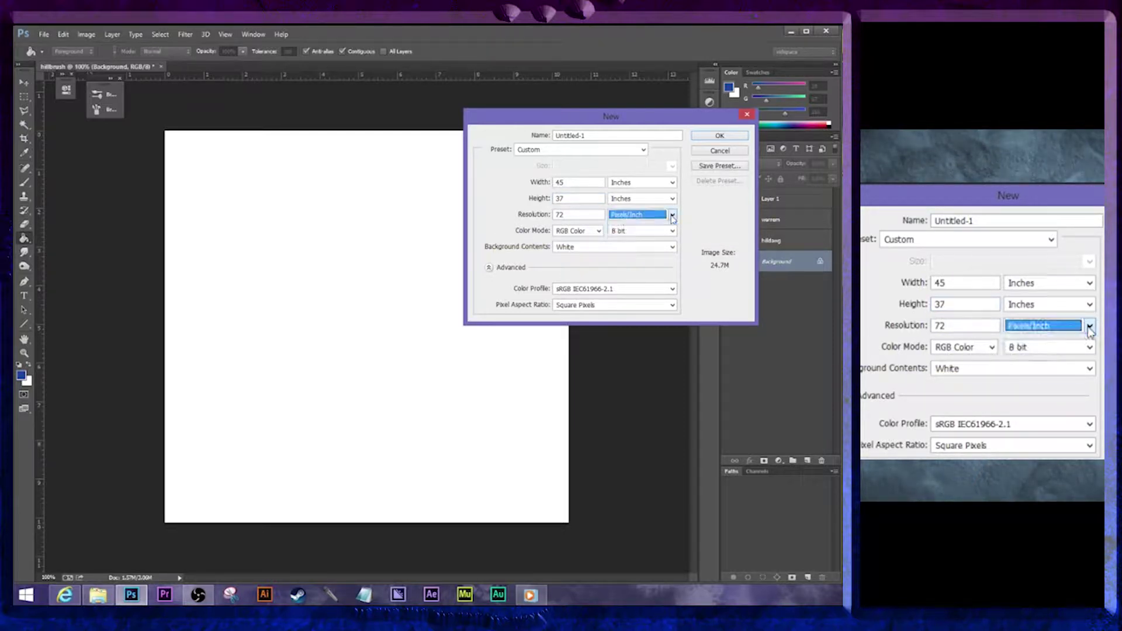
pyautogui.click(673, 199)
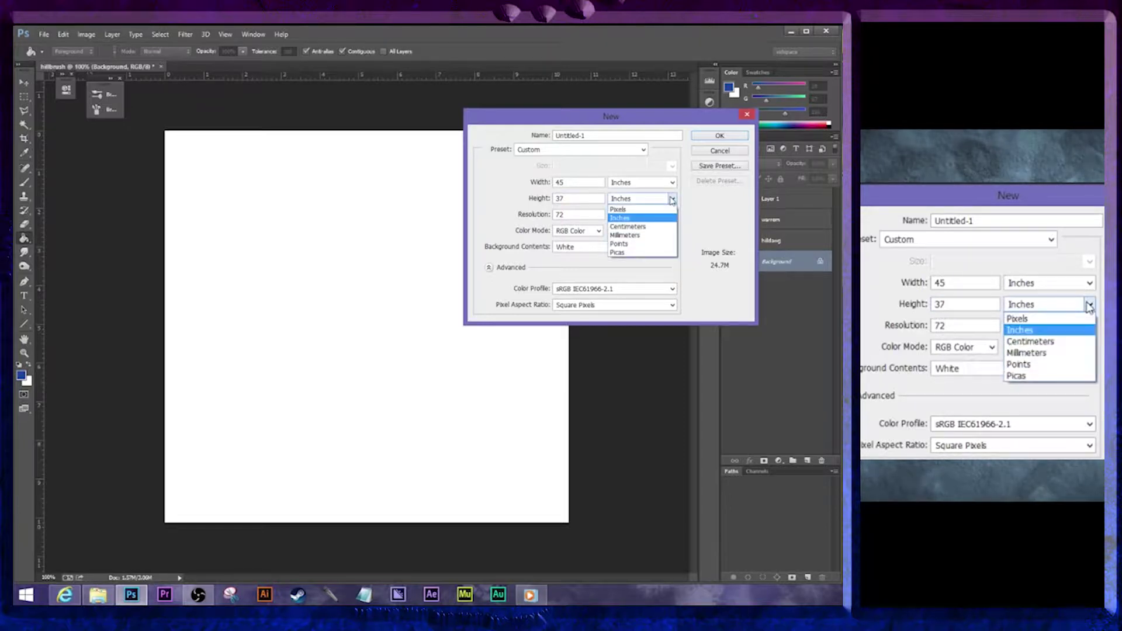
pyautogui.click(673, 198)
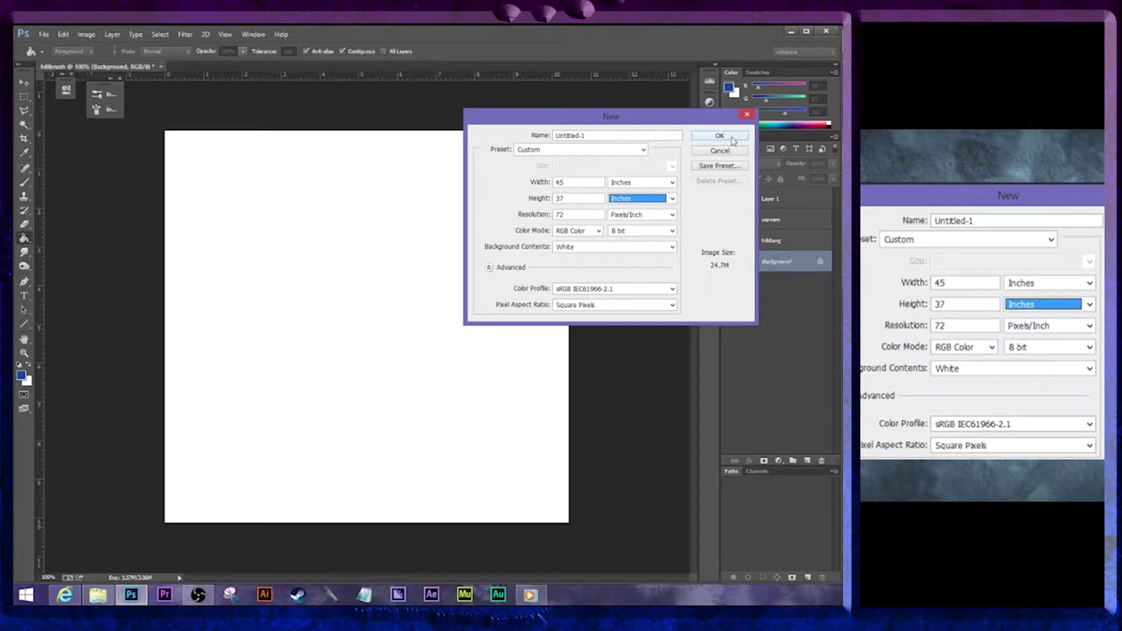
pyautogui.click(732, 138)
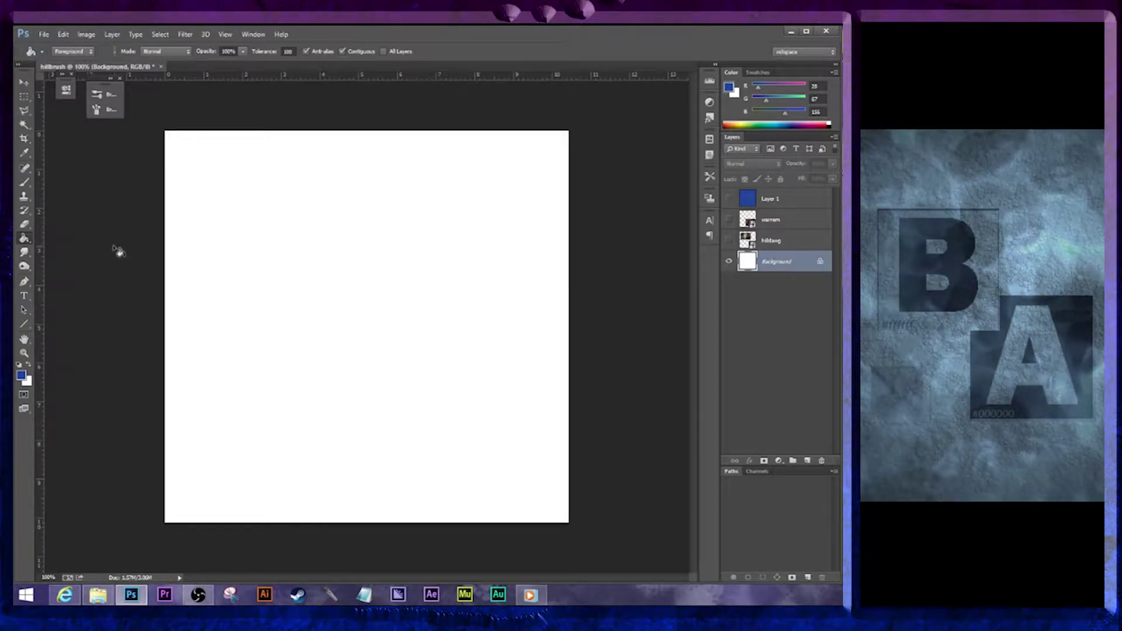
# Activate the Brush tool and look over the available brush presets and brush settings
pyautogui.click(23, 186)
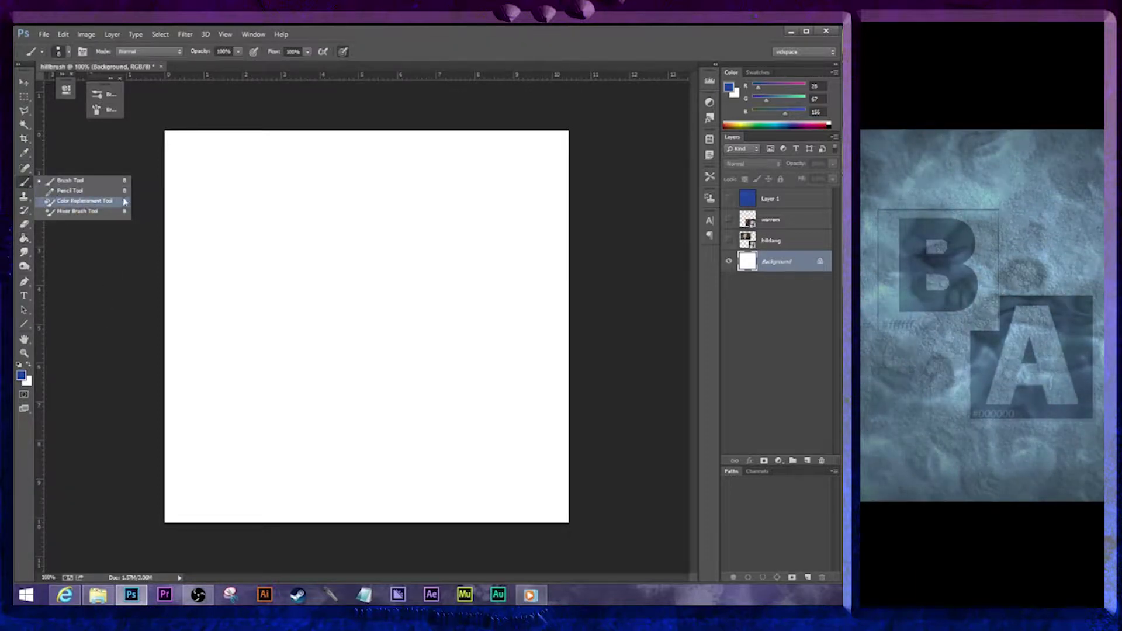
pyautogui.click(97, 97)
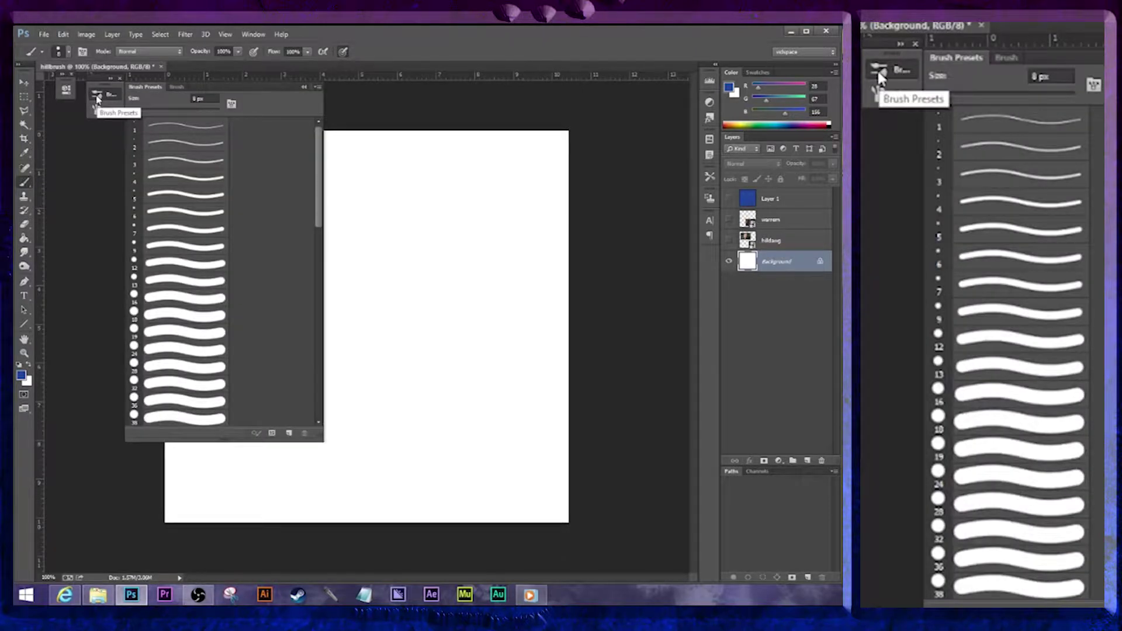
pyautogui.click(100, 97)
pyautogui.click(100, 97)
pyautogui.click(101, 97)
pyautogui.click(101, 97)
pyautogui.click(101, 97)
pyautogui.click(100, 110)
pyautogui.click(100, 110)
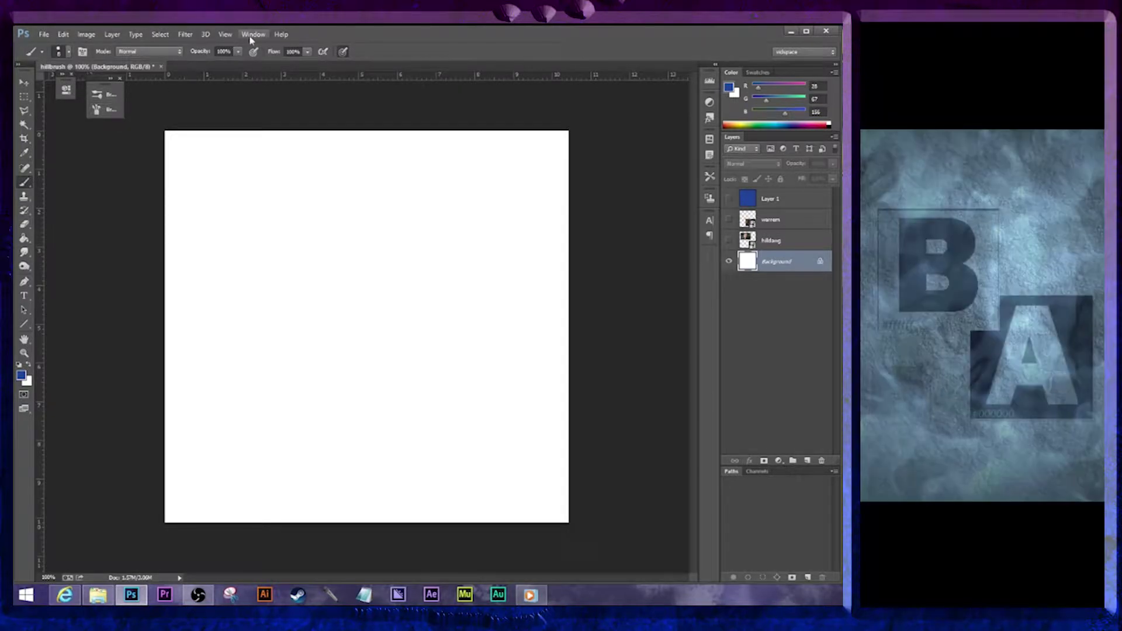
pyautogui.click(251, 35)
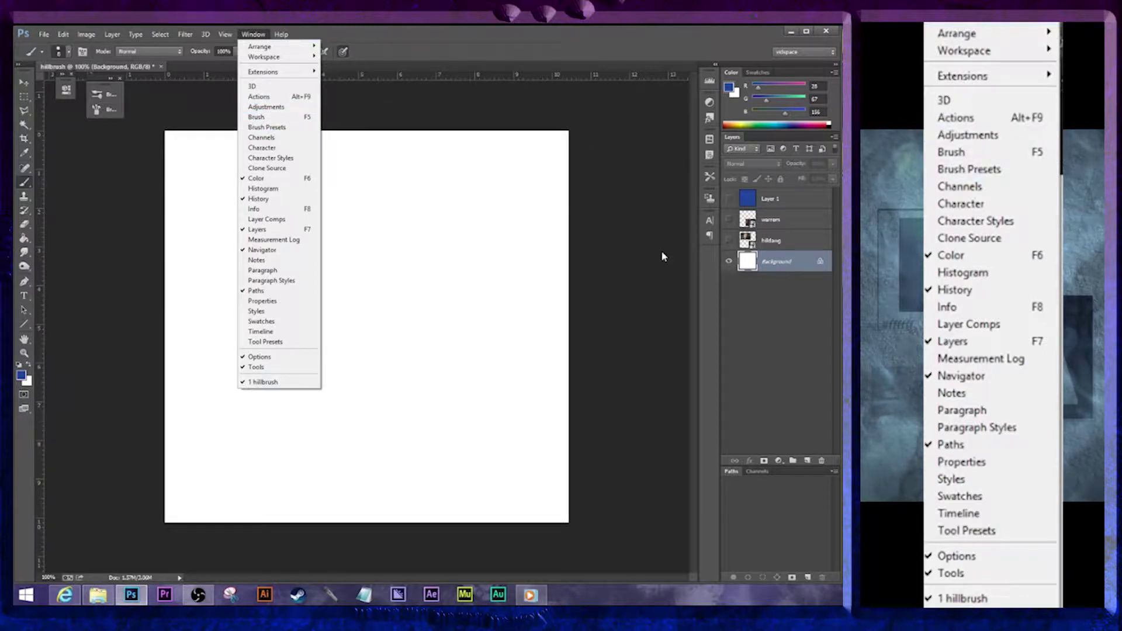
pyautogui.moveTo(186, 35)
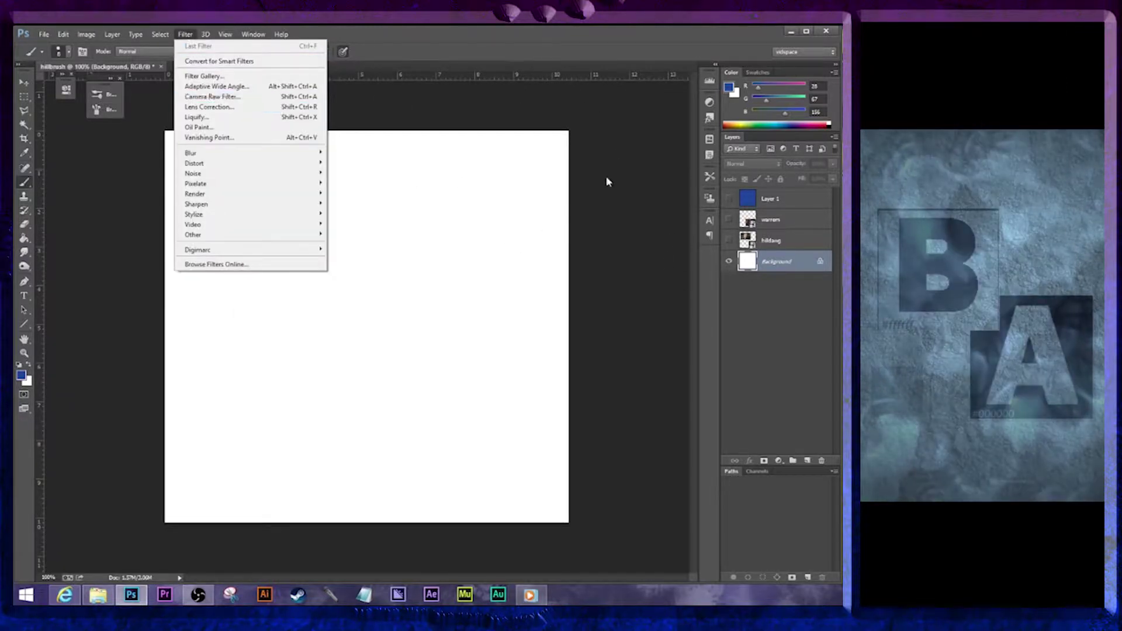
pyautogui.click(97, 223)
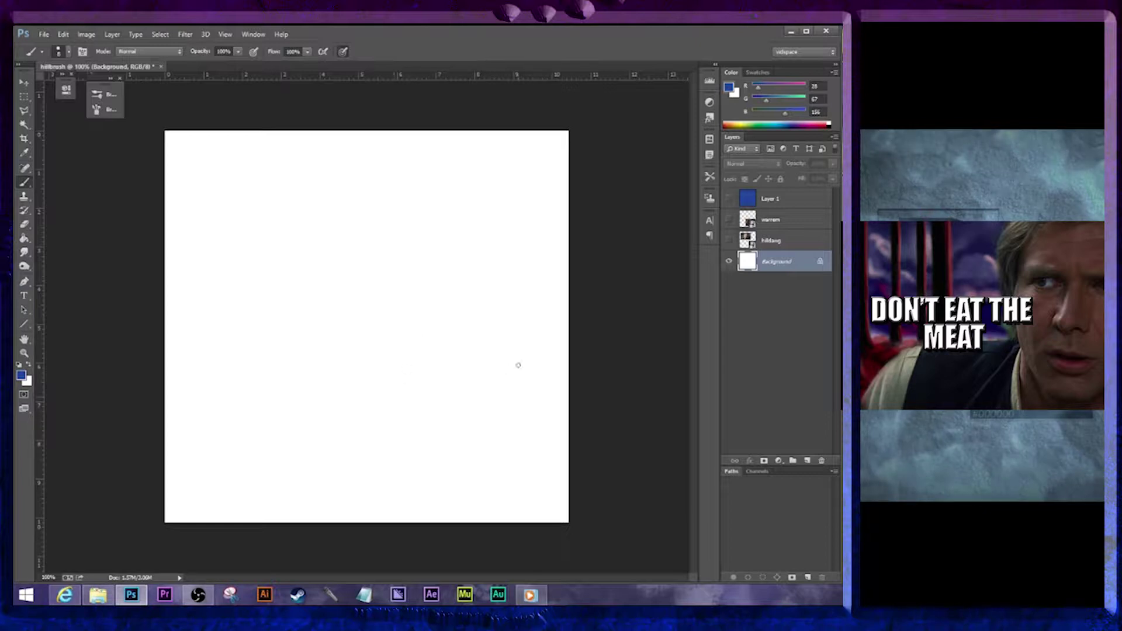
# Enlarge and shrink the brush tip repeatedly, ending with a tip about one-eighth of the canvas width
pyautogui.press(']')
pyautogui.press(']')
pyautogui.press(']')
pyautogui.press(']')
pyautogui.press(']')
pyautogui.press(']')
pyautogui.press(']')
pyautogui.press(']')
pyautogui.press(']')
pyautogui.press(']')
pyautogui.press('[')
pyautogui.press('[')
pyautogui.press('[')
pyautogui.press('[')
pyautogui.press('[')
pyautogui.press('[')
pyautogui.press('[')
pyautogui.press('[')
pyautogui.press('[')
pyautogui.press('[')
pyautogui.press('[')
pyautogui.press('[')
pyautogui.press('[')
pyautogui.press('[')
pyautogui.press('[')
pyautogui.press('[')
pyautogui.press(']')
pyautogui.press(']')
pyautogui.press(']')
pyautogui.press(']')
pyautogui.press(']')
pyautogui.press(']')
pyautogui.press(']')
pyautogui.press(']')
pyautogui.press(']')
pyautogui.press(']')
pyautogui.press(']')
pyautogui.press(']')
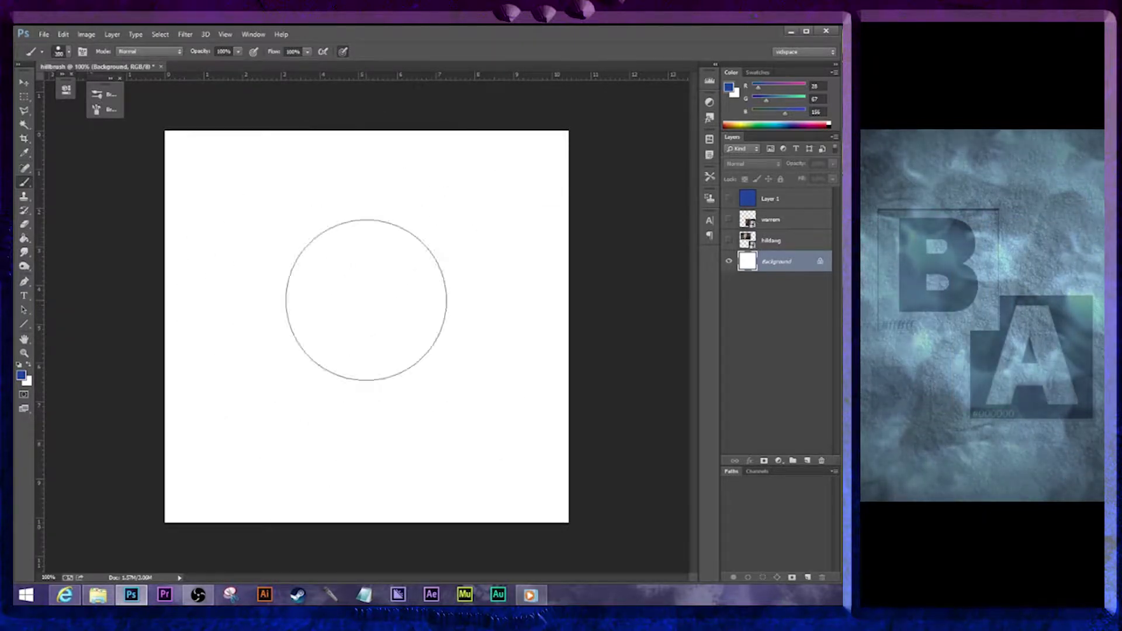
pyautogui.press('[')
pyautogui.press('[')
pyautogui.press('[')
pyautogui.press('[')
pyautogui.press('[')
pyautogui.press('[')
pyautogui.press('[')
pyautogui.press('[')
pyautogui.press('[')
pyautogui.press('[')
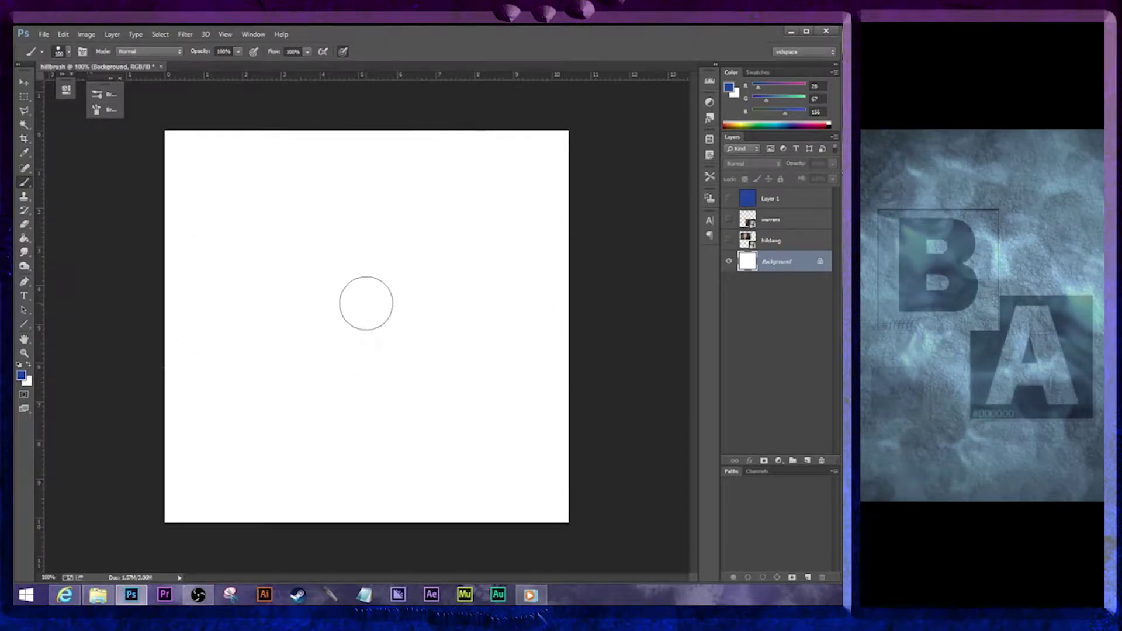
pyautogui.press(']')
pyautogui.press(']')
pyautogui.press(']')
pyautogui.press(']')
pyautogui.press(']')
pyautogui.press(']')
pyautogui.press(']')
pyautogui.press(']')
pyautogui.press(']')
pyautogui.press(']')
pyautogui.press(']')
pyautogui.press(']')
pyautogui.press('[')
pyautogui.press('[')
pyautogui.press('[')
pyautogui.press('[')
pyautogui.press('[')
pyautogui.press('[')
pyautogui.press('[')
pyautogui.press('[')
pyautogui.press('[')
pyautogui.press('[')
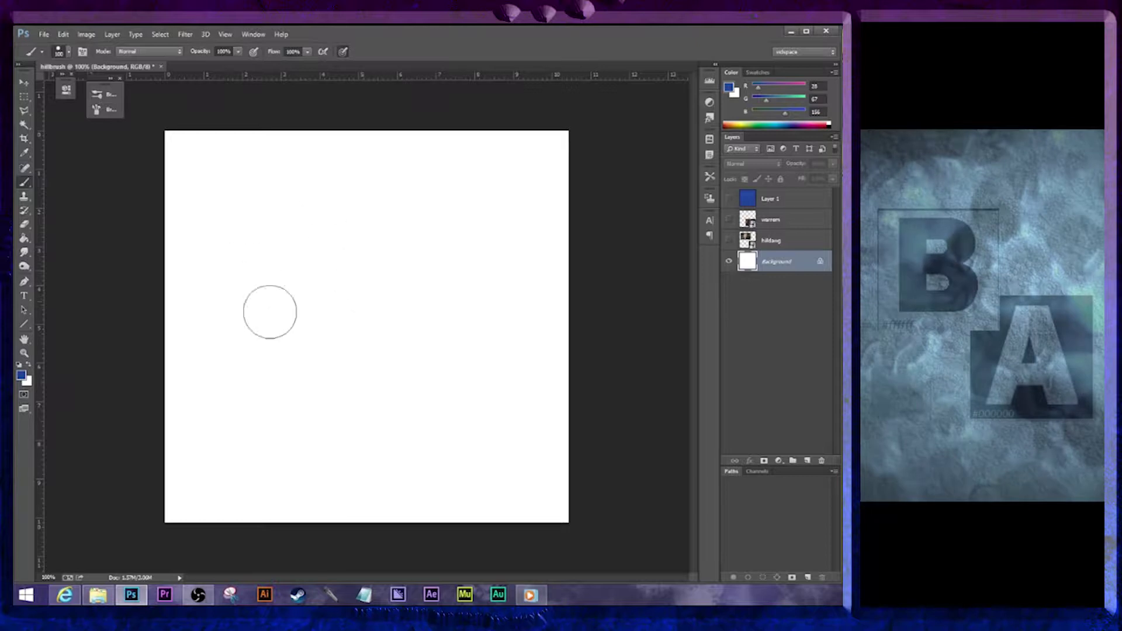
# Paint thick blue freehand loops on the Background layer and undo them
pyautogui.moveTo(370, 263)
pyautogui.mouseDown()
pyautogui.moveTo(346, 305)
pyautogui.moveTo(399, 289)
pyautogui.moveTo(397, 242)
pyautogui.moveTo(326, 231)
pyautogui.moveTo(304, 299)
pyautogui.moveTo(264, 292)
pyautogui.mouseUp()
pyautogui.moveTo(263, 218)
pyautogui.mouseDown()
pyautogui.moveTo(330, 197)
pyautogui.moveTo(354, 202)
pyautogui.moveTo(364, 236)
pyautogui.moveTo(352, 196)
pyautogui.moveTo(399, 195)
pyautogui.moveTo(426, 248)
pyautogui.moveTo(427, 288)
pyautogui.moveTo(360, 314)
pyautogui.moveTo(340, 350)
pyautogui.moveTo(352, 377)
pyautogui.moveTo(411, 378)
pyautogui.moveTo(451, 338)
pyautogui.moveTo(465, 369)
pyautogui.moveTo(456, 418)
pyautogui.mouseUp()
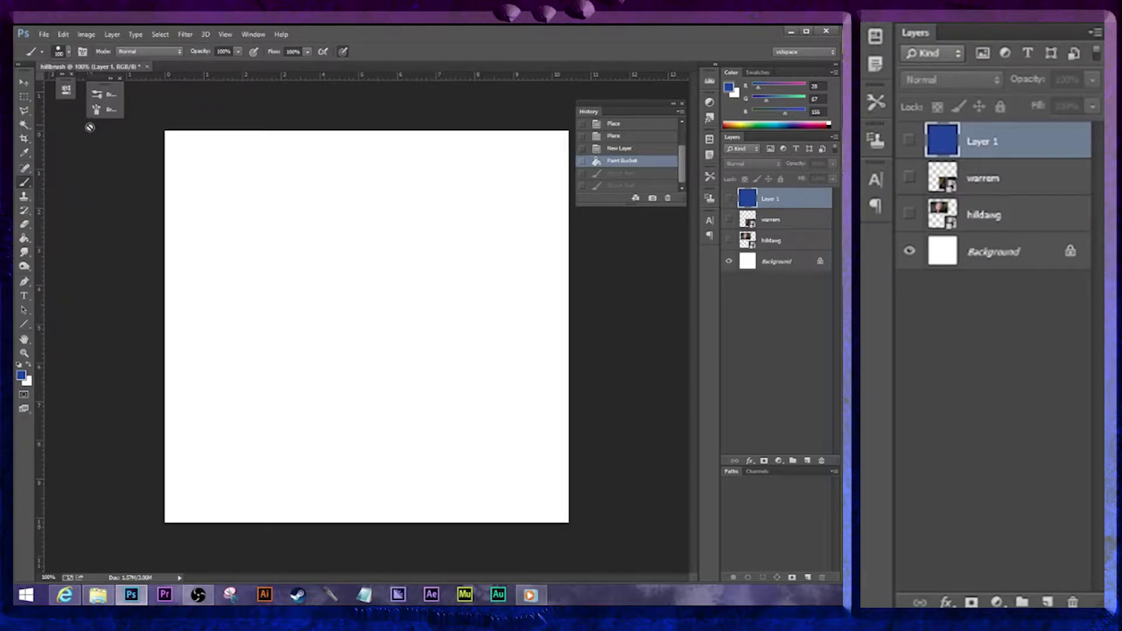
pyautogui.click(787, 261)
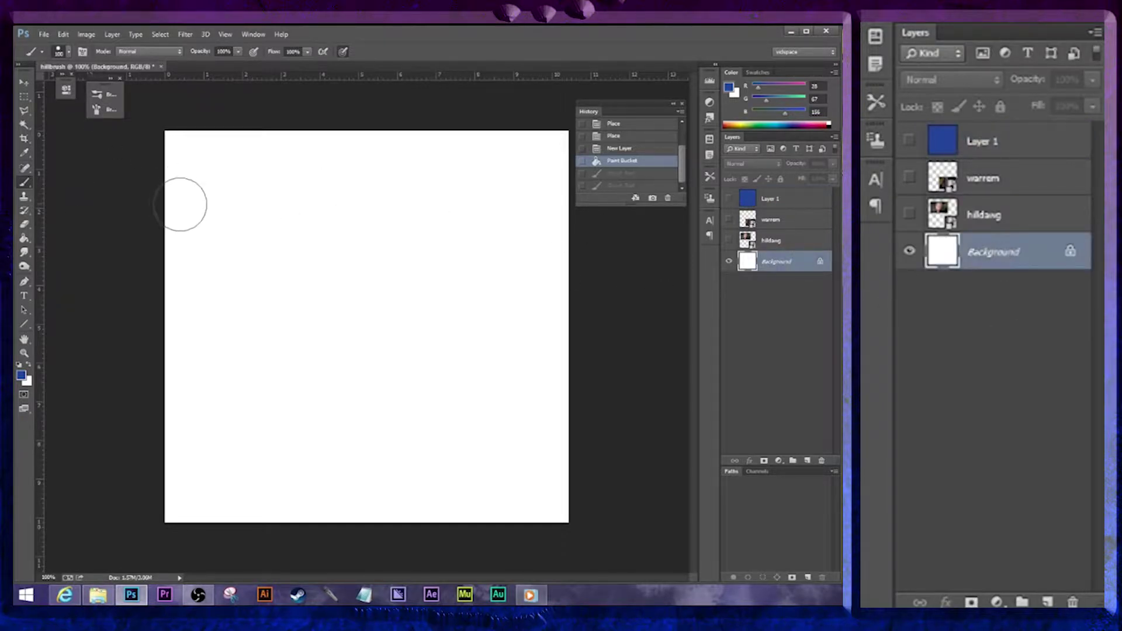
pyautogui.click(351, 238)
pyautogui.moveTo(282, 217)
pyautogui.mouseDown()
pyautogui.moveTo(409, 263)
pyautogui.moveTo(435, 357)
pyautogui.mouseUp()
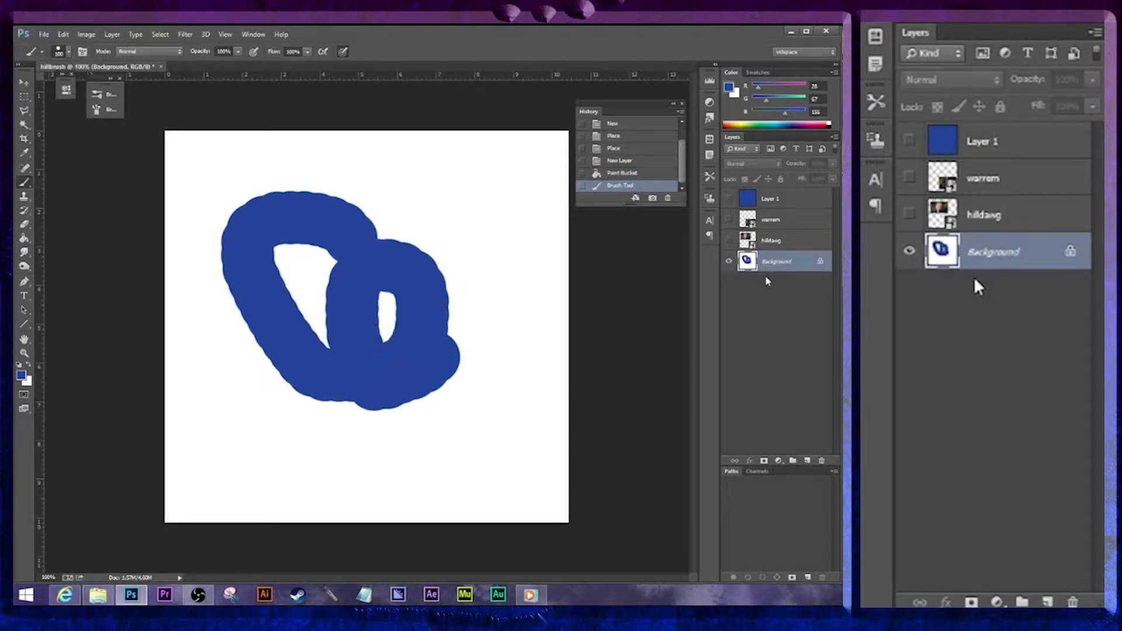
pyautogui.hotkey('ctrl', 'z')
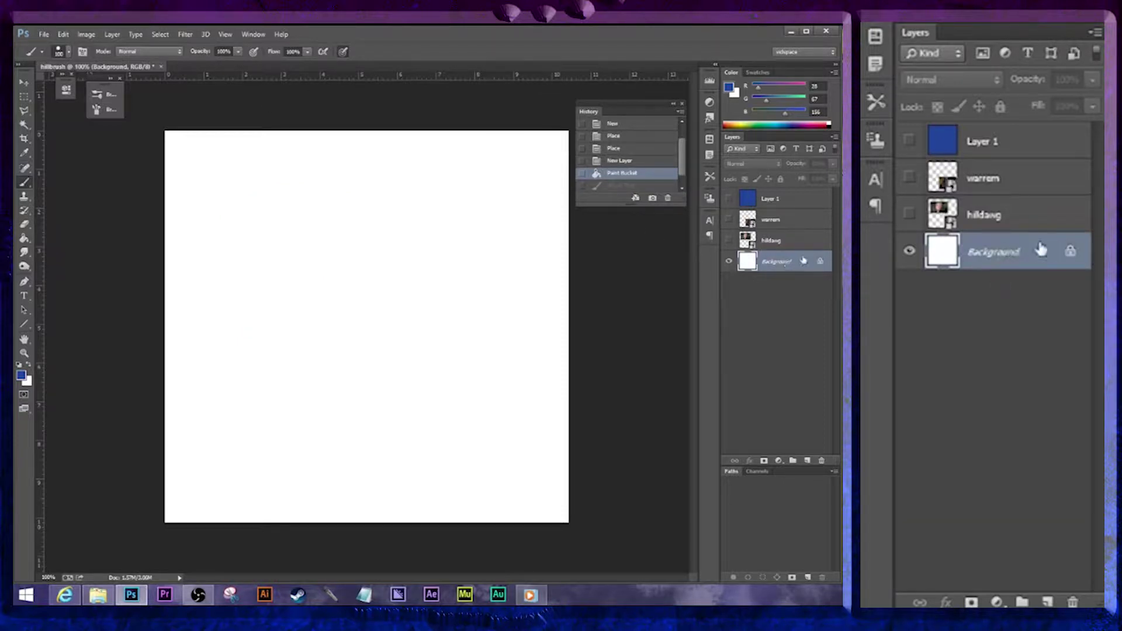
# Convert the Background into a regular layer with the default name and add a new empty layer above it
pyautogui.doubleClick(798, 263)
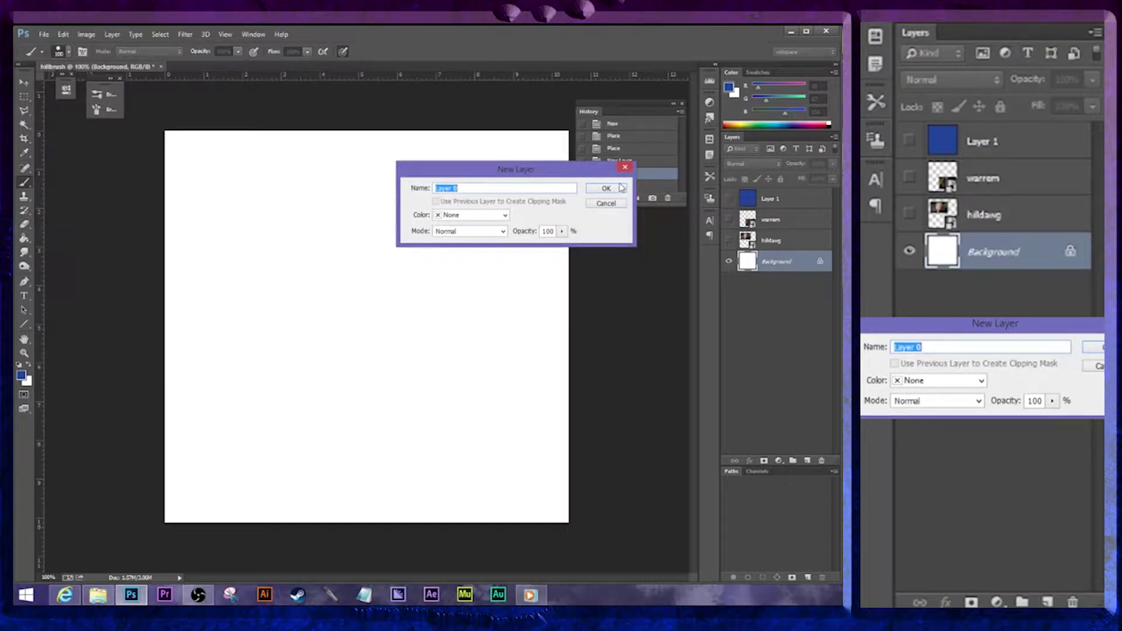
pyautogui.click(606, 188)
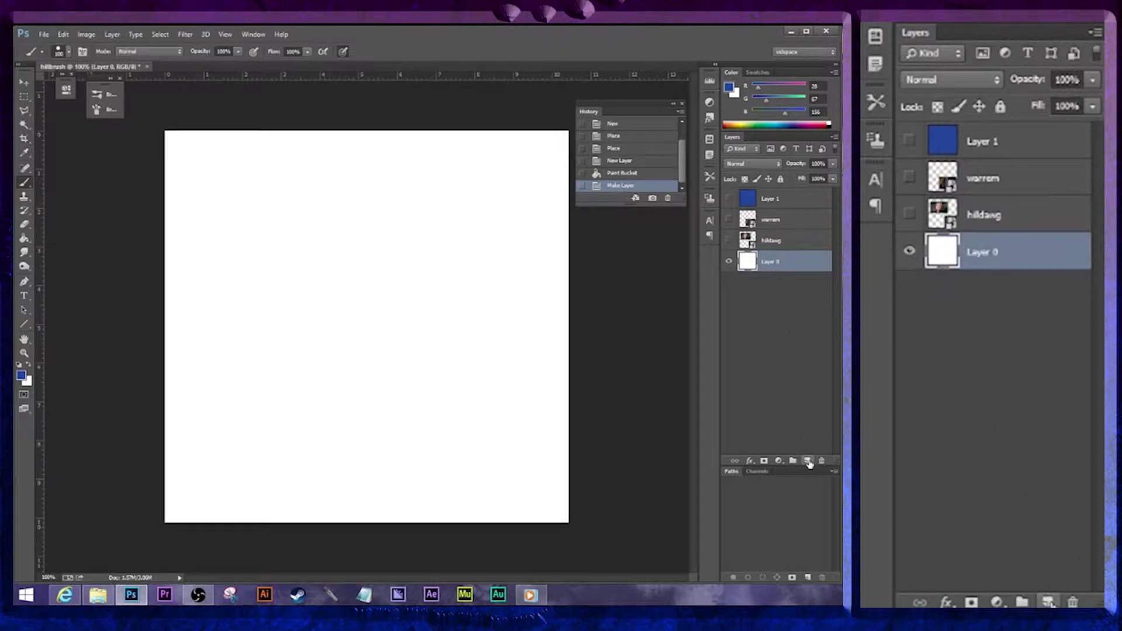
pyautogui.click(808, 462)
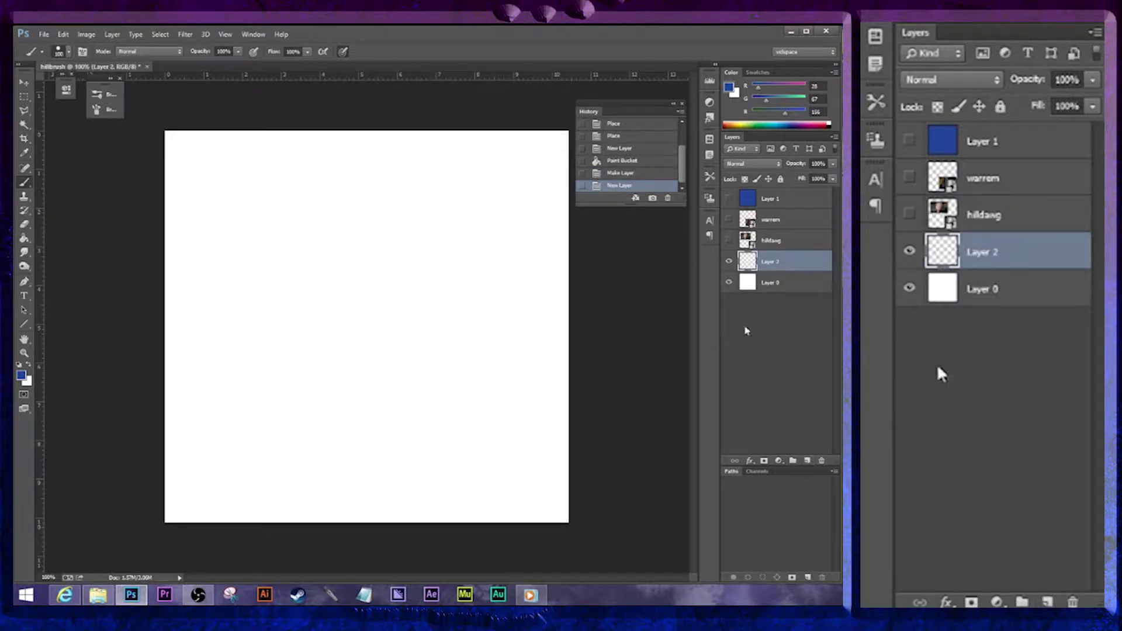
# Lock Layer 0 completely, leaving the empty layer above it unlocked
pyautogui.click(794, 290)
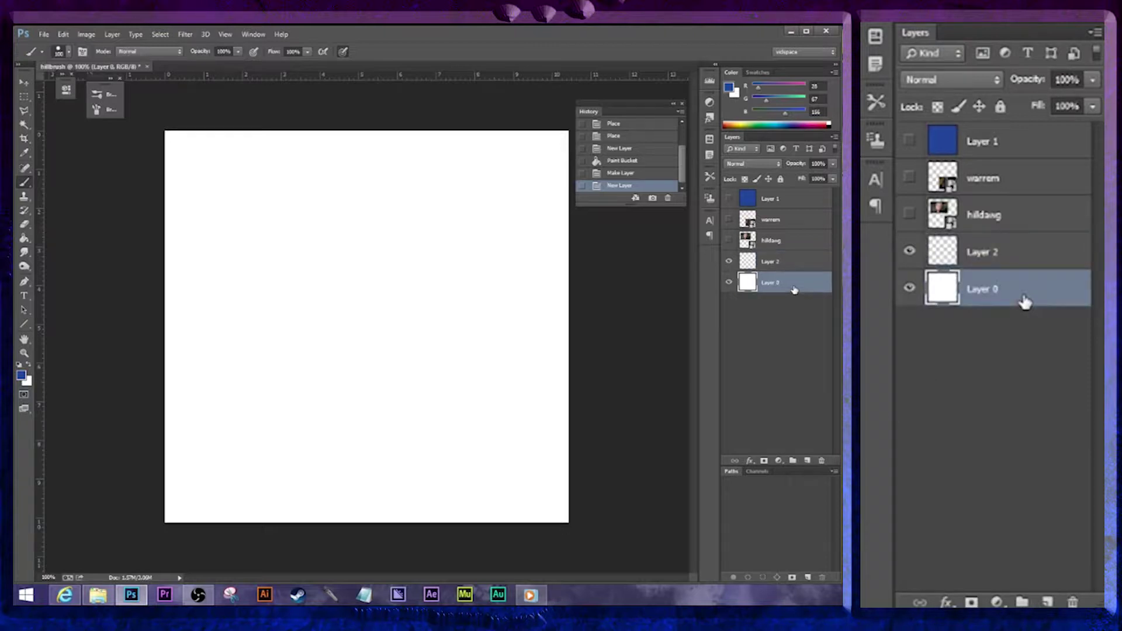
pyautogui.click(780, 181)
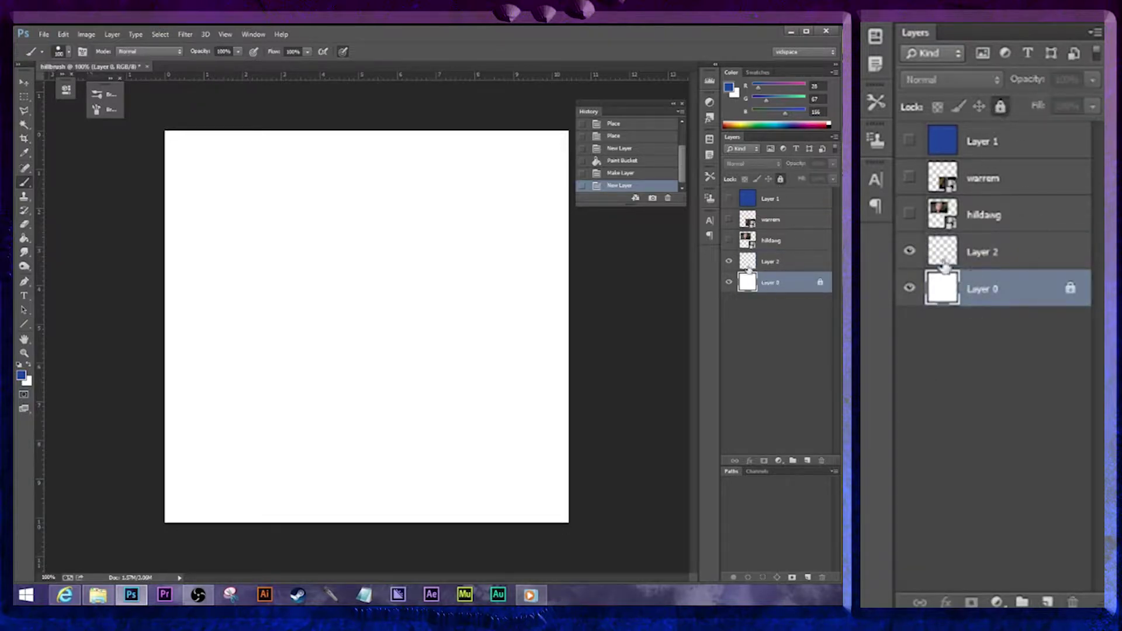
# Set the foreground colour to a neutral mid-grey with RGB values of 126 each
pyautogui.click(738, 123)
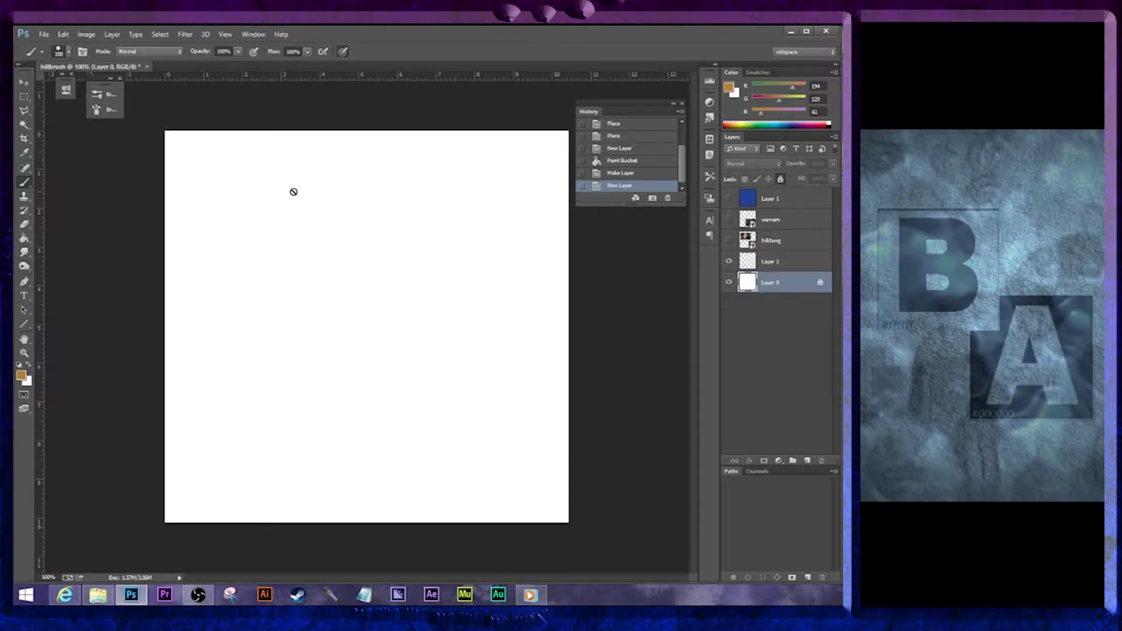
pyautogui.click(730, 88)
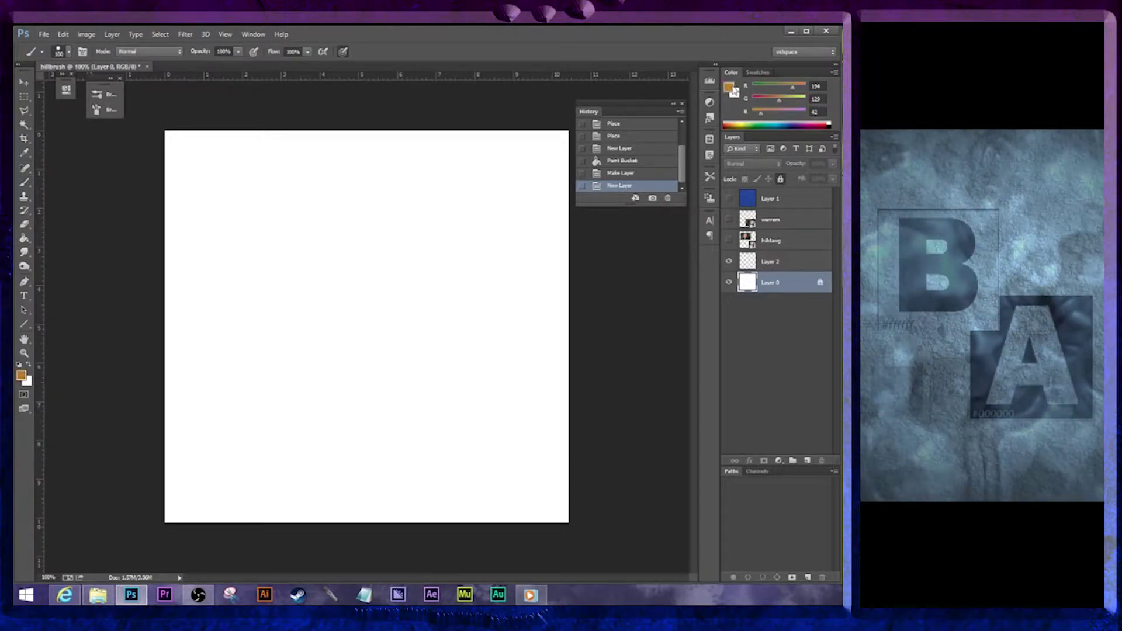
pyautogui.click(183, 418)
pyautogui.moveTo(166, 426); pyautogui.dragTo(159, 409)
pyautogui.moveTo(165, 380); pyautogui.dragTo(165, 400)
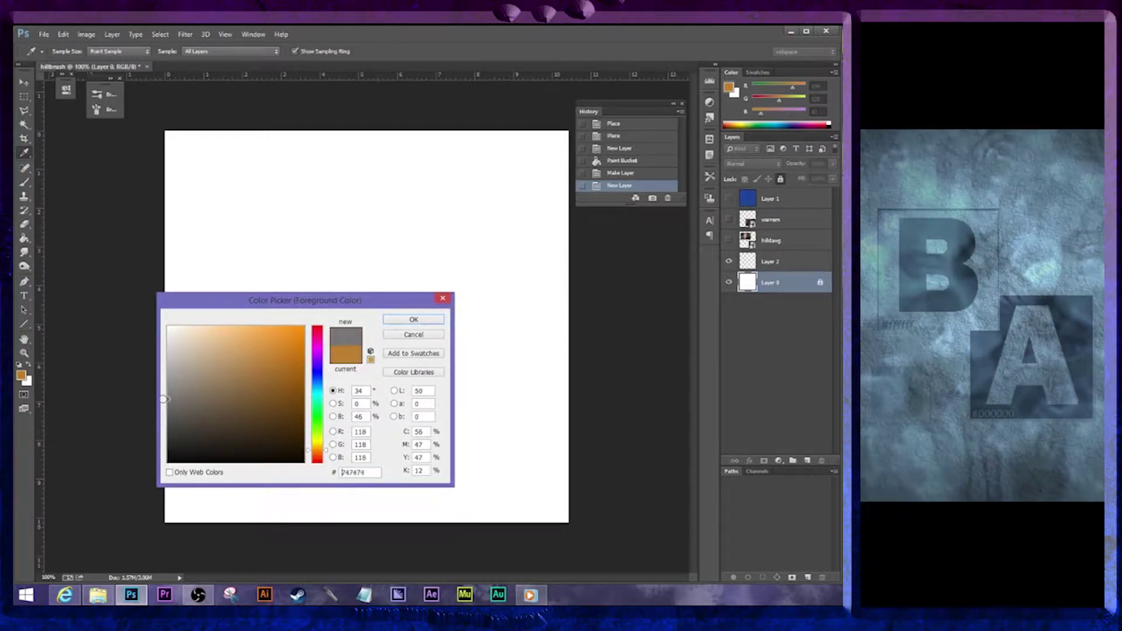
pyautogui.click(426, 321)
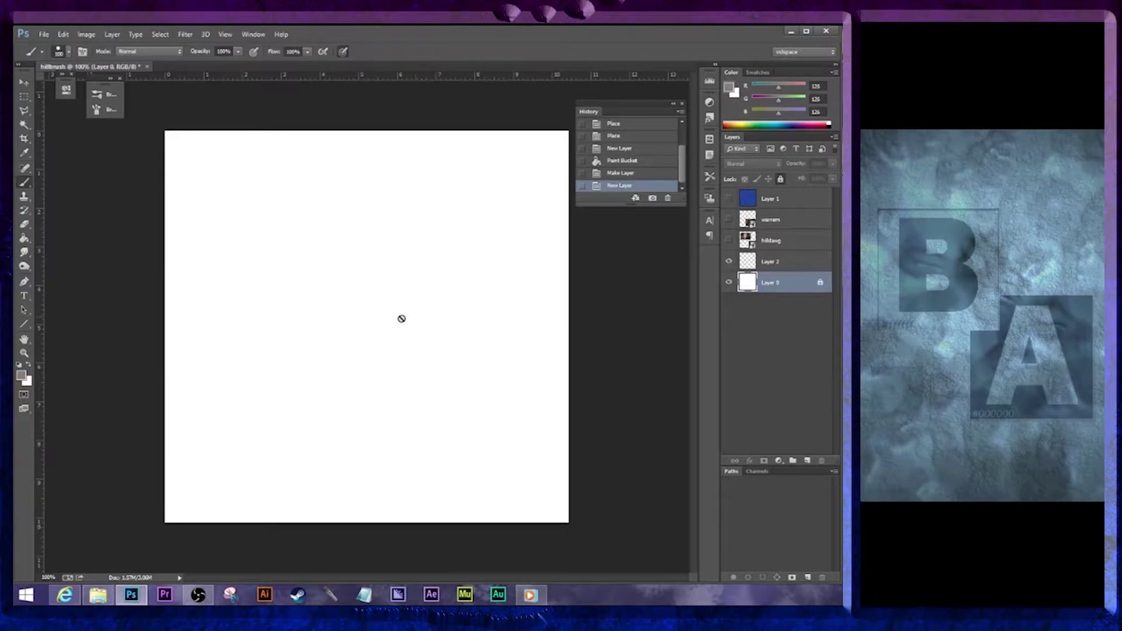
# Fill the empty Layer 2 with the grey foreground colour using the Paint Bucket
pyautogui.click(25, 240)
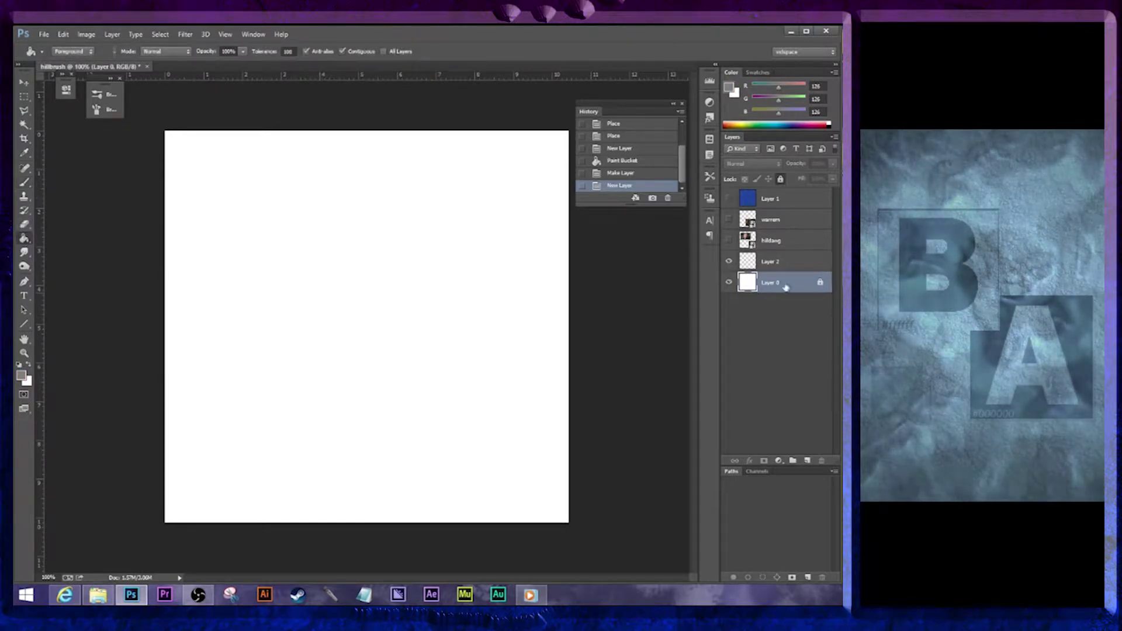
pyautogui.click(790, 261)
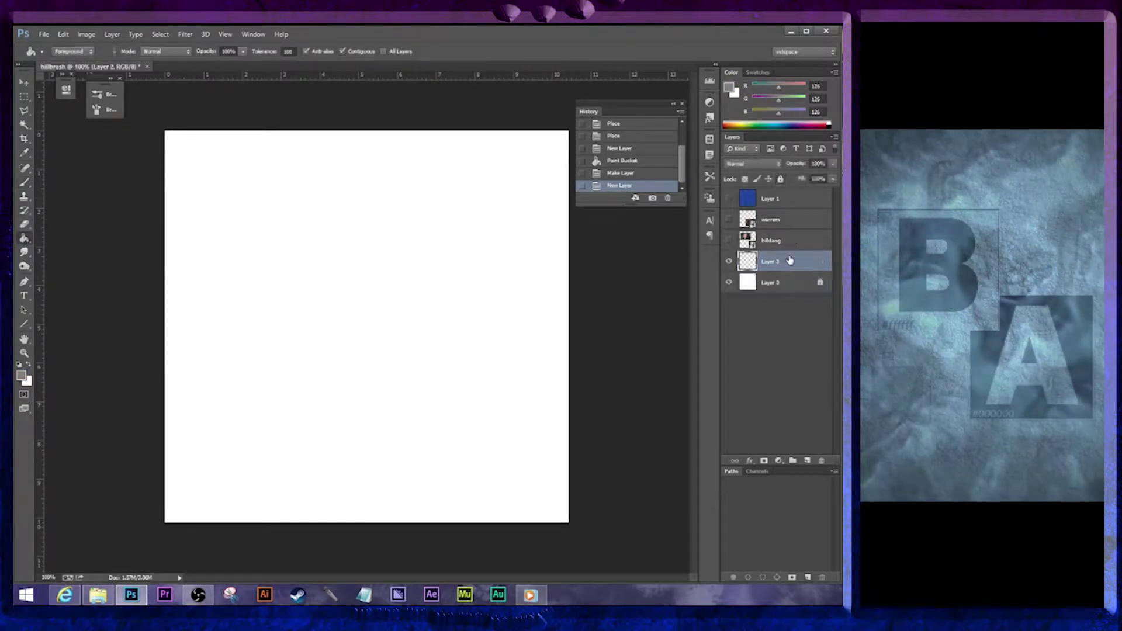
pyautogui.click(316, 372)
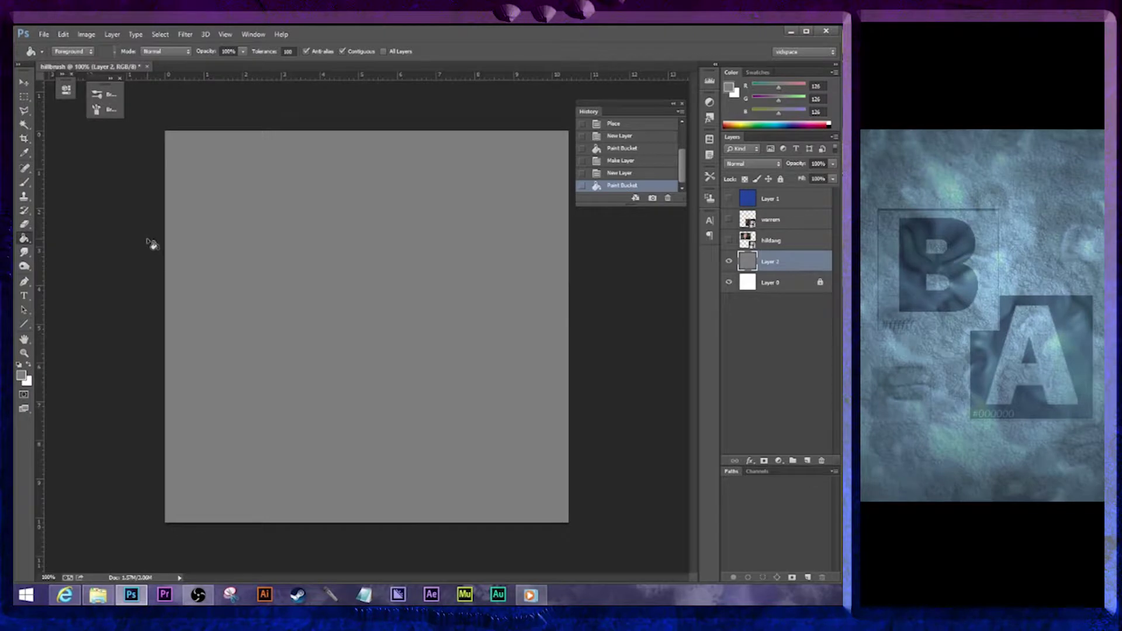
# Place the image hilldawg.jpg in the document as a new layer directly above Layer 2
pyautogui.click(44, 37)
pyautogui.click(65, 222)
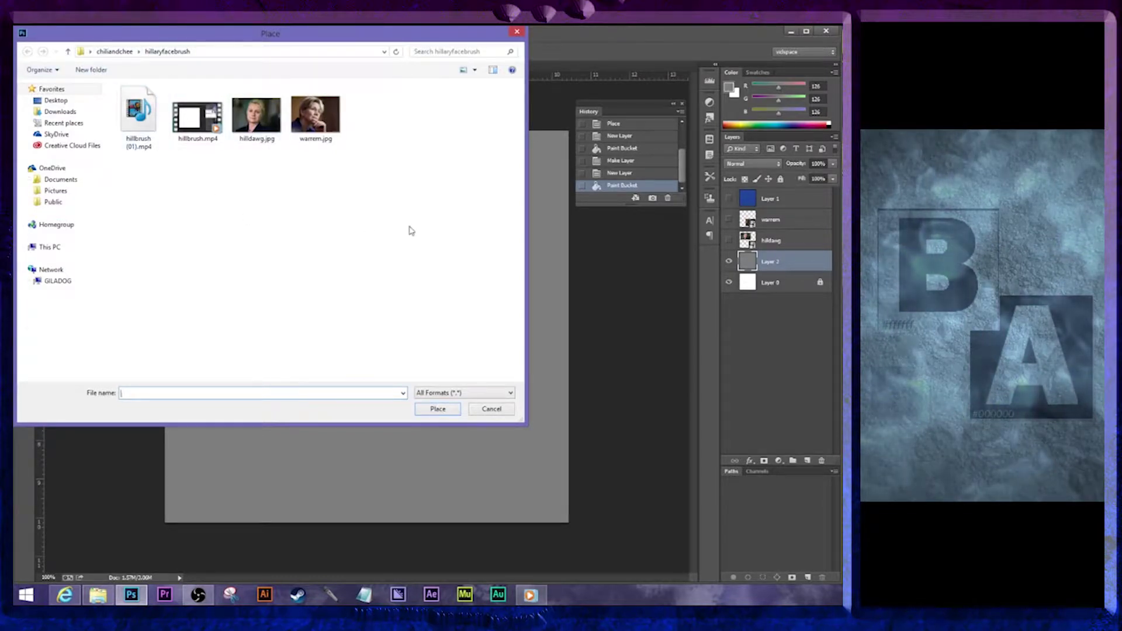
pyautogui.click(248, 129)
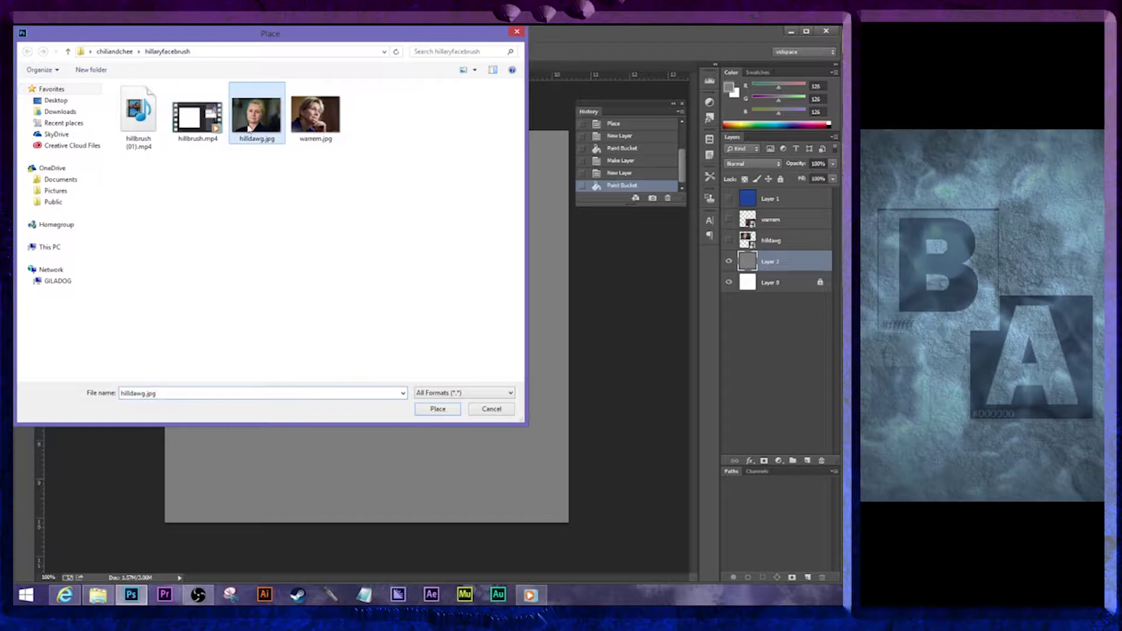
pyautogui.click(438, 411)
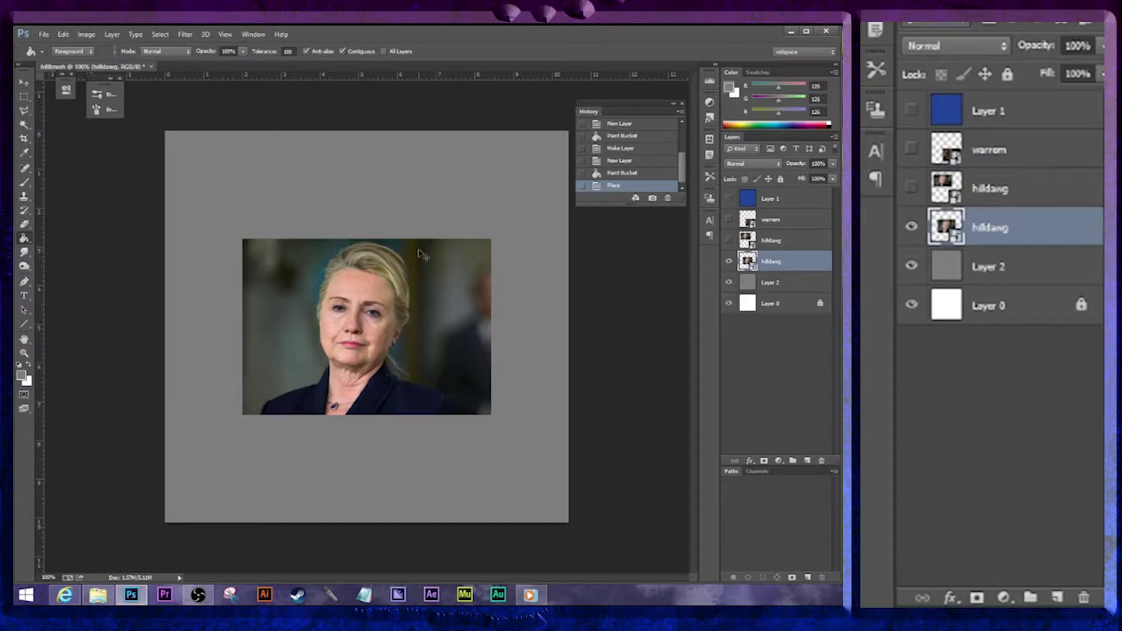
# Move the newly placed hilldawg photo slightly up and to the right of the canvas centre with Free Transform
pyautogui.moveTo(450, 300); pyautogui.dragTo(395, 324)
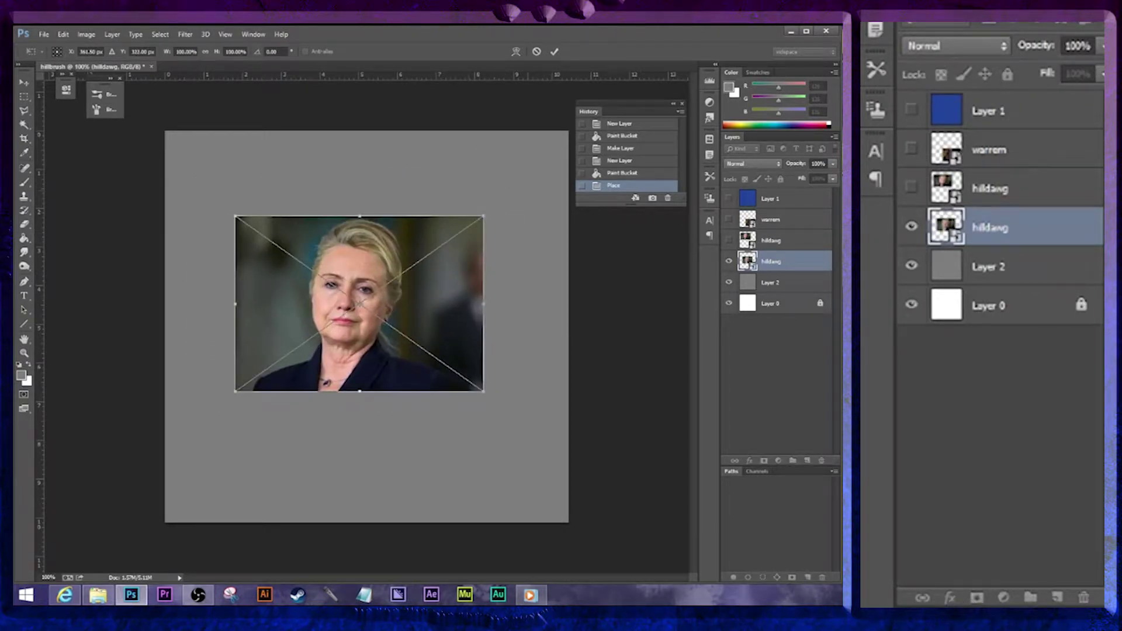
pyautogui.moveTo(468, 223); pyautogui.dragTo(492, 237)
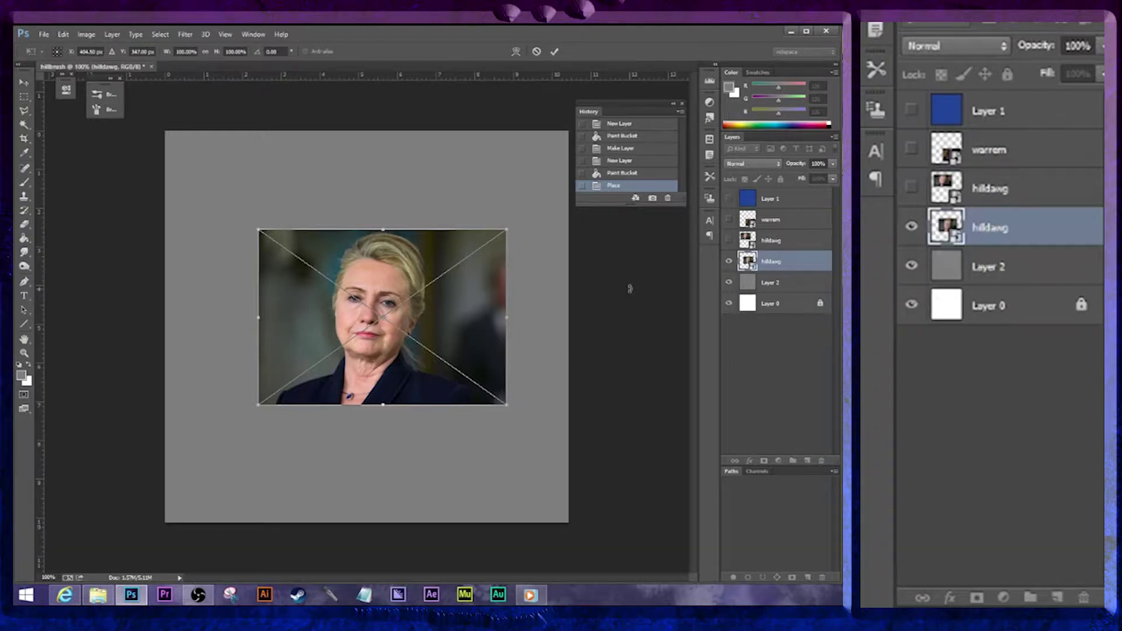
pyautogui.press('Return')
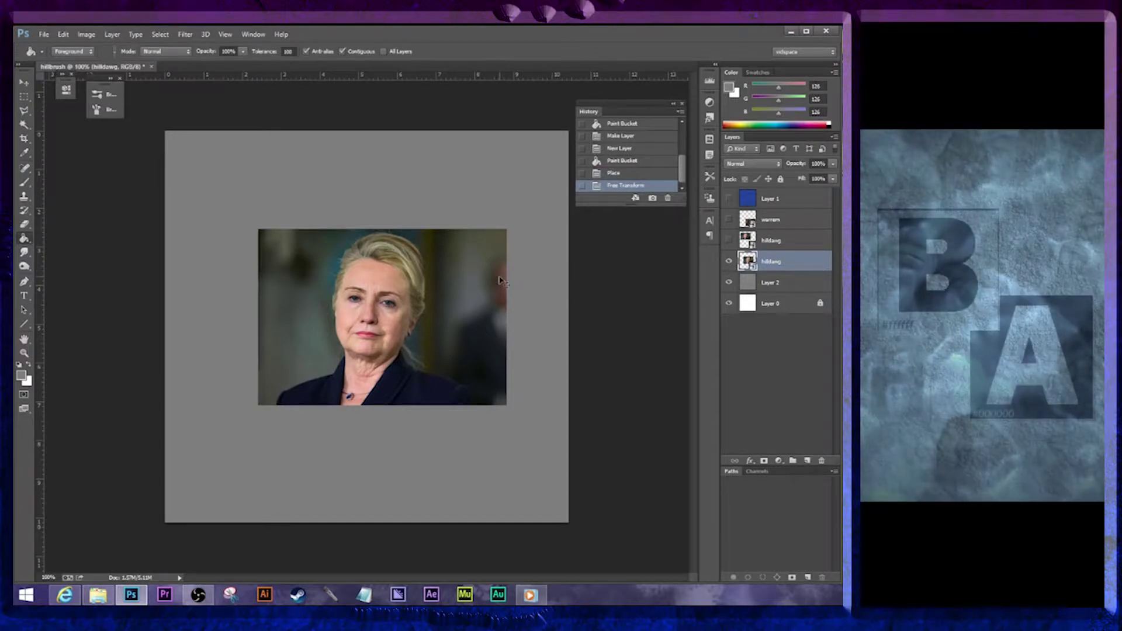
# Rotate the placed hilldawg photo about 90° clockwise with Free Transform and apply the rotation
pyautogui.hotkey('ctrl', 't')
pyautogui.moveTo(513, 221); pyautogui.dragTo(468, 362)
pyautogui.rightClick(437, 379)
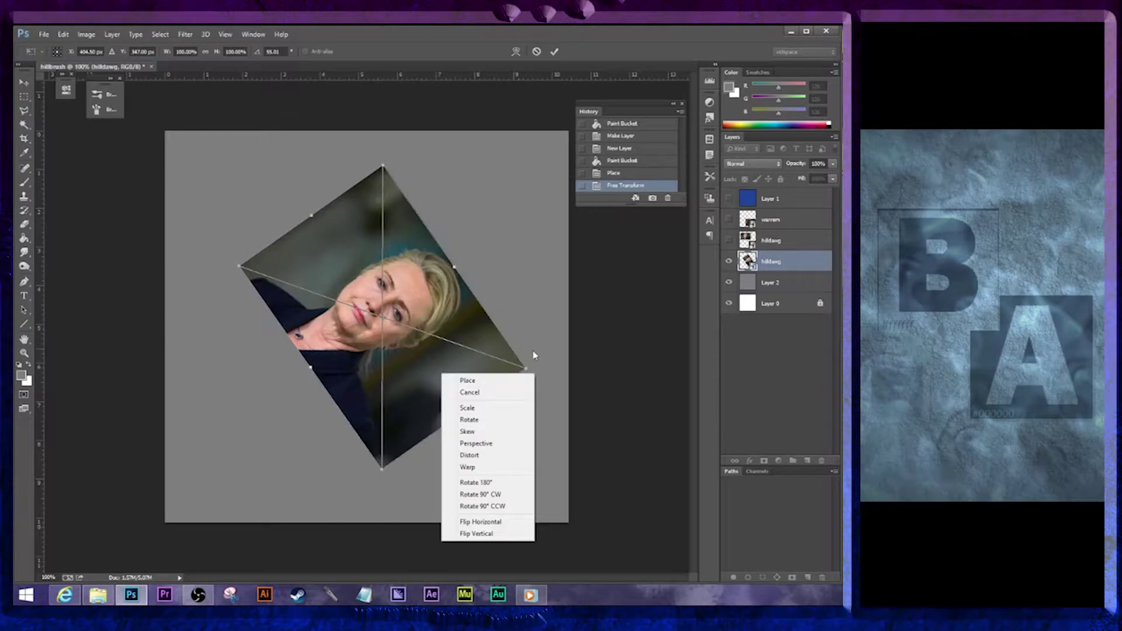
pyautogui.click(535, 370)
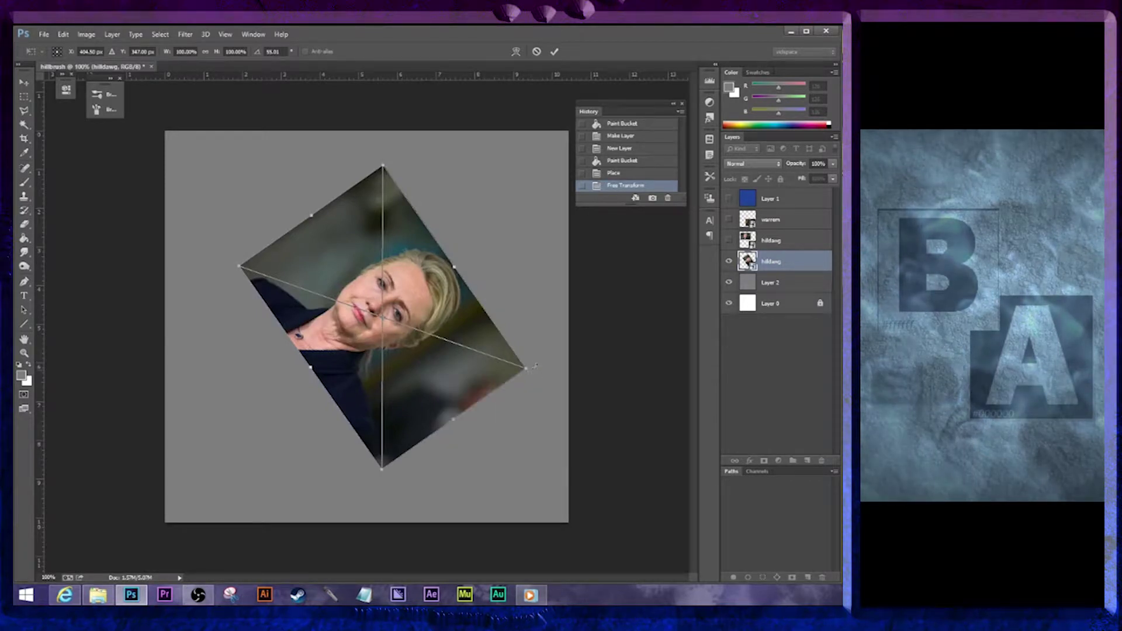
pyautogui.moveTo(533, 370); pyautogui.dragTo(442, 402)
pyautogui.rightClick(441, 401)
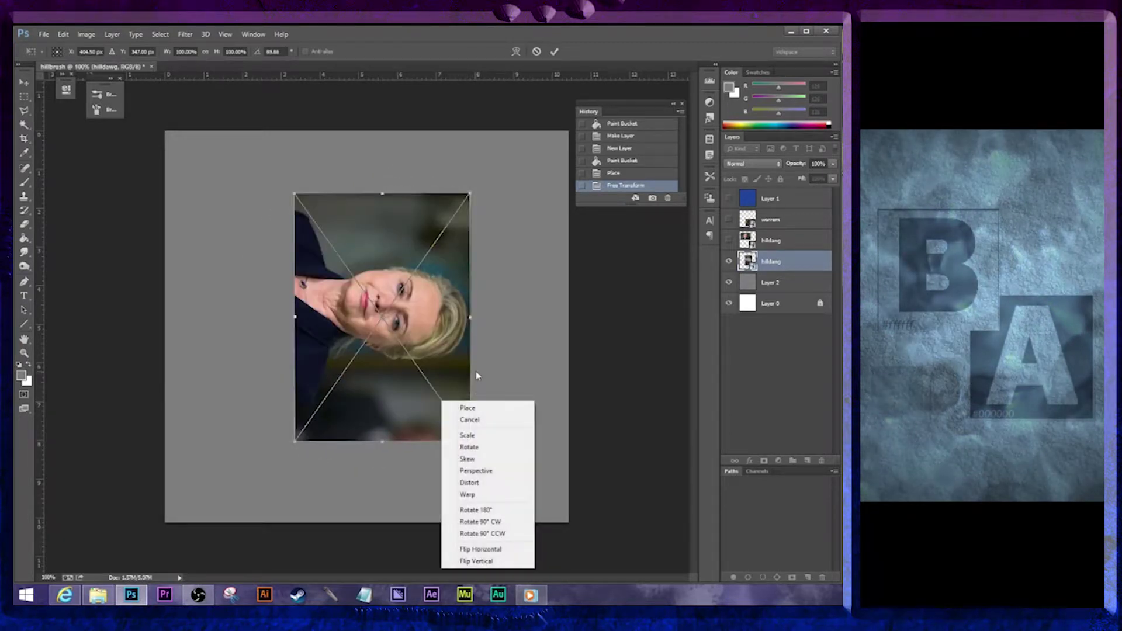
pyautogui.click(507, 341)
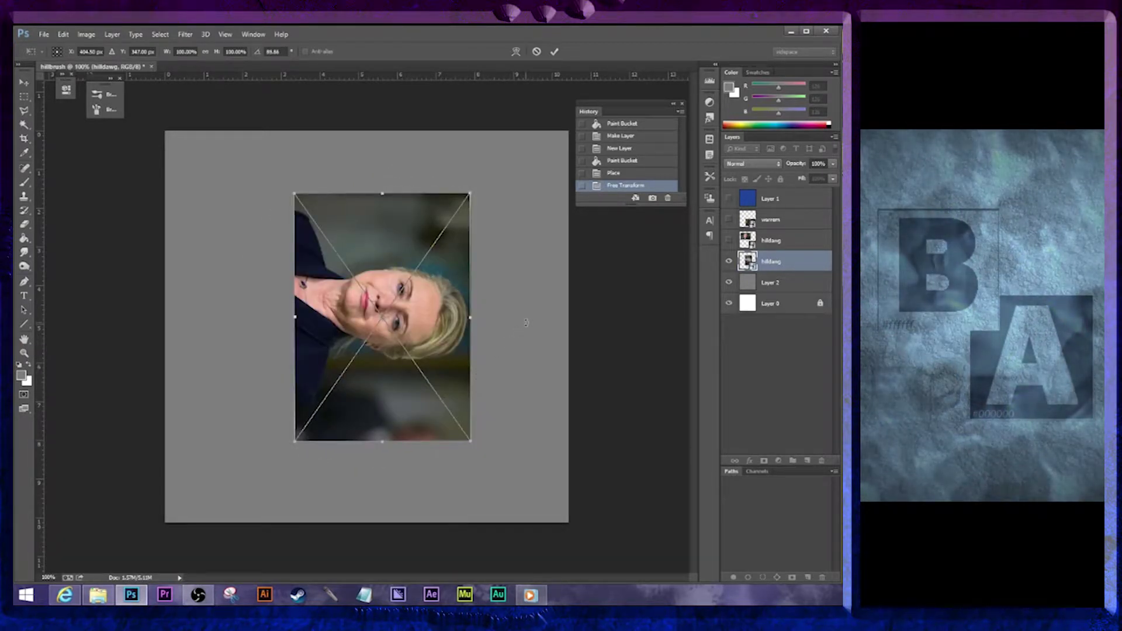
pyautogui.press('Return')
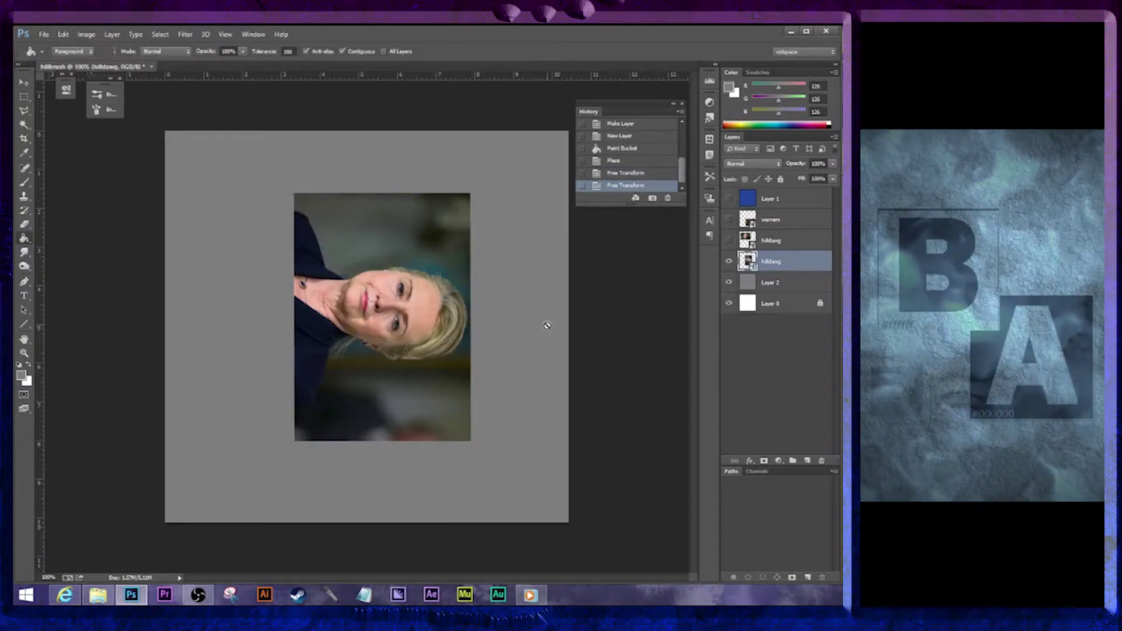
# Start erasing on the rotated hilldawg smart object and rasterize its layer so its pixels can be edited
pyautogui.click(24, 225)
pyautogui.click(362, 341)
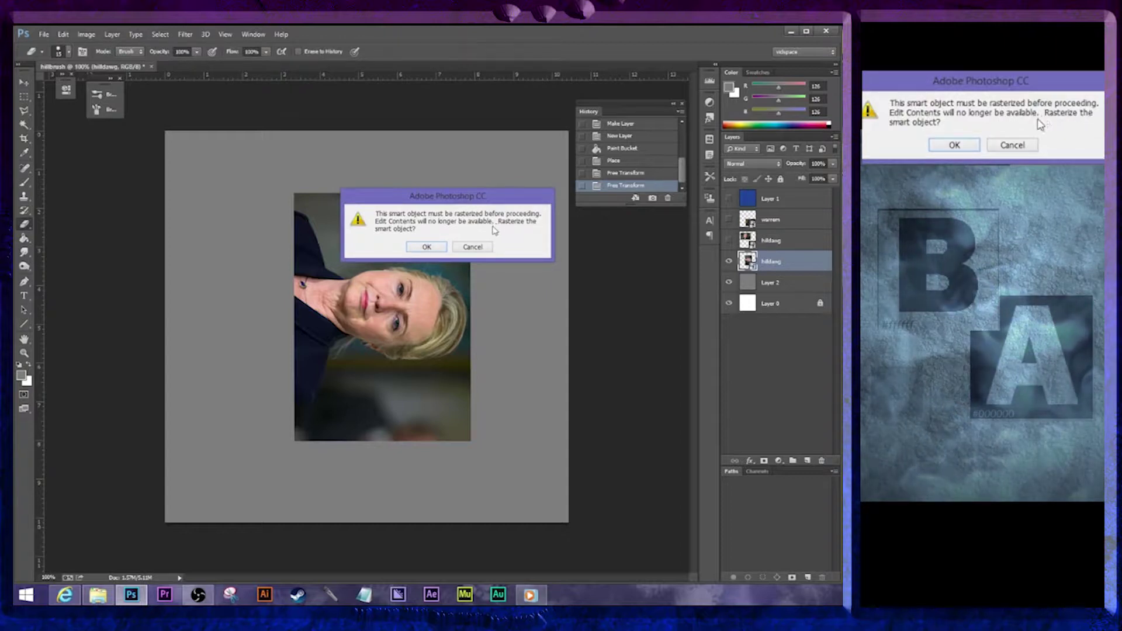
pyautogui.click(421, 248)
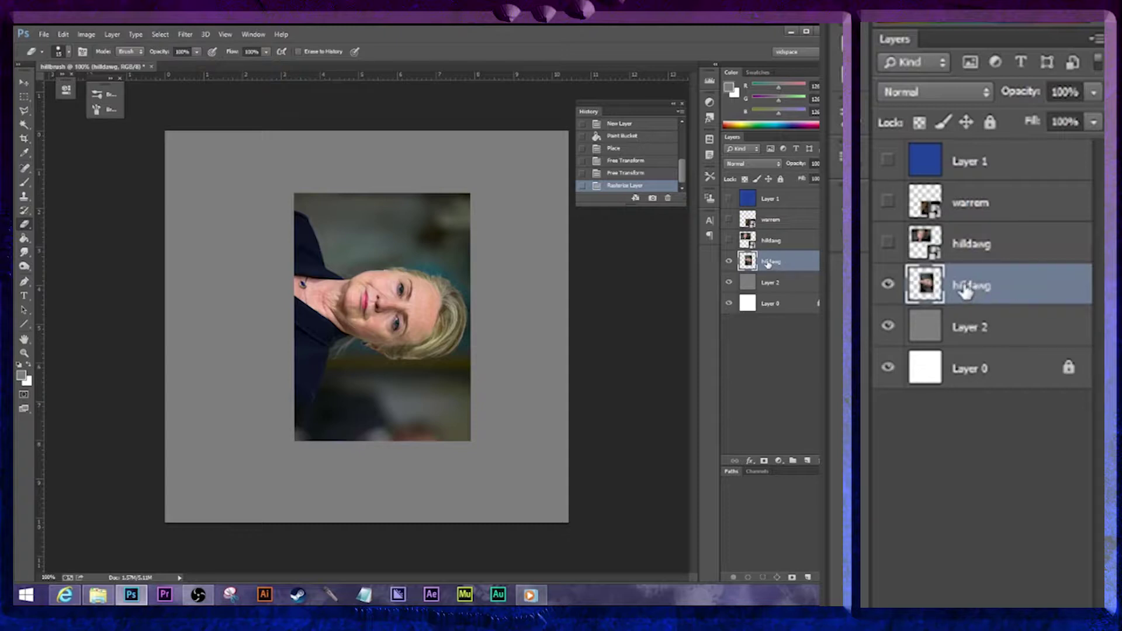
pyautogui.rightClick(786, 265)
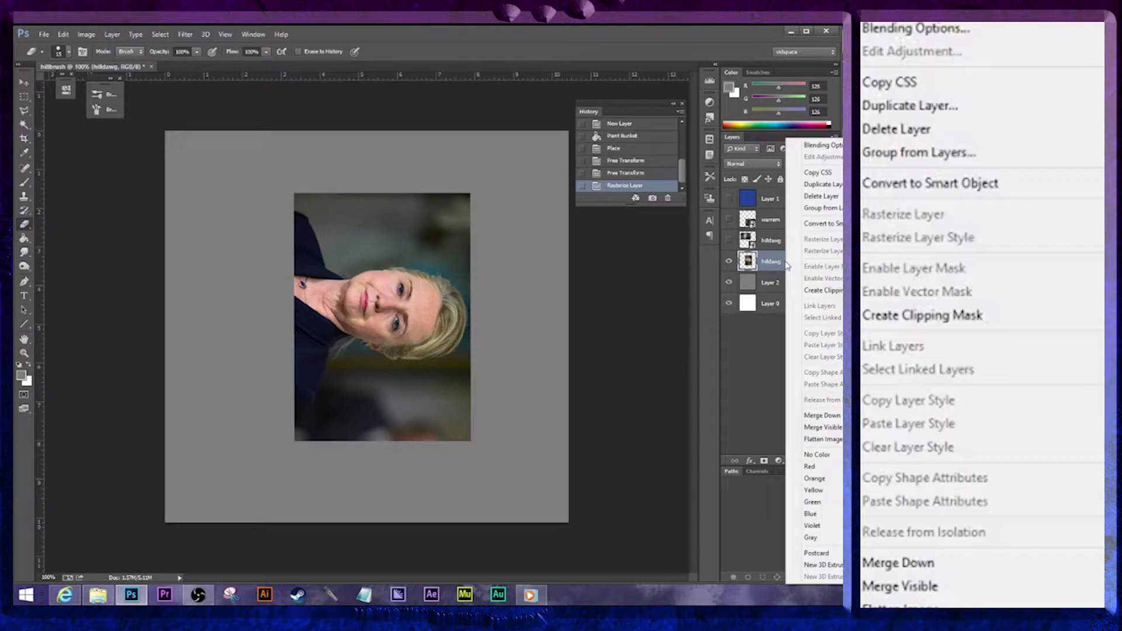
pyautogui.click(773, 262)
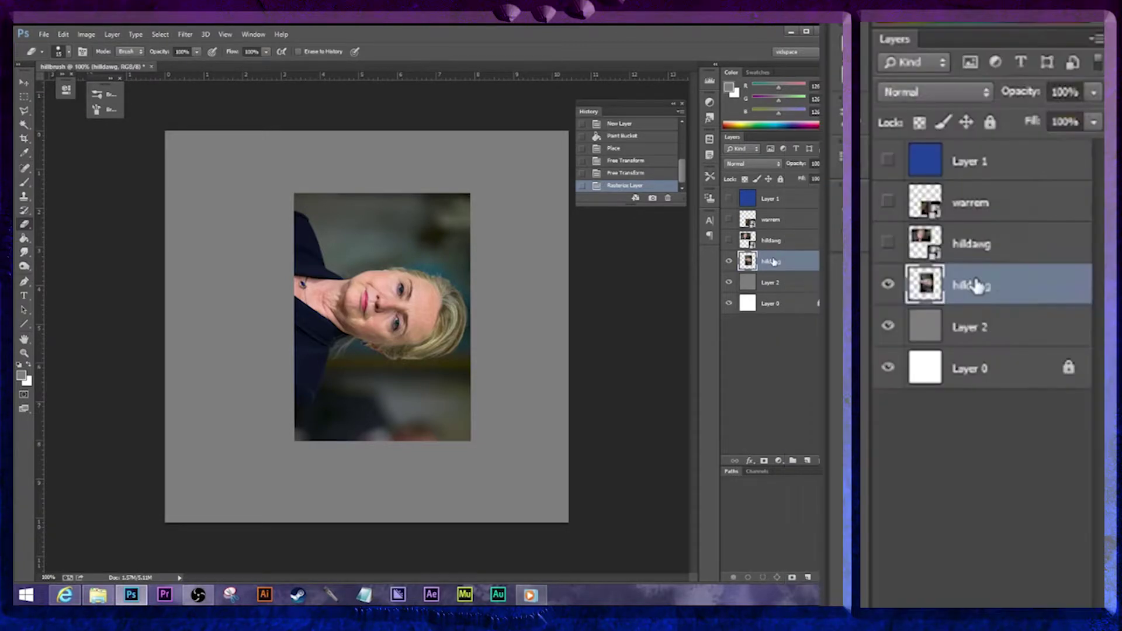
# Show the upper hidden hilldawg layer, rasterize it, and hide it again
pyautogui.click(729, 240)
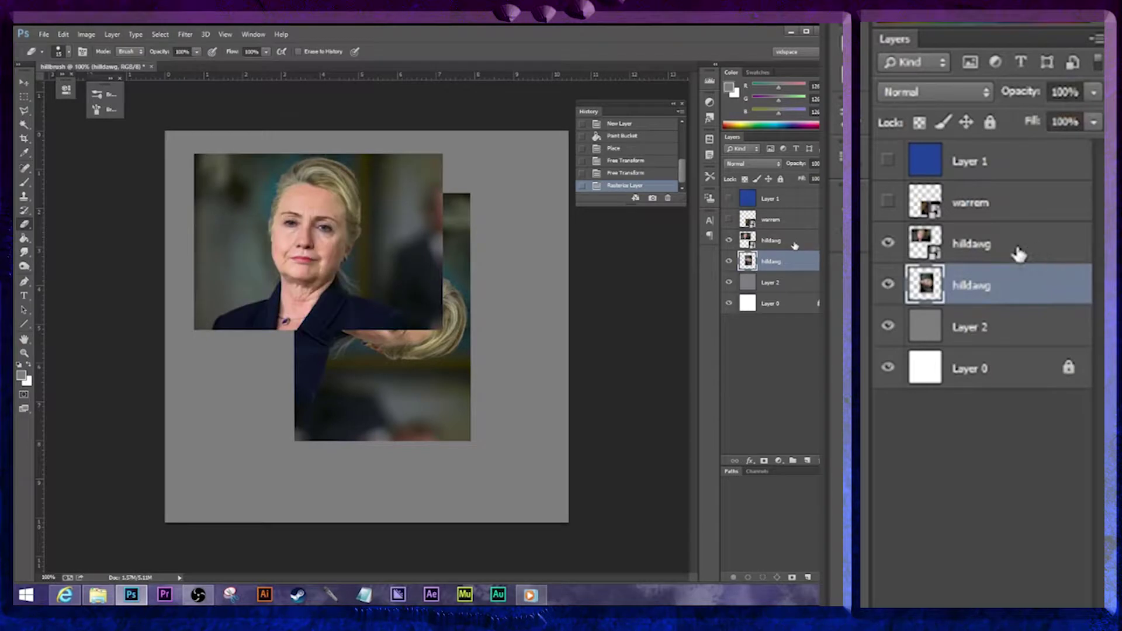
pyautogui.click(796, 245)
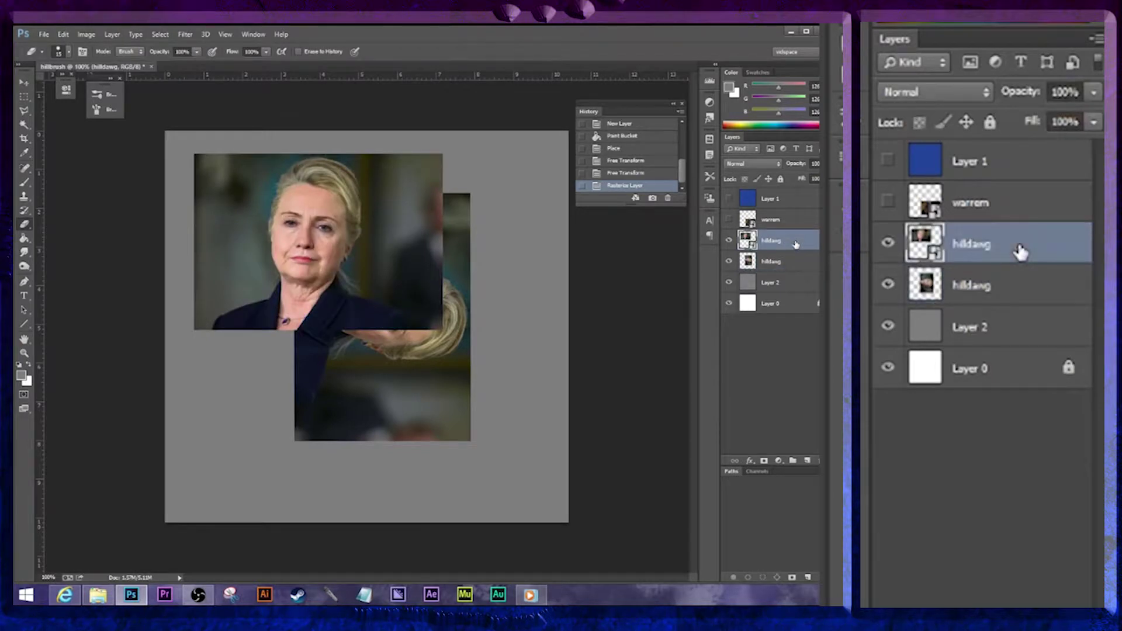
pyautogui.rightClick(790, 246)
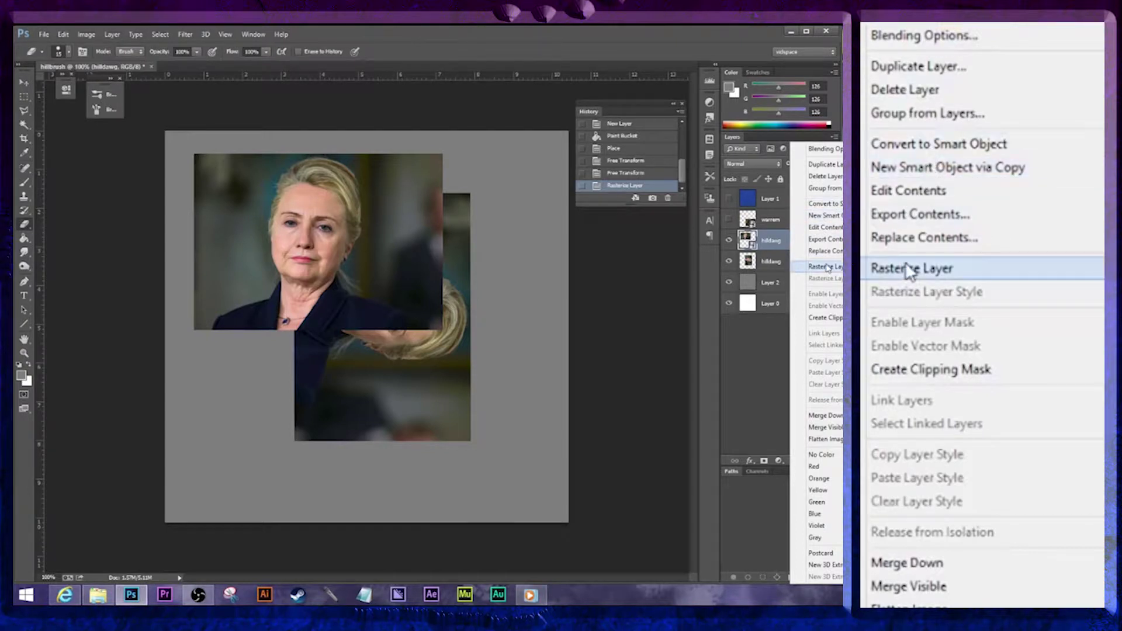
pyautogui.click(827, 267)
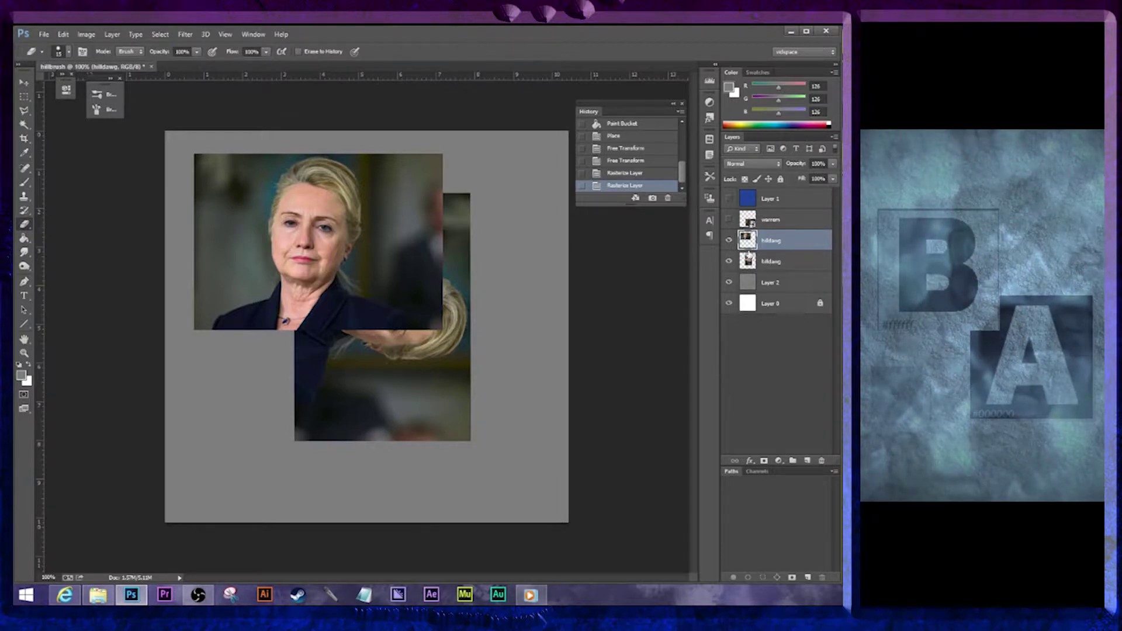
pyautogui.click(730, 241)
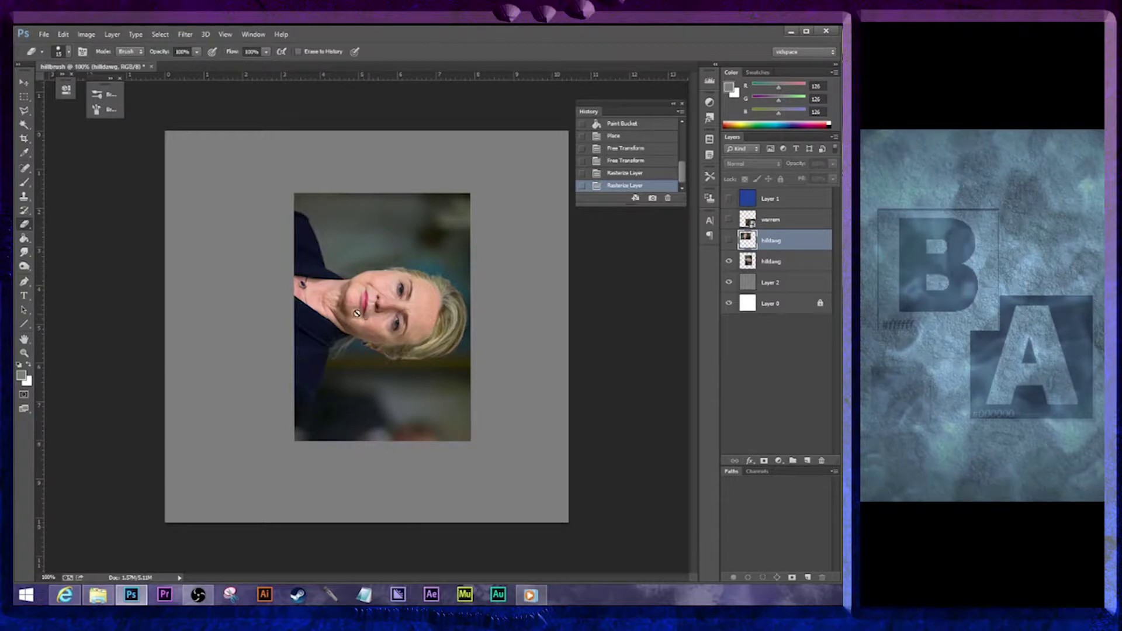
# Erase a thin wavy line through the rotated photo on the lower hilldawg layer, from beside the hair to the bottom edge
pyautogui.click(807, 267)
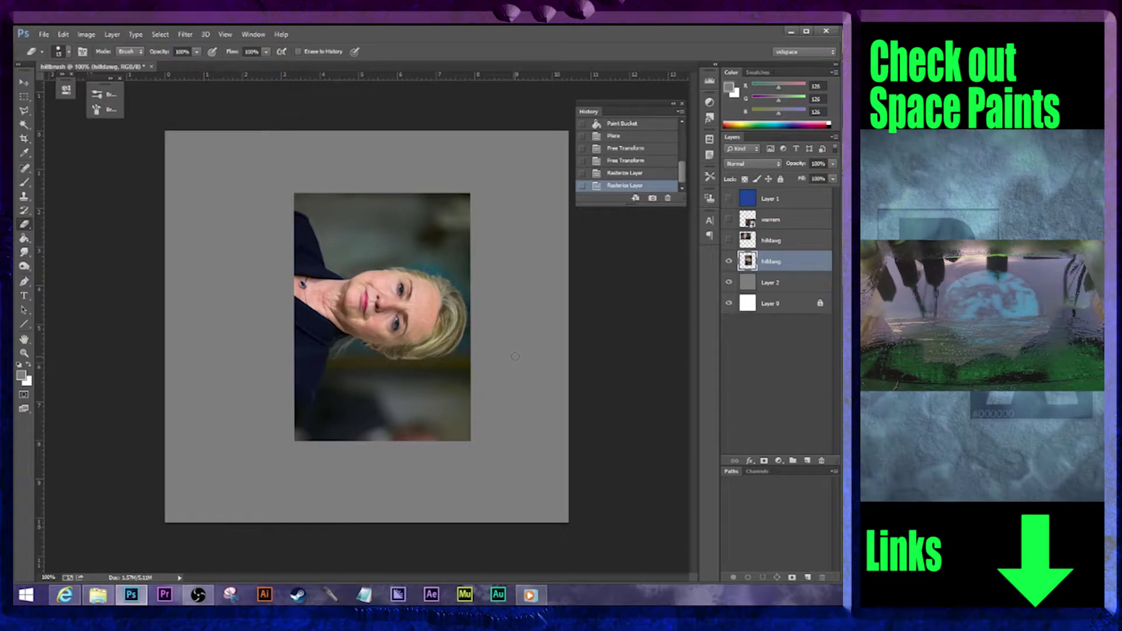
pyautogui.moveTo(470, 342)
pyautogui.mouseDown()
pyautogui.moveTo(457, 359)
pyautogui.moveTo(346, 388)
pyautogui.moveTo(339, 409)
pyautogui.moveTo(374, 443)
pyautogui.mouseUp()
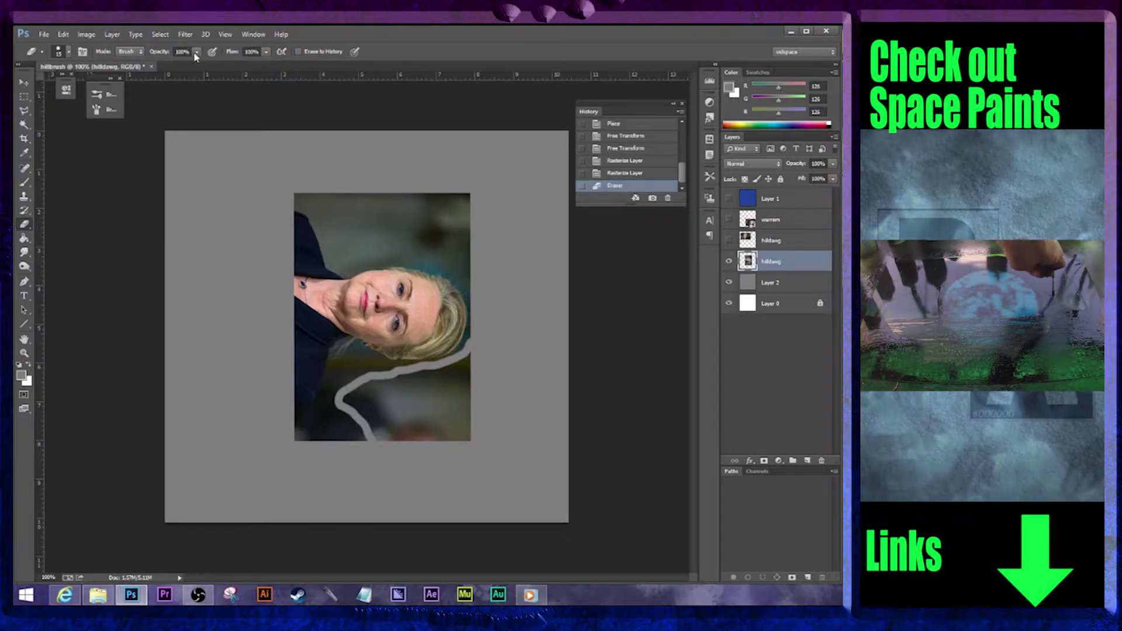
# Set the eraser to 0% hardness with pen pressure controlling opacity, and erase loose strokes across the photo's upper-right corner
pyautogui.click(69, 51)
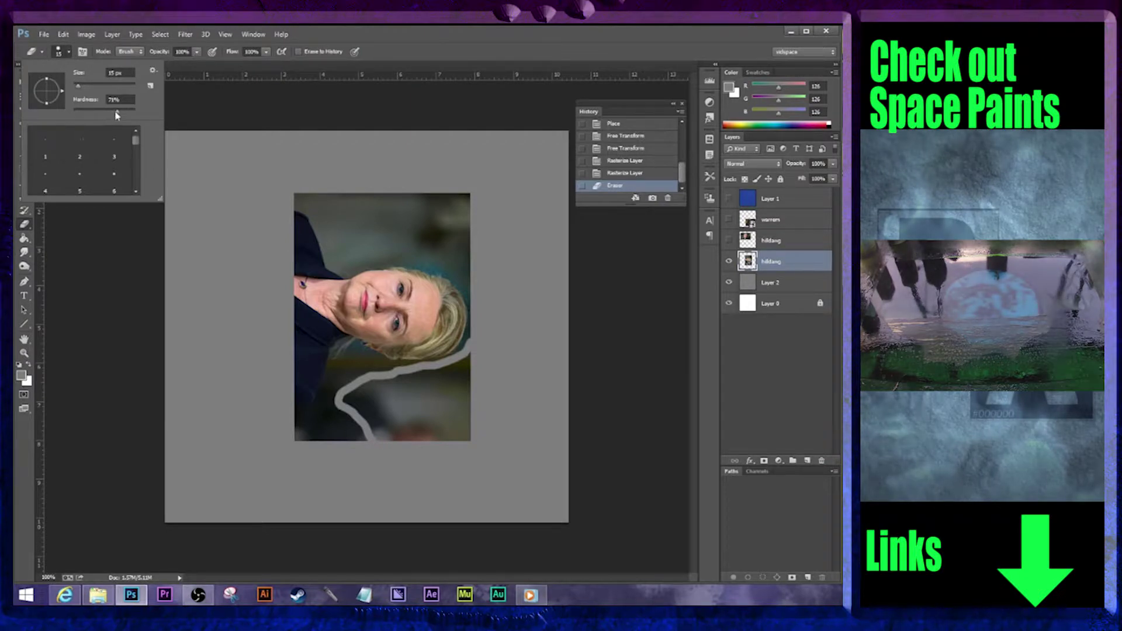
pyautogui.moveTo(117, 111); pyautogui.dragTo(73, 111)
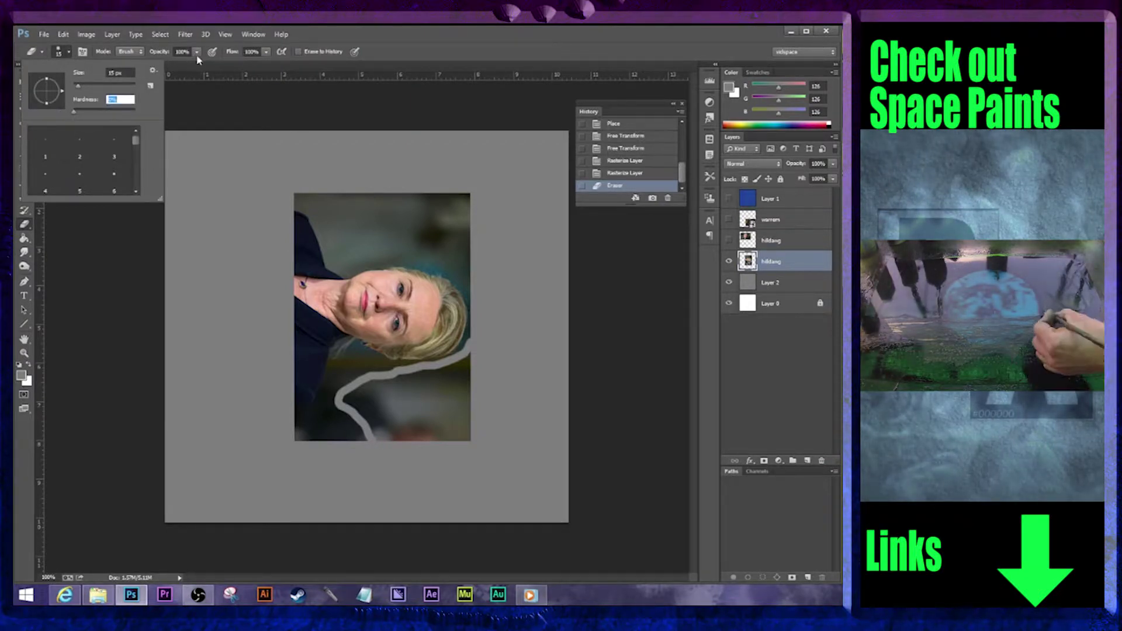
pyautogui.click(212, 53)
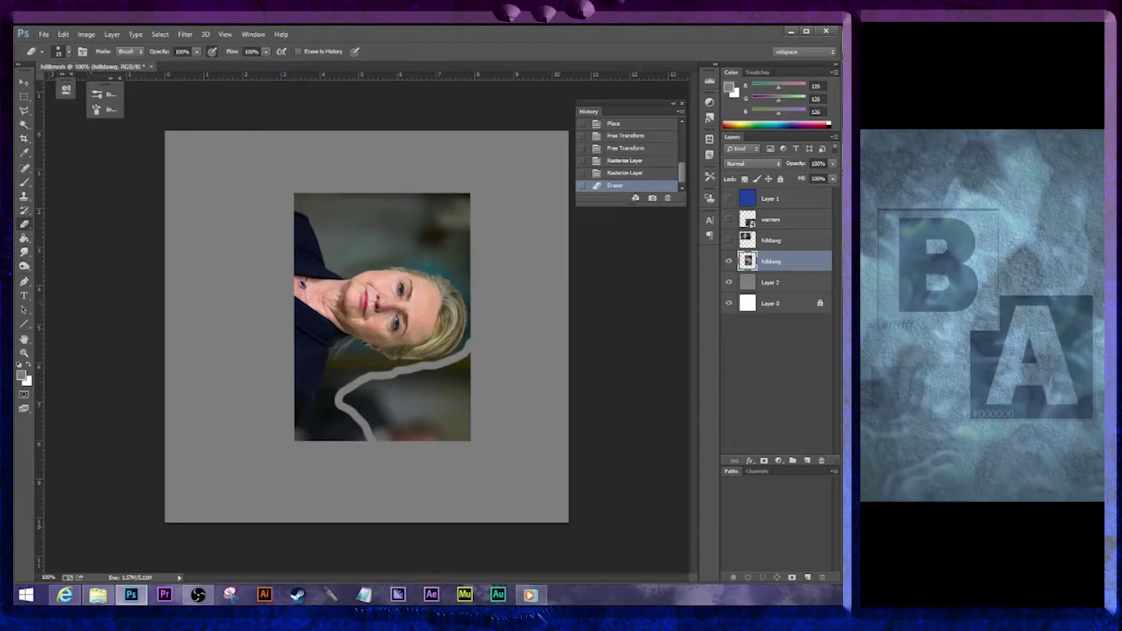
pyautogui.moveTo(471, 254)
pyautogui.mouseDown()
pyautogui.moveTo(409, 209)
pyautogui.moveTo(441, 205)
pyautogui.moveTo(469, 224)
pyautogui.mouseUp()
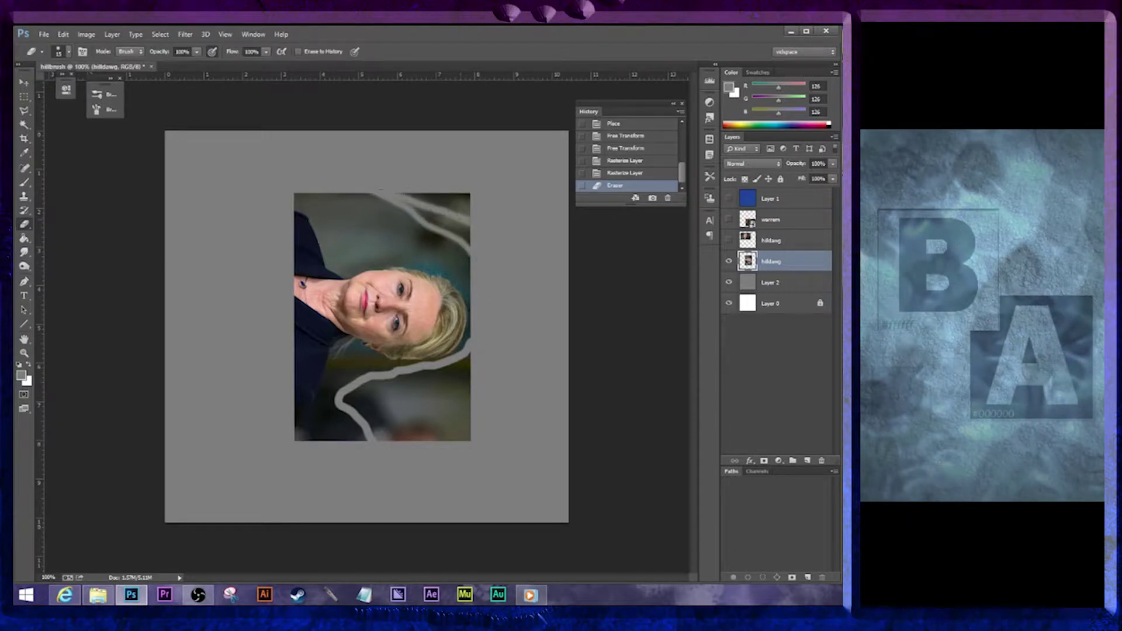
pyautogui.moveTo(407, 190); pyautogui.dragTo(449, 202)
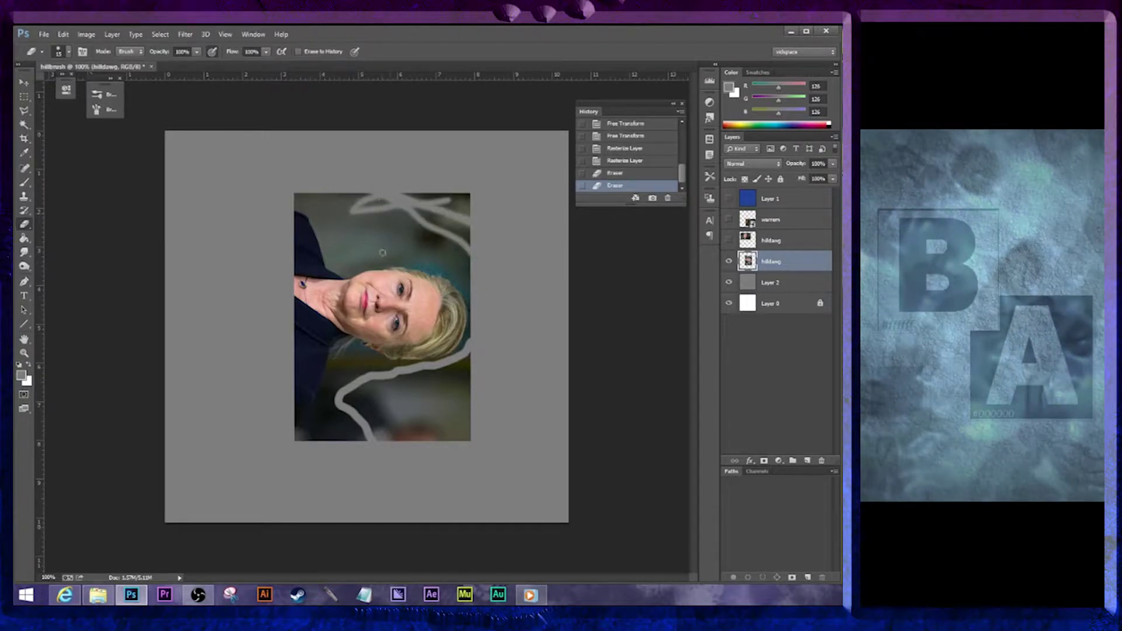
# Enlarge the eraser, adjust its tip settings, and erase the photo's background and clothing above the head
pyautogui.press(']')
pyautogui.press(']')
pyautogui.press(']')
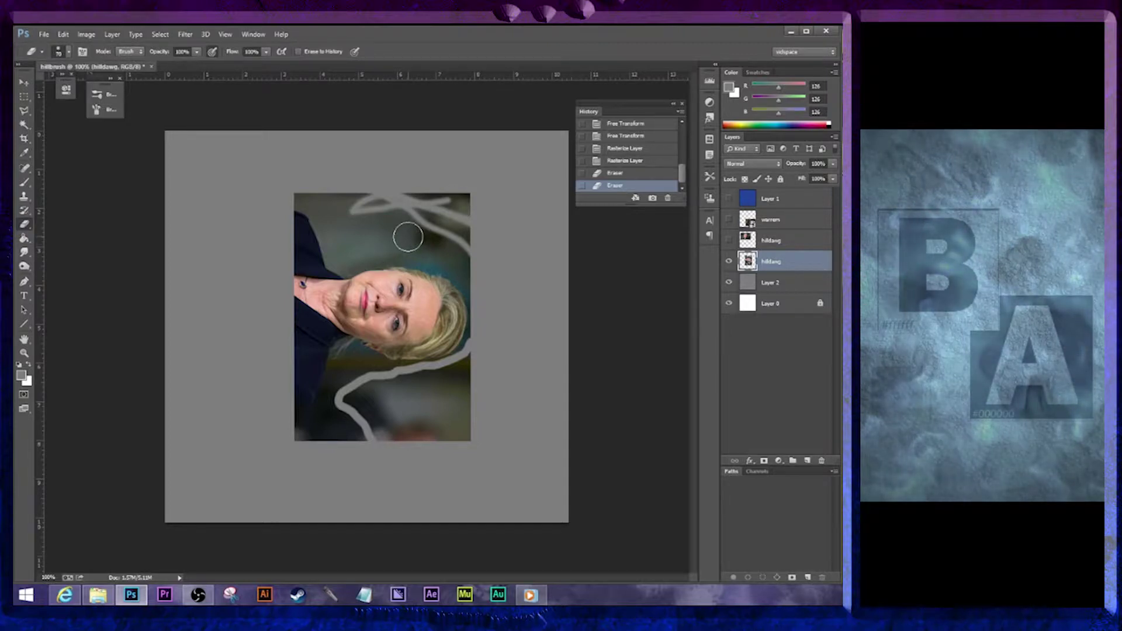
pyautogui.press(']')
pyautogui.press(']')
pyautogui.press(']')
pyautogui.press(']')
pyautogui.press(']')
pyautogui.press(']')
pyautogui.moveTo(472, 229)
pyautogui.mouseDown()
pyautogui.moveTo(424, 173)
pyautogui.moveTo(484, 216)
pyautogui.mouseUp()
pyautogui.moveTo(426, 165); pyautogui.dragTo(438, 204)
pyautogui.rightClick(442, 193)
pyautogui.moveTo(504, 232); pyautogui.dragTo(589, 237)
pyautogui.moveTo(416, 172)
pyautogui.mouseDown()
pyautogui.moveTo(466, 221)
pyautogui.moveTo(430, 191)
pyautogui.moveTo(373, 171)
pyautogui.moveTo(389, 180)
pyautogui.moveTo(369, 188)
pyautogui.moveTo(325, 178)
pyautogui.moveTo(346, 180)
pyautogui.moveTo(308, 199)
pyautogui.moveTo(401, 197)
pyautogui.moveTo(367, 231)
pyautogui.moveTo(380, 197)
pyautogui.moveTo(304, 202)
pyautogui.moveTo(244, 231)
pyautogui.moveTo(333, 217)
pyautogui.moveTo(276, 224)
pyautogui.moveTo(325, 223)
pyautogui.moveTo(276, 239)
pyautogui.moveTo(387, 225)
pyautogui.moveTo(378, 215)
pyautogui.moveTo(407, 207)
pyautogui.mouseUp()
# Shrink the eraser and erase the remaining background and clothing beside and below the head on the hilldawg layer
pyautogui.press('[')
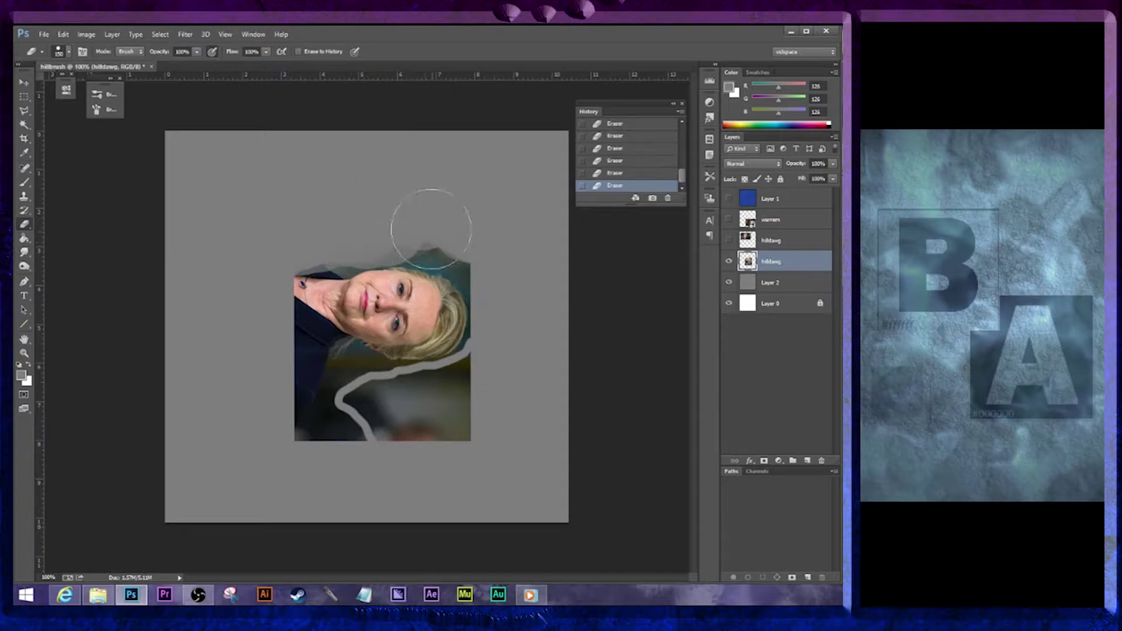
pyautogui.press('[')
pyautogui.press('[')
pyautogui.moveTo(451, 237)
pyautogui.mouseDown()
pyautogui.moveTo(482, 270)
pyautogui.moveTo(465, 318)
pyautogui.moveTo(439, 263)
pyautogui.moveTo(459, 256)
pyautogui.moveTo(415, 264)
pyautogui.mouseUp()
pyautogui.moveTo(465, 358)
pyautogui.mouseDown()
pyautogui.moveTo(465, 382)
pyautogui.moveTo(433, 403)
pyautogui.moveTo(456, 409)
pyautogui.moveTo(380, 420)
pyautogui.moveTo(353, 421)
pyautogui.moveTo(409, 391)
pyautogui.moveTo(363, 369)
pyautogui.moveTo(309, 409)
pyautogui.moveTo(351, 436)
pyautogui.moveTo(304, 389)
pyautogui.moveTo(310, 368)
pyautogui.moveTo(350, 362)
pyautogui.moveTo(327, 348)
pyautogui.moveTo(304, 355)
pyautogui.moveTo(345, 348)
pyautogui.moveTo(382, 459)
pyautogui.mouseUp()
pyautogui.moveTo(455, 382)
pyautogui.mouseDown()
pyautogui.moveTo(285, 276)
pyautogui.moveTo(296, 305)
pyautogui.moveTo(325, 256)
pyautogui.moveTo(273, 273)
pyautogui.mouseUp()
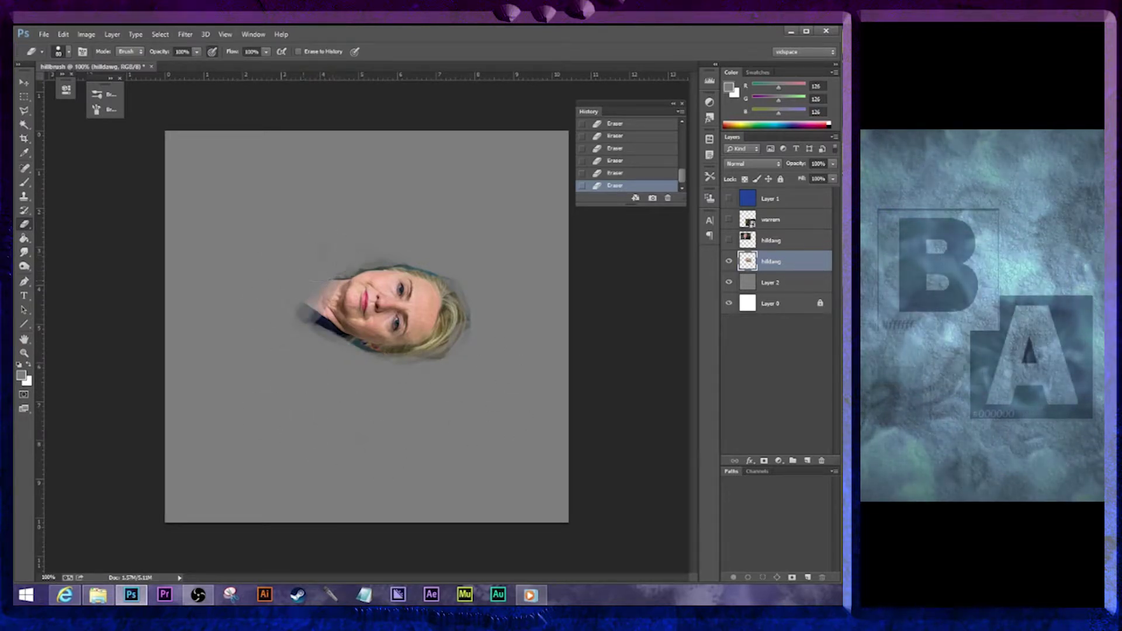
# Erase the hair, neck and leftover edges, leaving only the soft-edged area of eyes, nose, mouth and forehead
pyautogui.rightClick(348, 272)
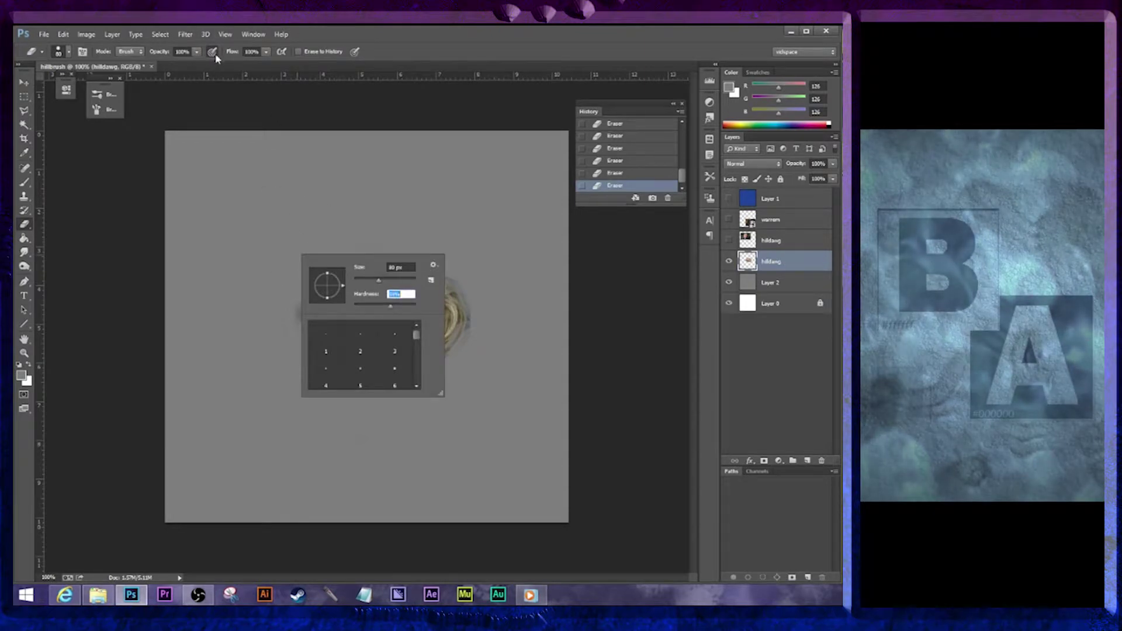
pyautogui.press('Return')
pyautogui.moveTo(385, 380); pyautogui.dragTo(431, 383)
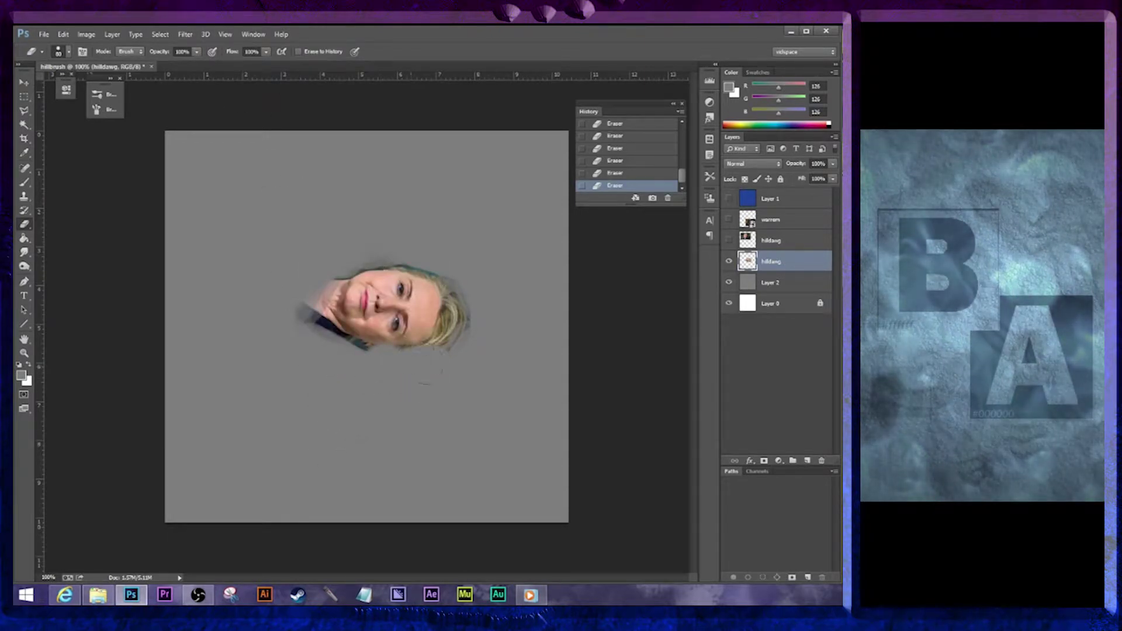
pyautogui.moveTo(451, 345)
pyautogui.mouseDown()
pyautogui.moveTo(395, 376)
pyautogui.moveTo(350, 368)
pyautogui.moveTo(317, 327)
pyautogui.moveTo(299, 349)
pyautogui.moveTo(427, 374)
pyautogui.moveTo(299, 309)
pyautogui.moveTo(308, 309)
pyautogui.moveTo(281, 310)
pyautogui.moveTo(304, 280)
pyautogui.mouseUp()
pyautogui.rightClick(328, 321)
pyautogui.moveTo(355, 252)
pyautogui.mouseDown()
pyautogui.moveTo(398, 261)
pyautogui.moveTo(424, 330)
pyautogui.mouseUp()
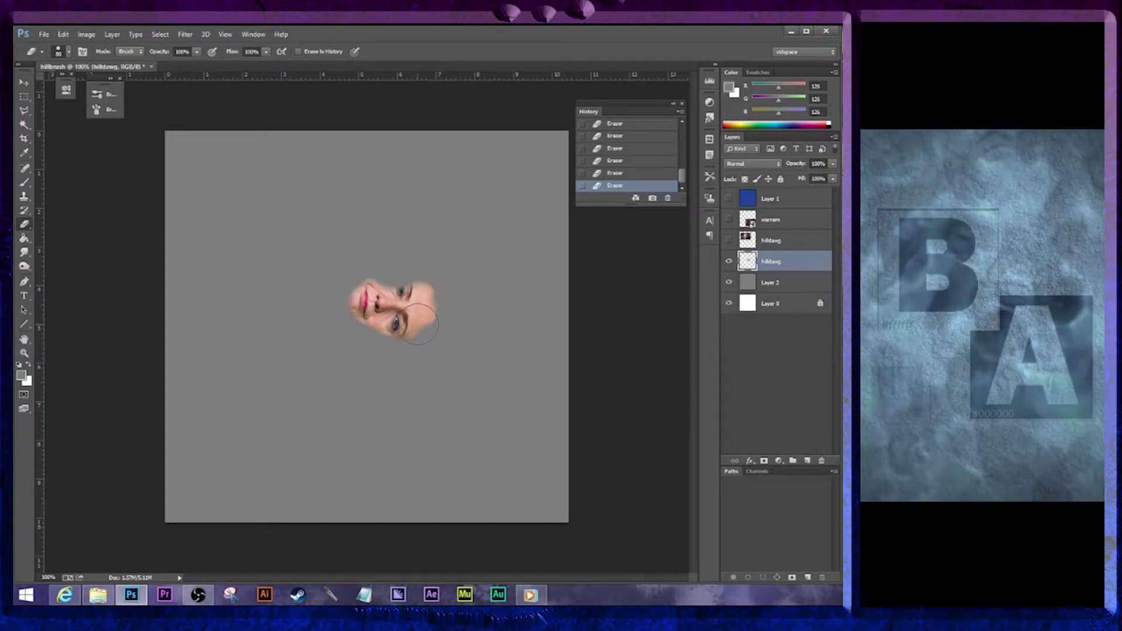
# Move the face cutout, then enlarge it with Free Transform and place it near the canvas centre
pyautogui.click(24, 82)
pyautogui.moveTo(393, 321); pyautogui.dragTo(321, 374)
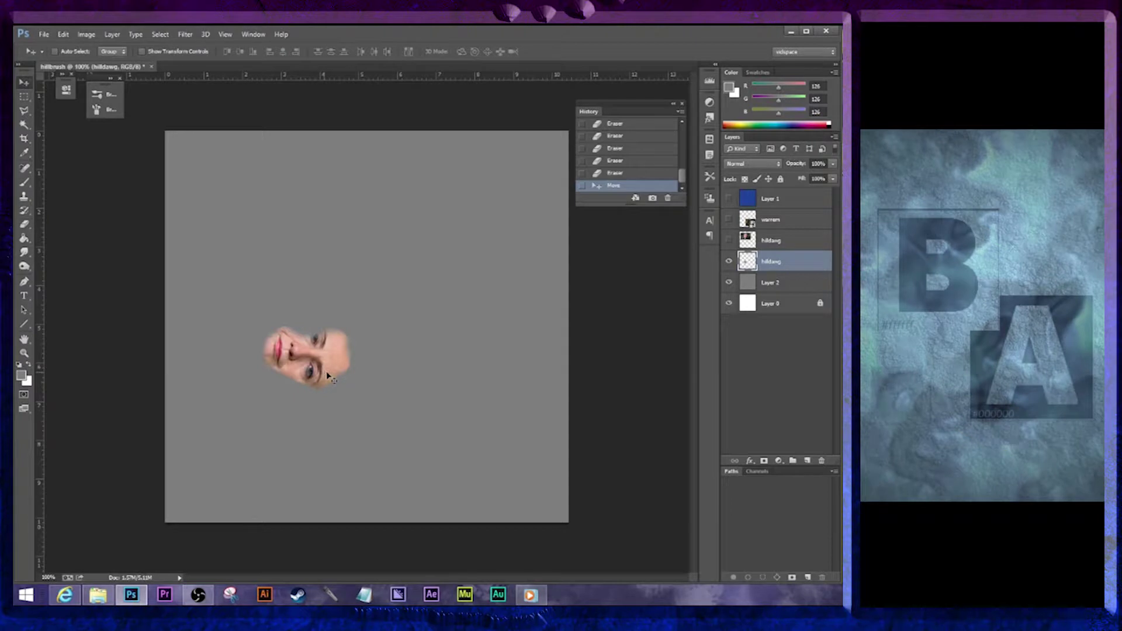
pyautogui.hotkey('ctrl', 't')
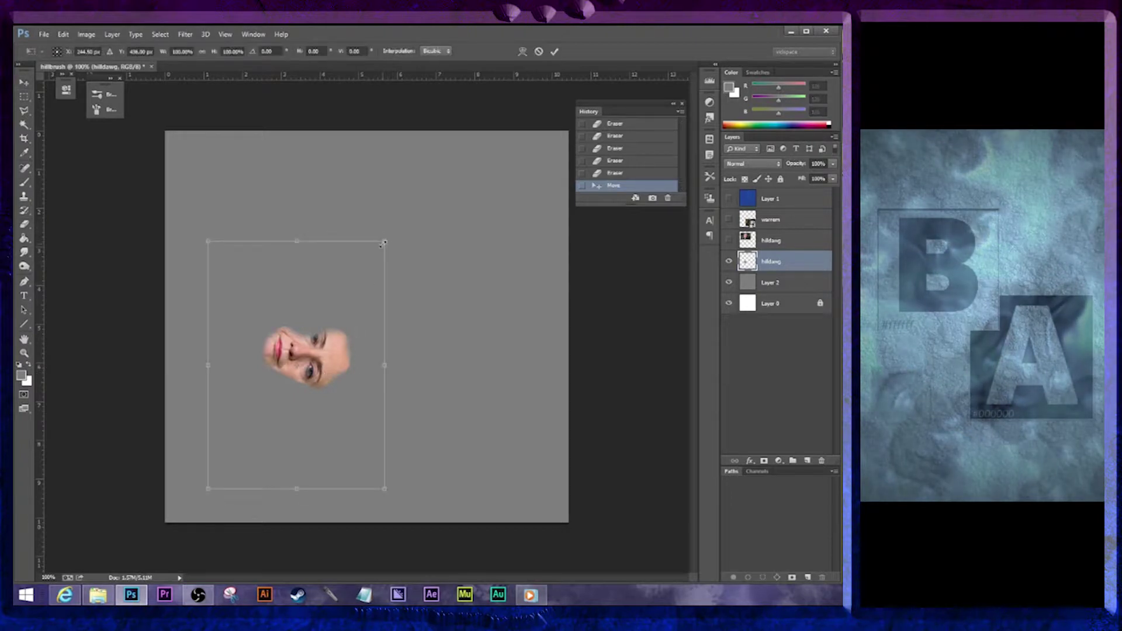
pyautogui.moveTo(384, 242); pyautogui.dragTo(480, 106)
pyautogui.moveTo(412, 297); pyautogui.dragTo(418, 339)
pyautogui.press('Return')
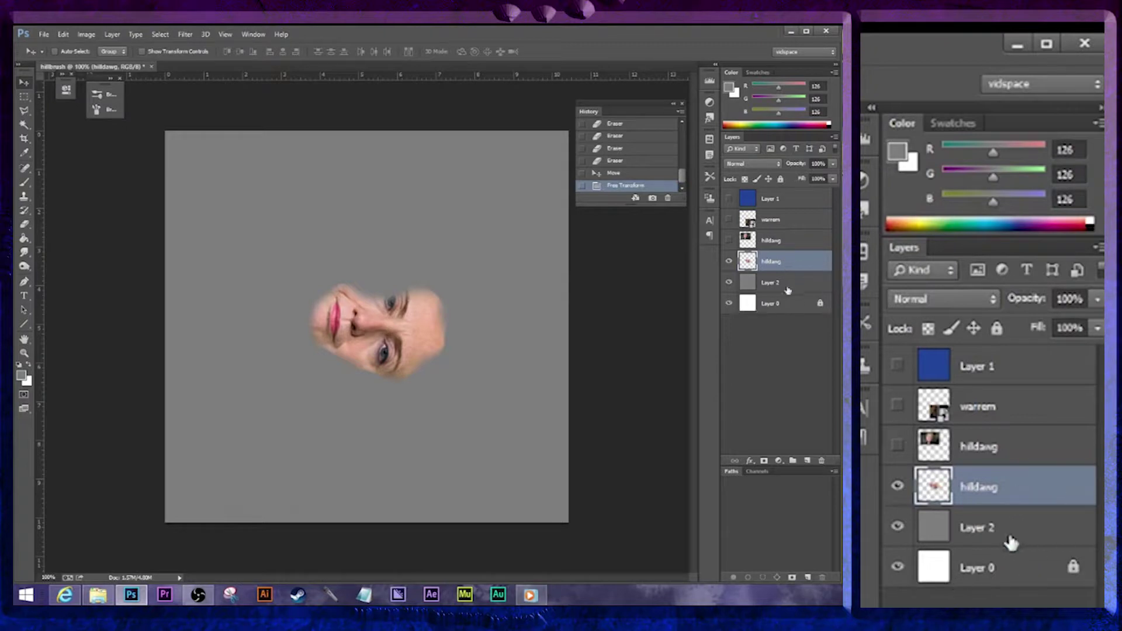
# Hide the gray Layer 2 and the white Layer 0, then show Layer 2 again
pyautogui.click(729, 283)
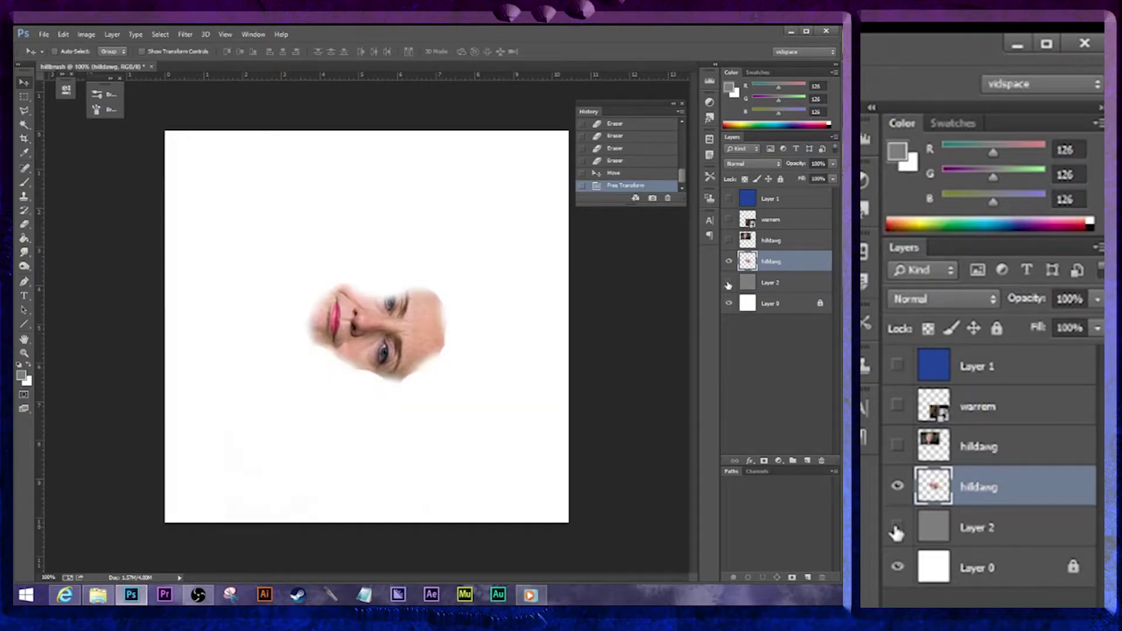
pyautogui.click(729, 303)
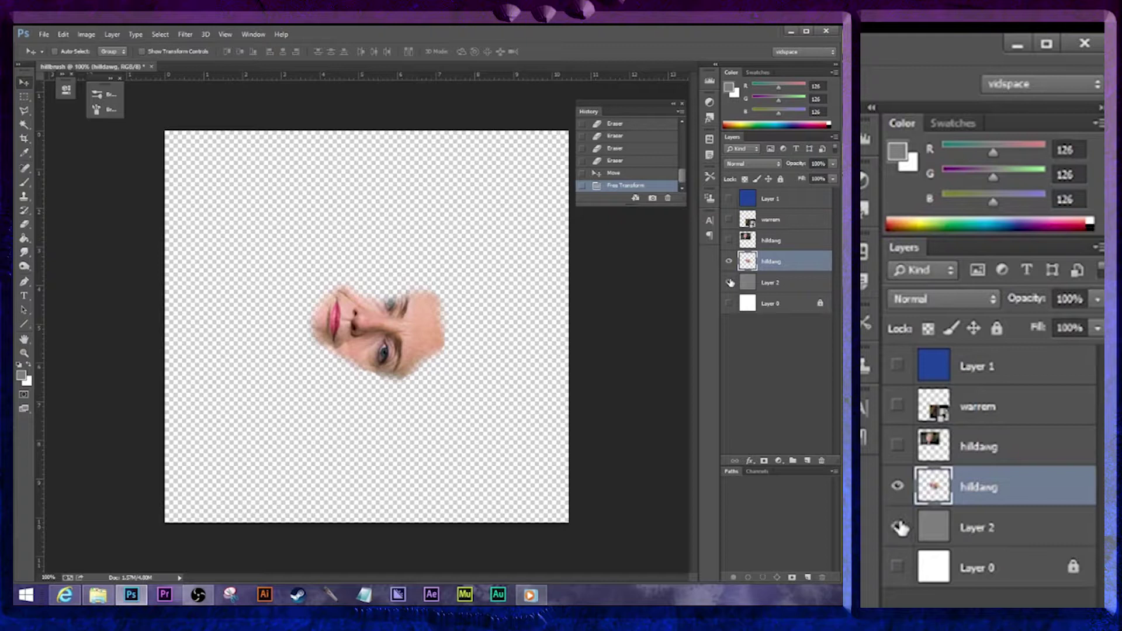
pyautogui.click(729, 282)
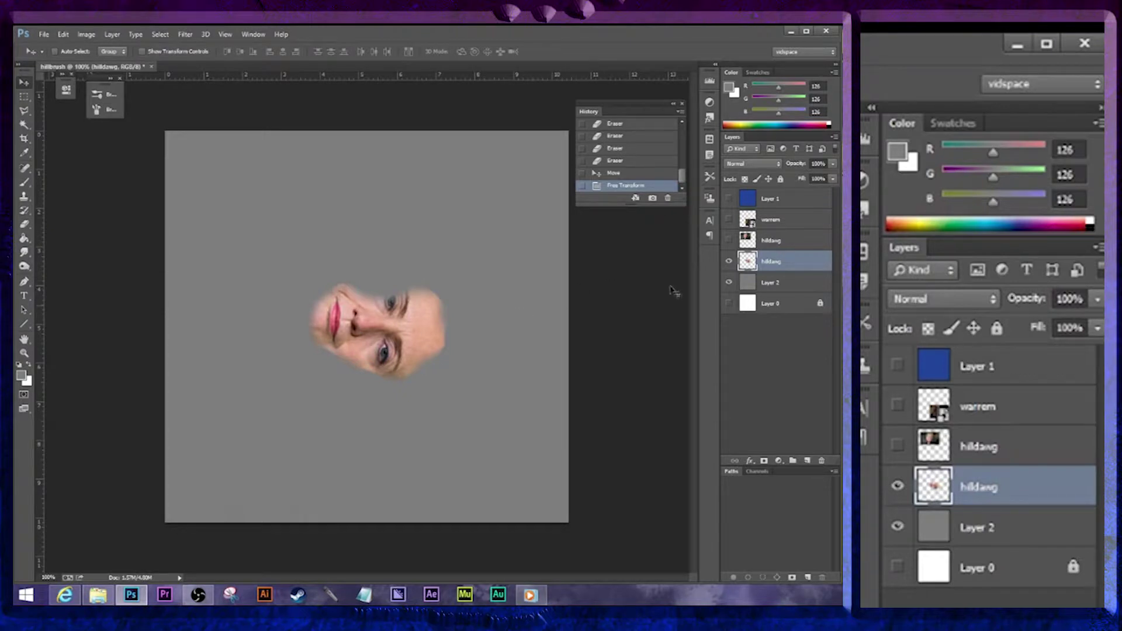
# Toggle the visibility of the face's hilldawg layer several times, then hide Layer 2 to leave only the face showing
pyautogui.click(729, 262)
pyautogui.click(729, 262)
pyautogui.click(730, 263)
pyautogui.click(730, 262)
pyautogui.click(729, 263)
pyautogui.click(730, 262)
pyautogui.click(730, 283)
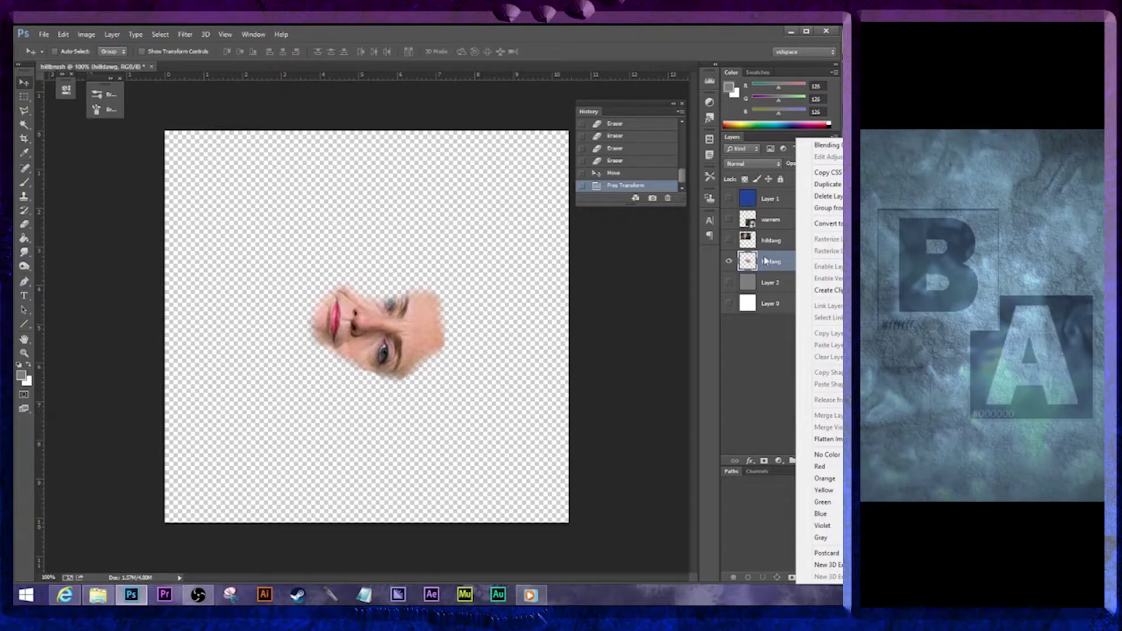
# Define a brush preset named hillbrush from the visible face cutout
pyautogui.click(65, 37)
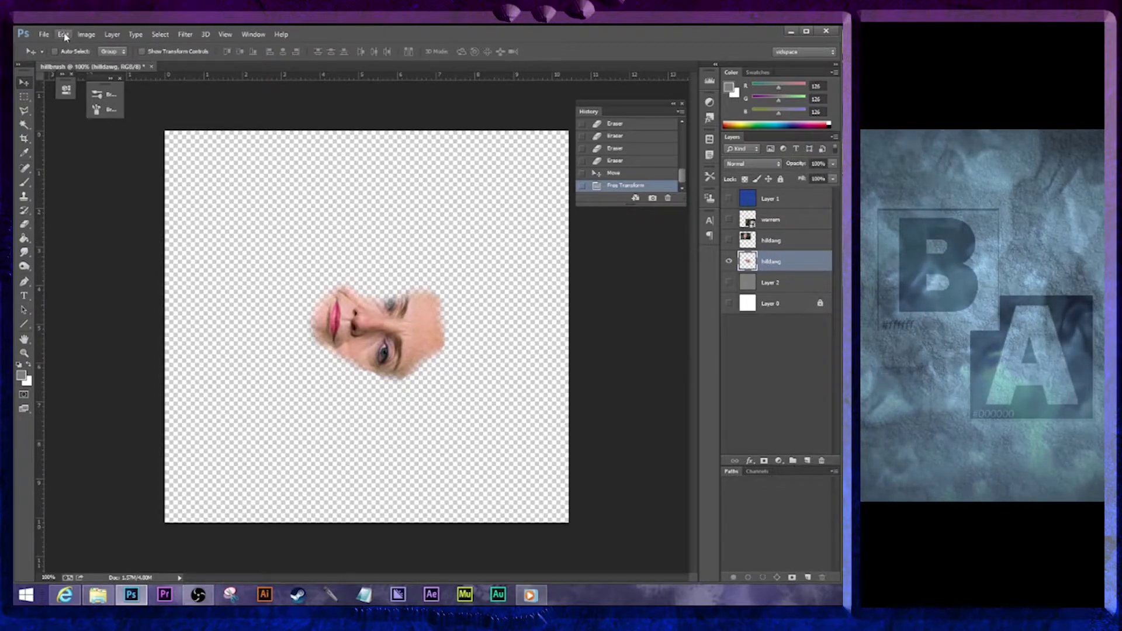
pyautogui.click(64, 37)
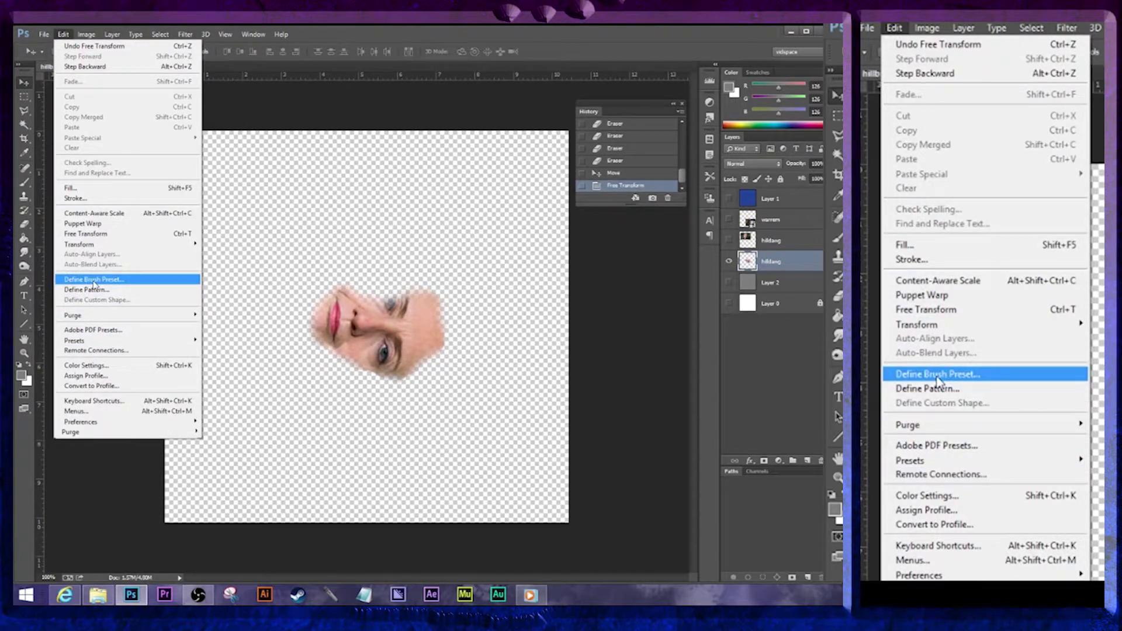
pyautogui.click(93, 280)
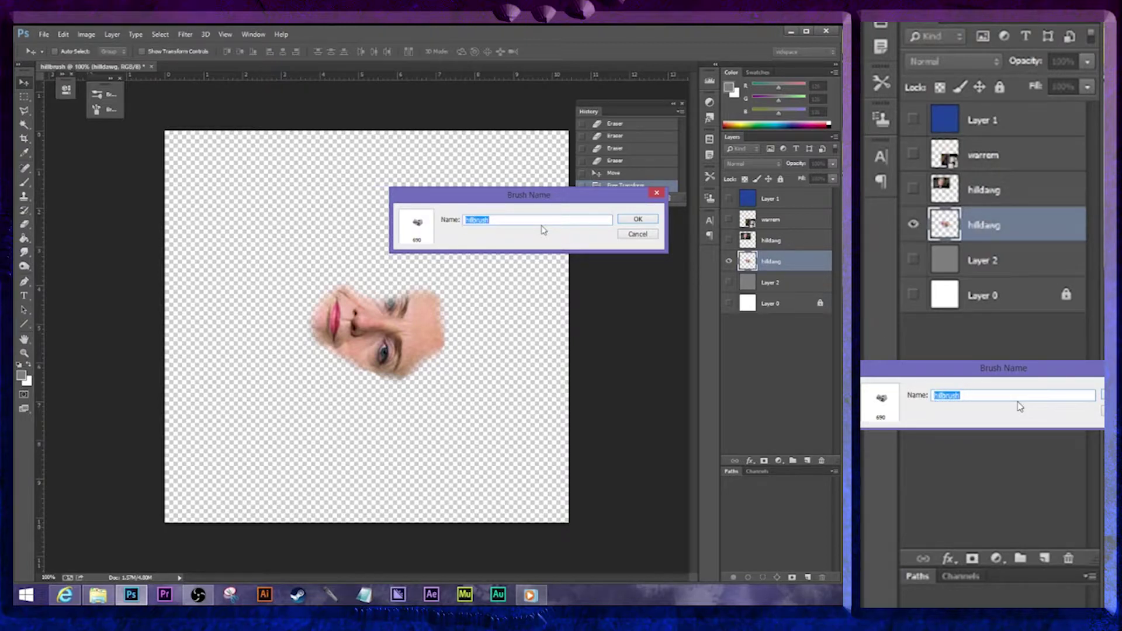
pyautogui.press('Return')
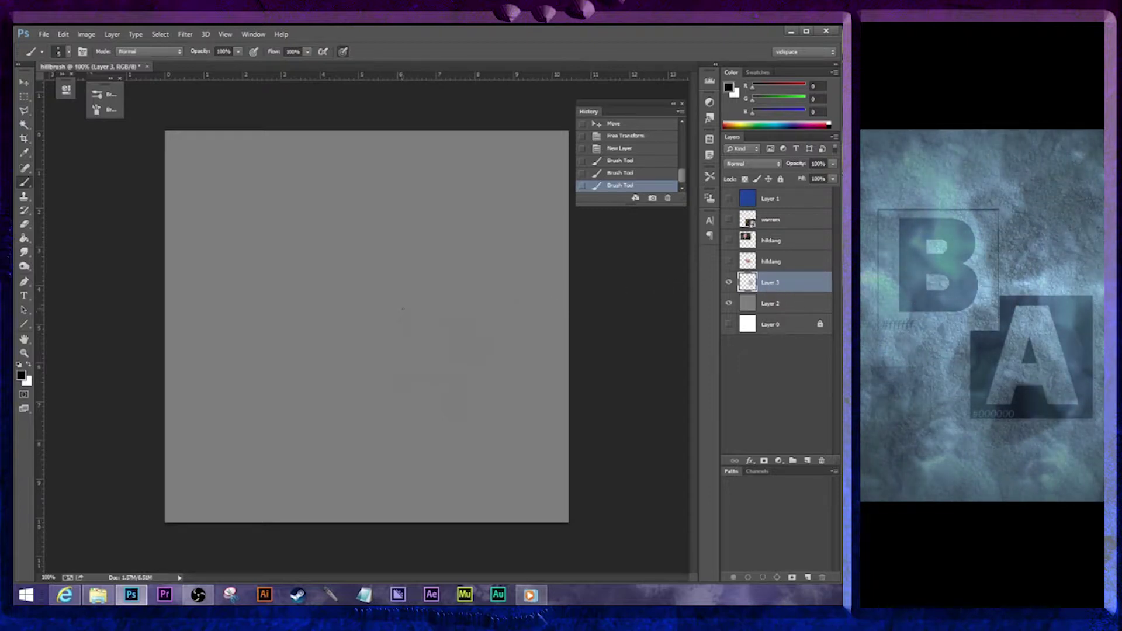
# Draw a loose black scribble on Layer 3 with the small round brush, and undo it
pyautogui.moveTo(411, 294)
pyautogui.mouseDown()
pyautogui.moveTo(362, 331)
pyautogui.moveTo(379, 291)
pyautogui.moveTo(356, 339)
pyautogui.moveTo(412, 294)
pyautogui.moveTo(435, 311)
pyautogui.moveTo(436, 384)
pyautogui.moveTo(467, 323)
pyautogui.moveTo(442, 357)
pyautogui.moveTo(534, 415)
pyautogui.moveTo(442, 487)
pyautogui.moveTo(510, 408)
pyautogui.moveTo(362, 402)
pyautogui.moveTo(427, 352)
pyautogui.moveTo(350, 366)
pyautogui.moveTo(422, 346)
pyautogui.moveTo(389, 343)
pyautogui.mouseUp()
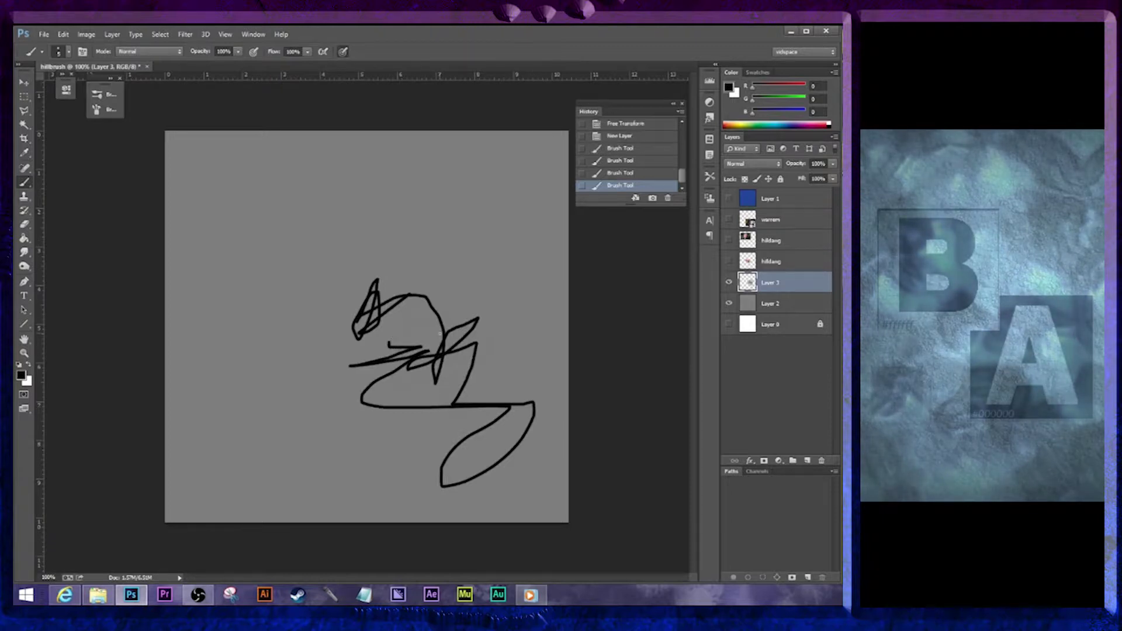
pyautogui.hotkey('ctrl', 'z')
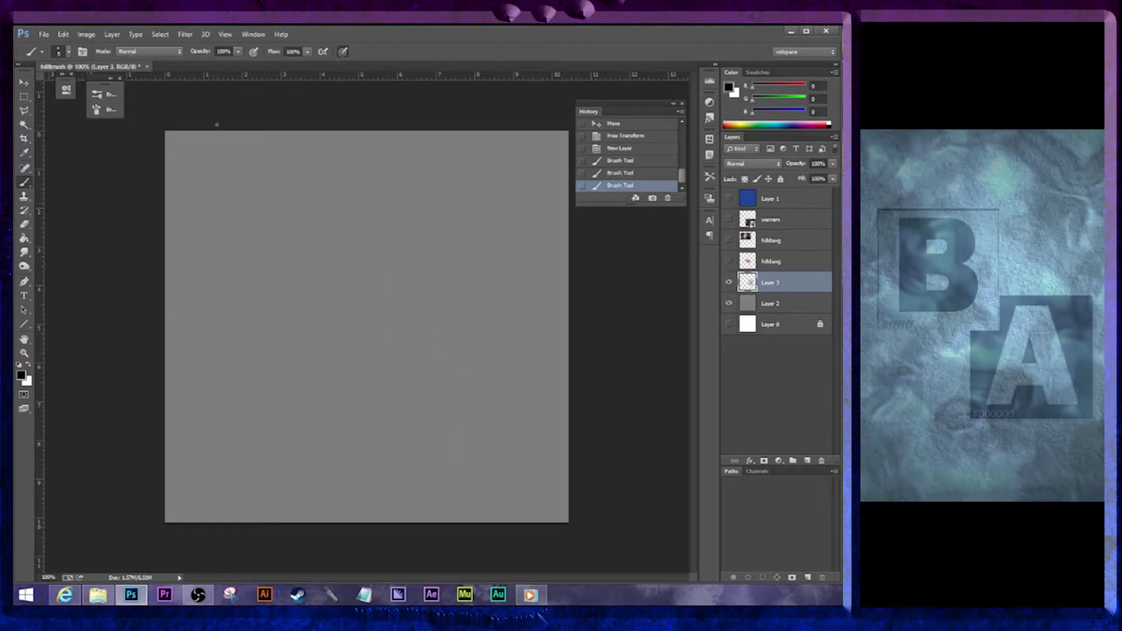
# Choose the hillbrush preset at the end of the brush presets list
pyautogui.click(106, 101)
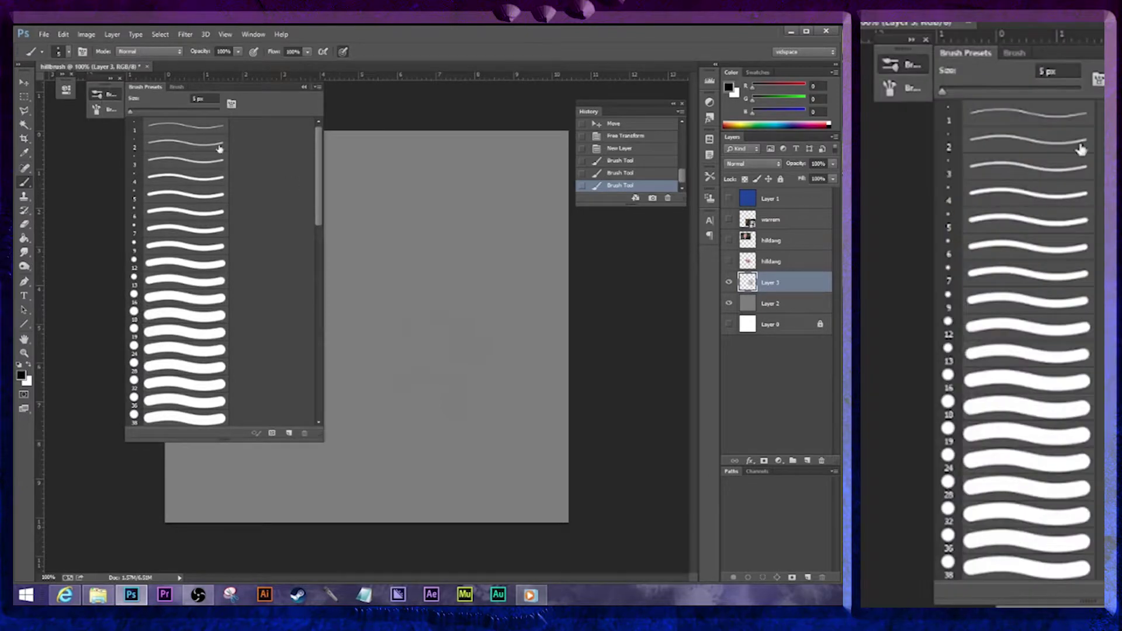
pyautogui.moveTo(320, 195)
pyautogui.mouseDown()
pyautogui.moveTo(306, 283)
pyautogui.moveTo(319, 388)
pyautogui.mouseUp()
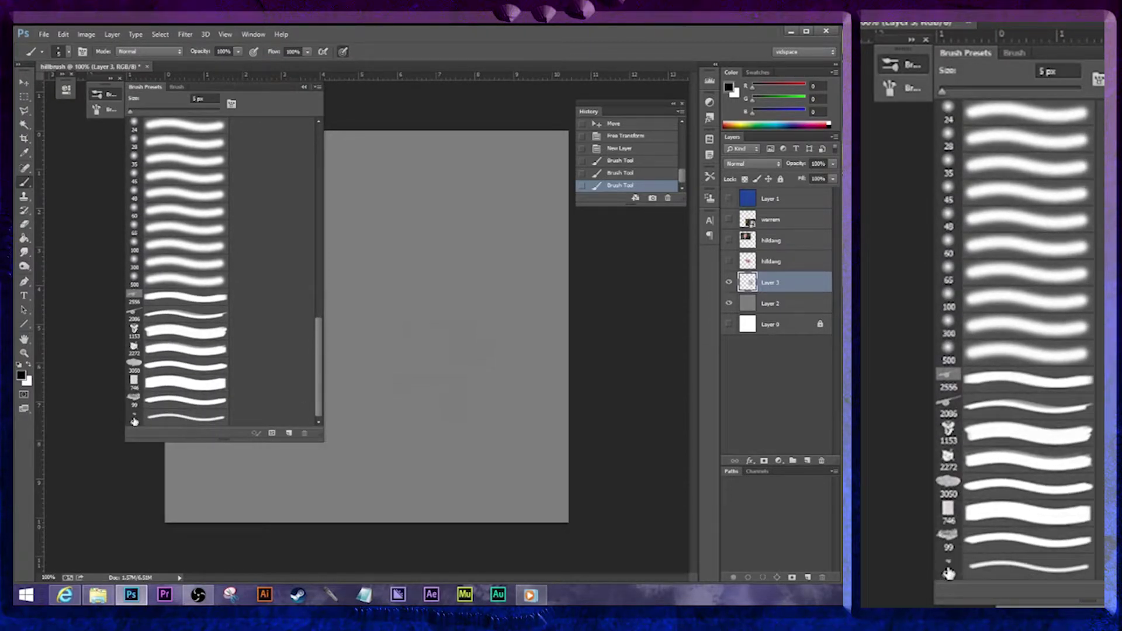
pyautogui.click(133, 421)
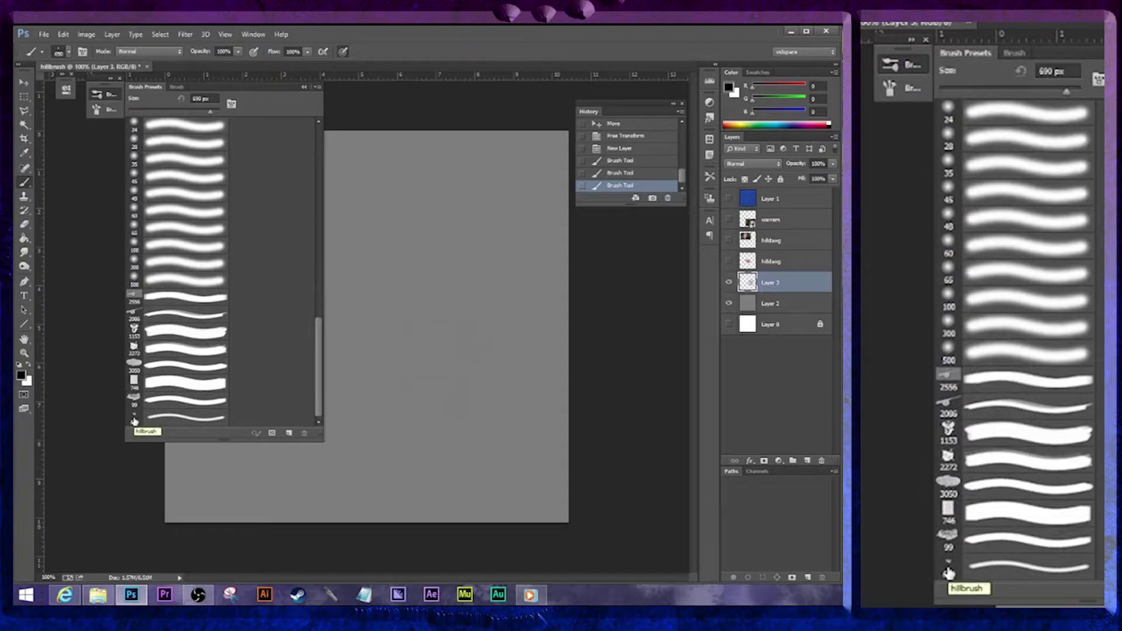
pyautogui.click(133, 421)
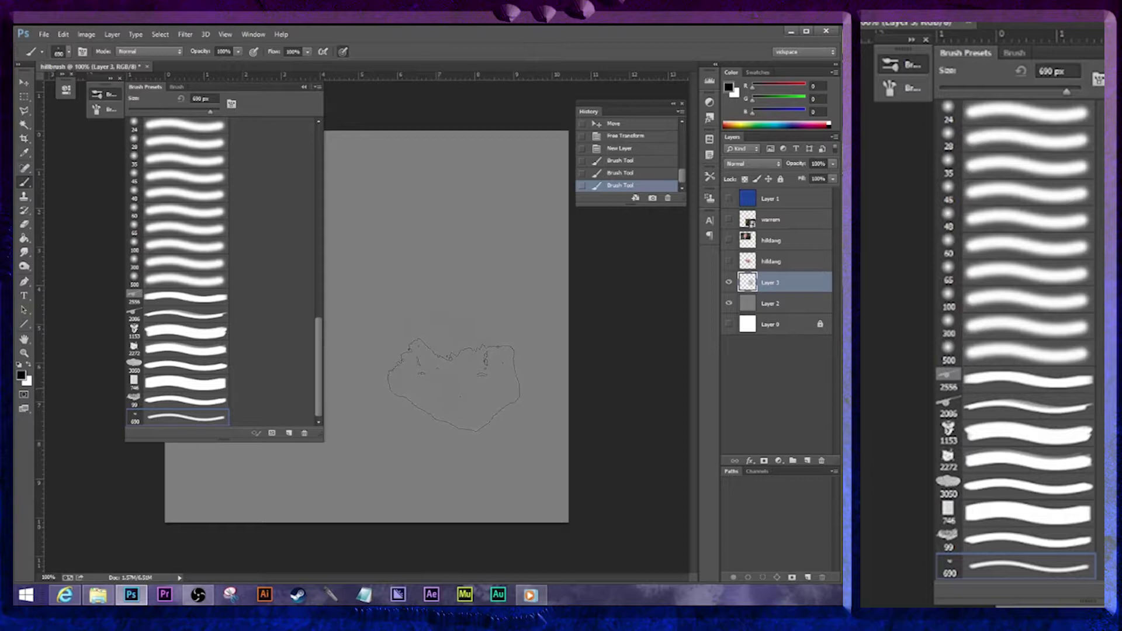
# Paint a large black patch on Layer 3 with the hillbrush tip, and undo it
pyautogui.moveTo(440, 392)
pyautogui.mouseDown()
pyautogui.moveTo(452, 431)
pyautogui.moveTo(460, 379)
pyautogui.moveTo(446, 352)
pyautogui.moveTo(404, 344)
pyautogui.moveTo(384, 381)
pyautogui.moveTo(393, 393)
pyautogui.moveTo(458, 354)
pyautogui.moveTo(452, 364)
pyautogui.moveTo(472, 358)
pyautogui.moveTo(483, 384)
pyautogui.moveTo(527, 364)
pyautogui.moveTo(498, 343)
pyautogui.moveTo(476, 357)
pyautogui.mouseUp()
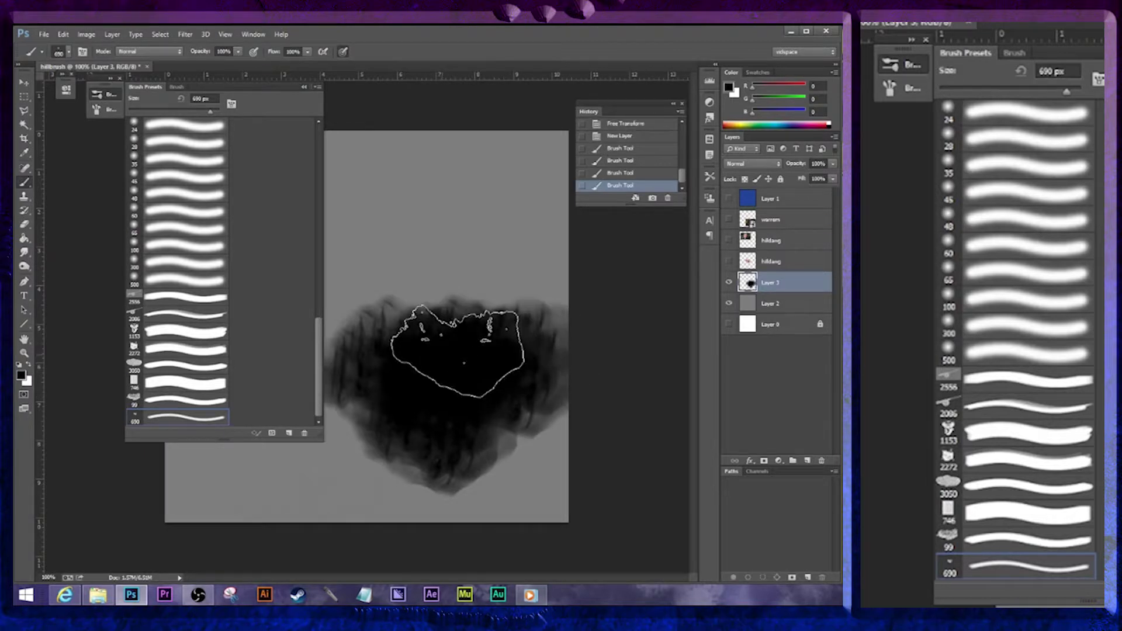
pyautogui.click(303, 88)
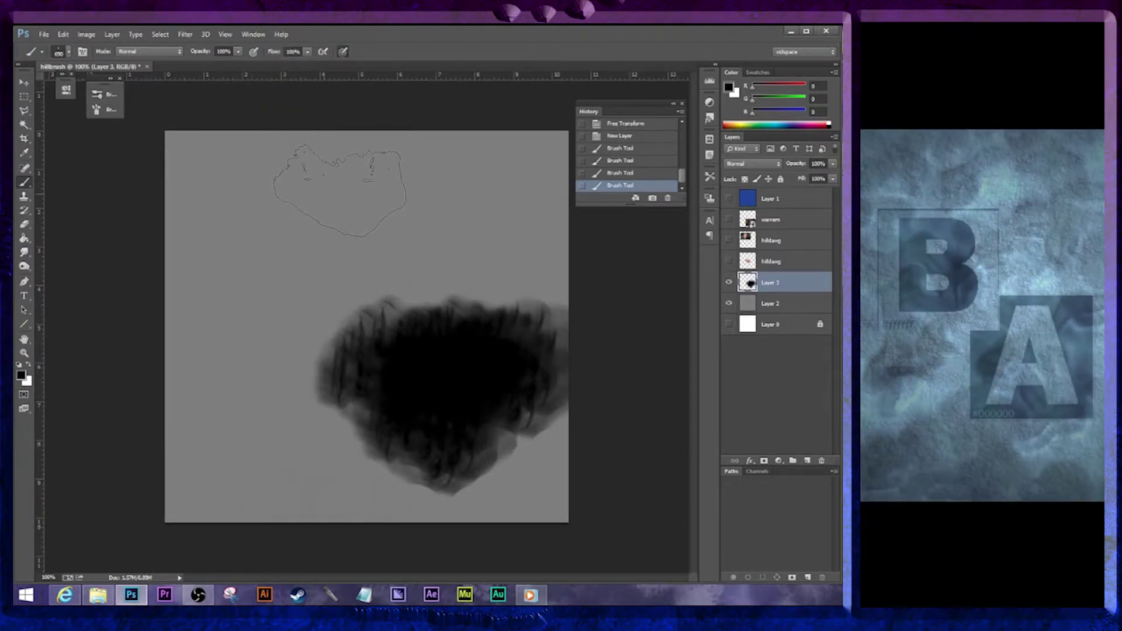
pyautogui.hotkey('ctrl', 'z')
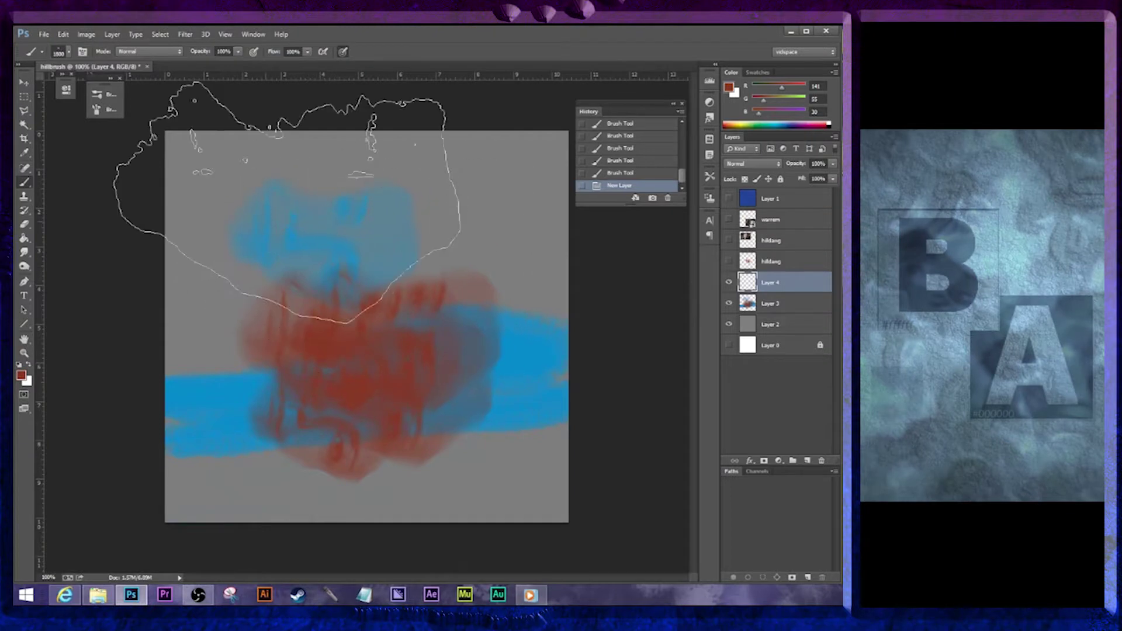
# Set the brush's Angle Jitter to 16% under Shape Dynamics
pyautogui.click(97, 109)
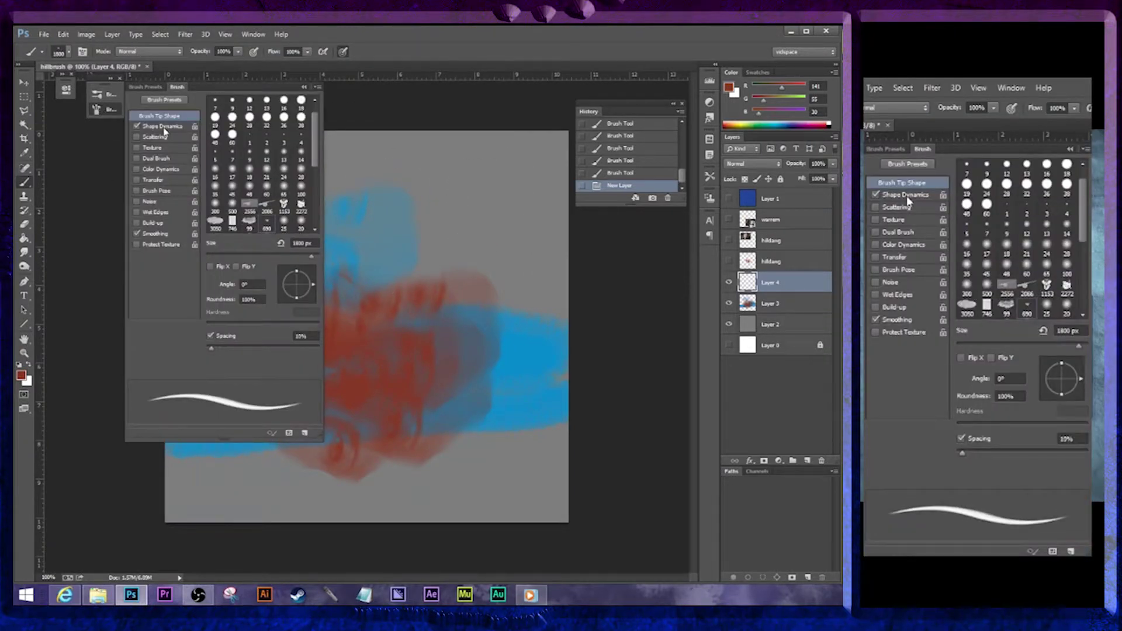
pyautogui.click(164, 128)
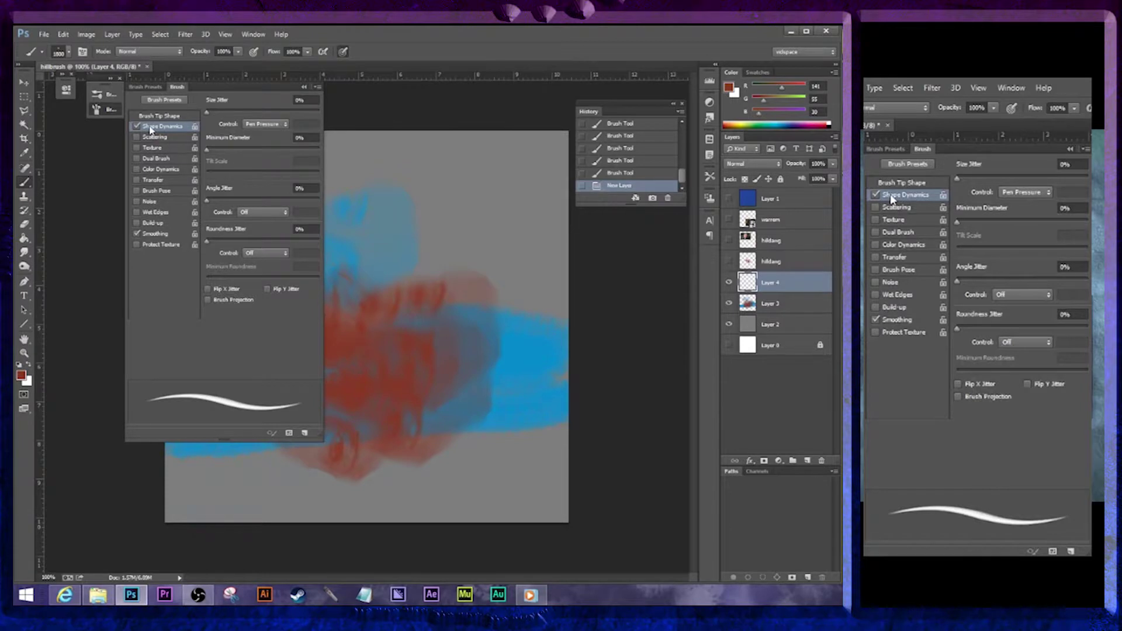
pyautogui.click(224, 201)
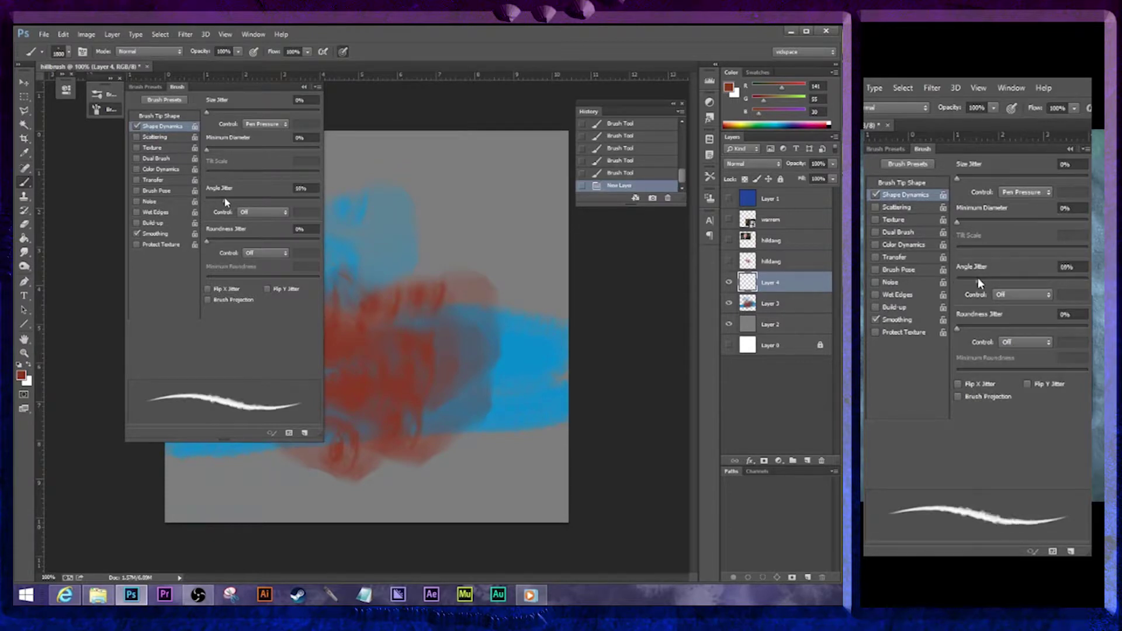
# Paint several large red strokes with the jittered face brush over the upper and middle canvas on Layer 4
pyautogui.click(466, 301)
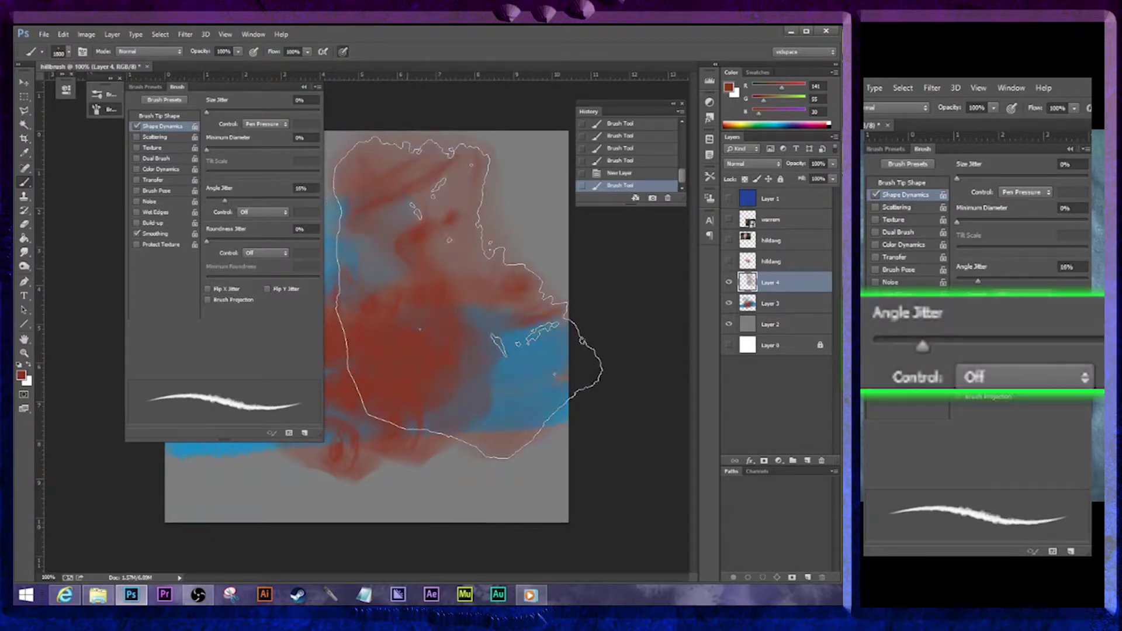
pyautogui.click(446, 236)
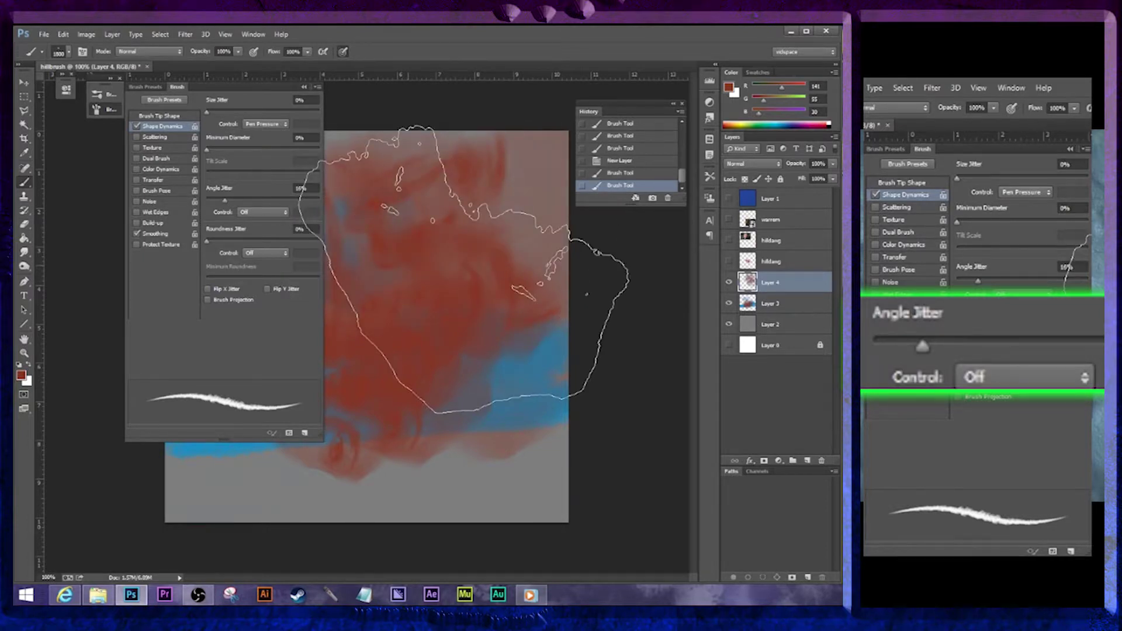
pyautogui.click(463, 292)
pyautogui.click(494, 135)
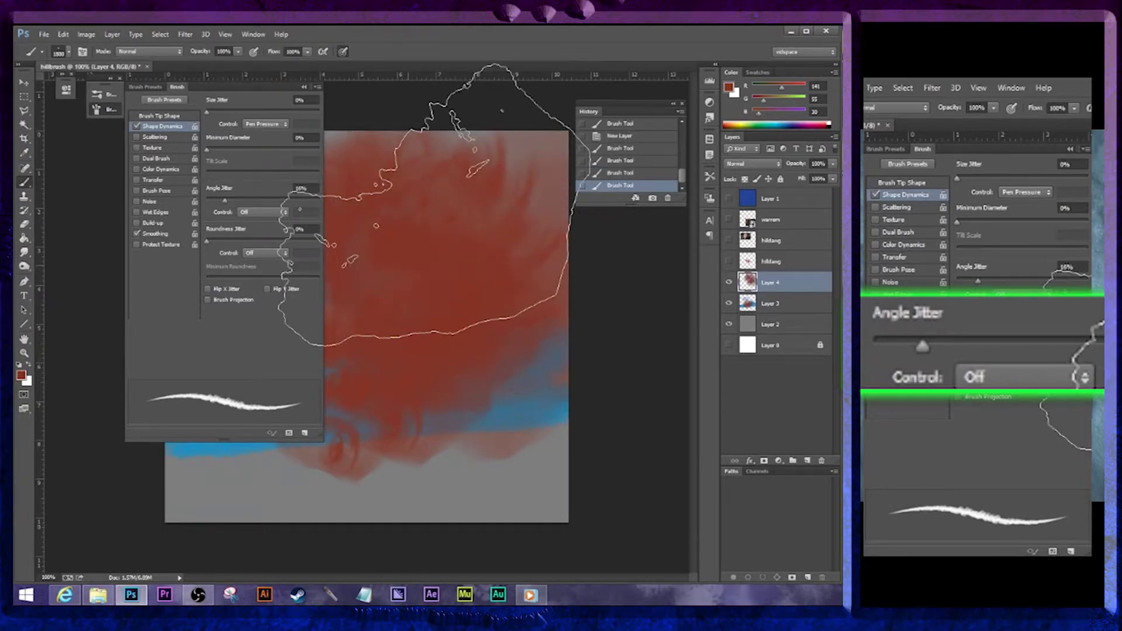
pyautogui.click(427, 205)
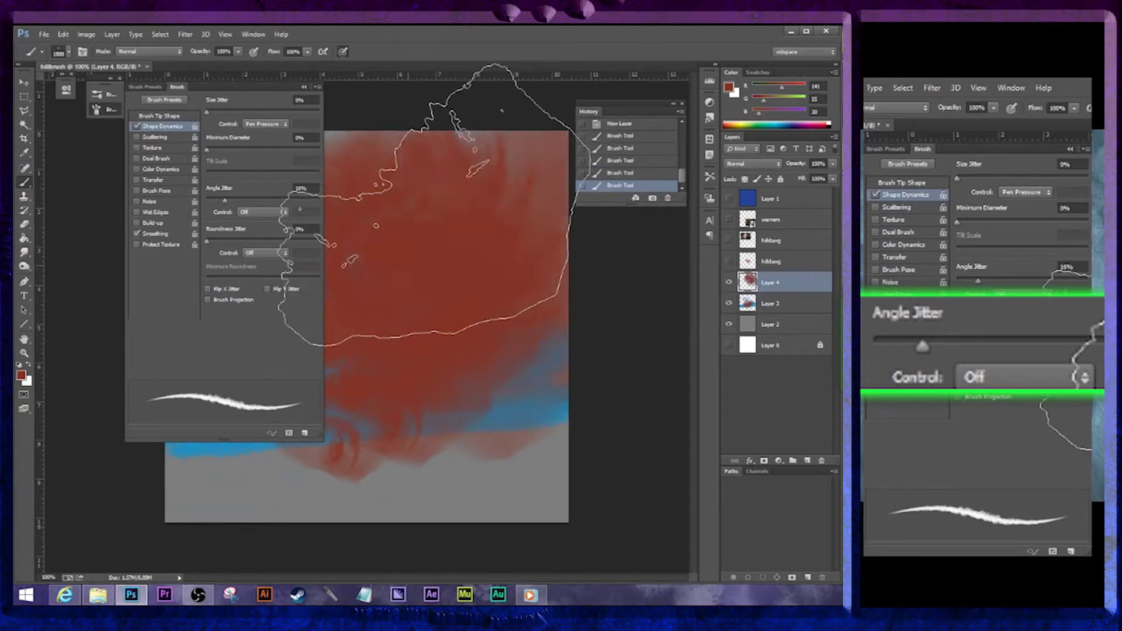
# Hide the painted Layer 4 and Layer 3, and add a new empty layer above them
pyautogui.click(729, 284)
pyautogui.click(730, 303)
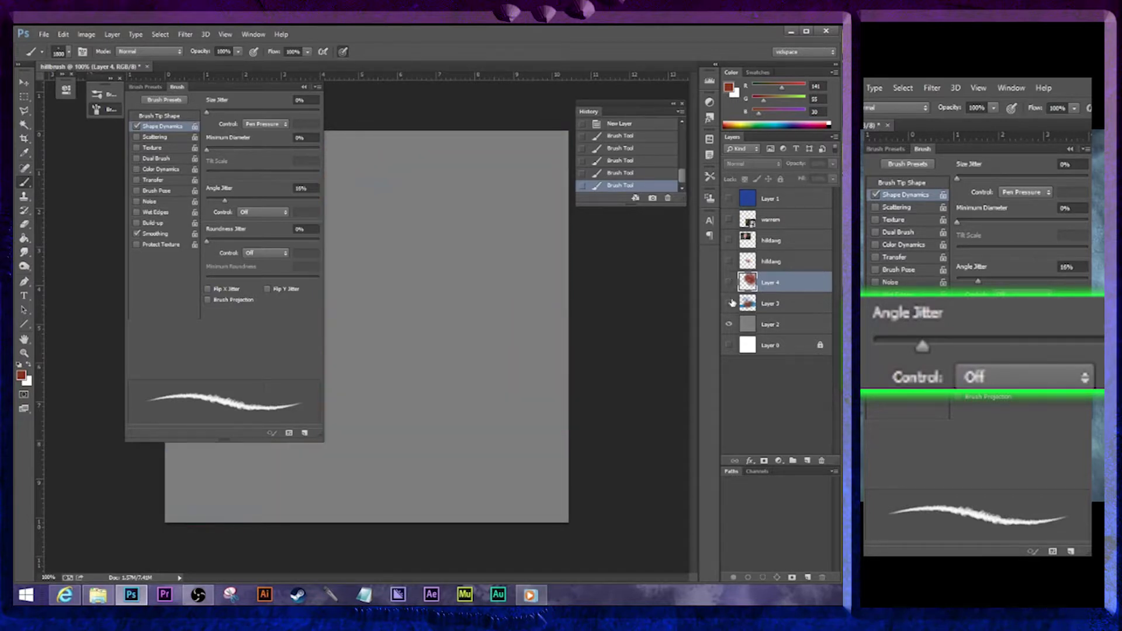
pyautogui.click(808, 461)
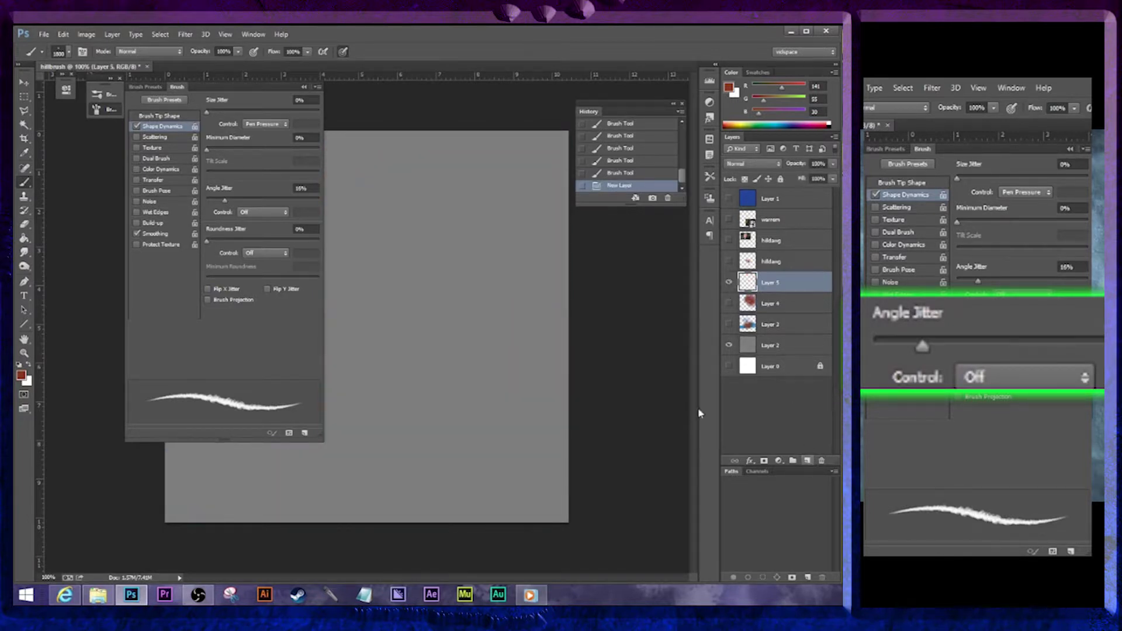
# Paint several loose red strokes with a smaller jittered brush over the lower and right part of the canvas on Layer 5
pyautogui.press('[')
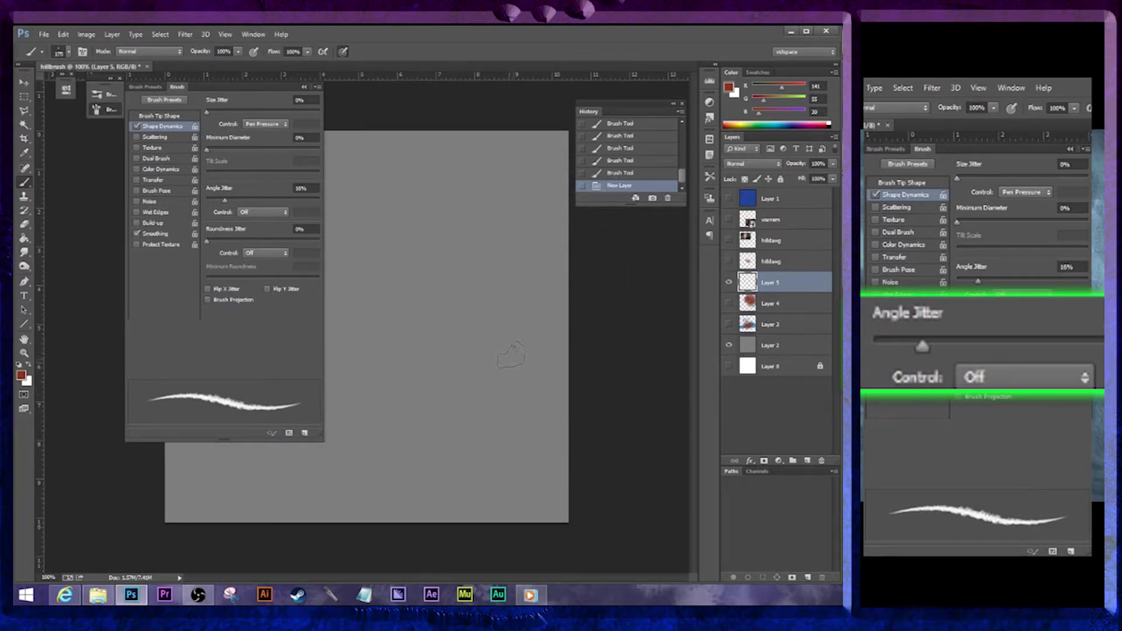
pyautogui.moveTo(518, 351)
pyautogui.mouseDown()
pyautogui.moveTo(491, 368)
pyautogui.moveTo(452, 372)
pyautogui.mouseUp()
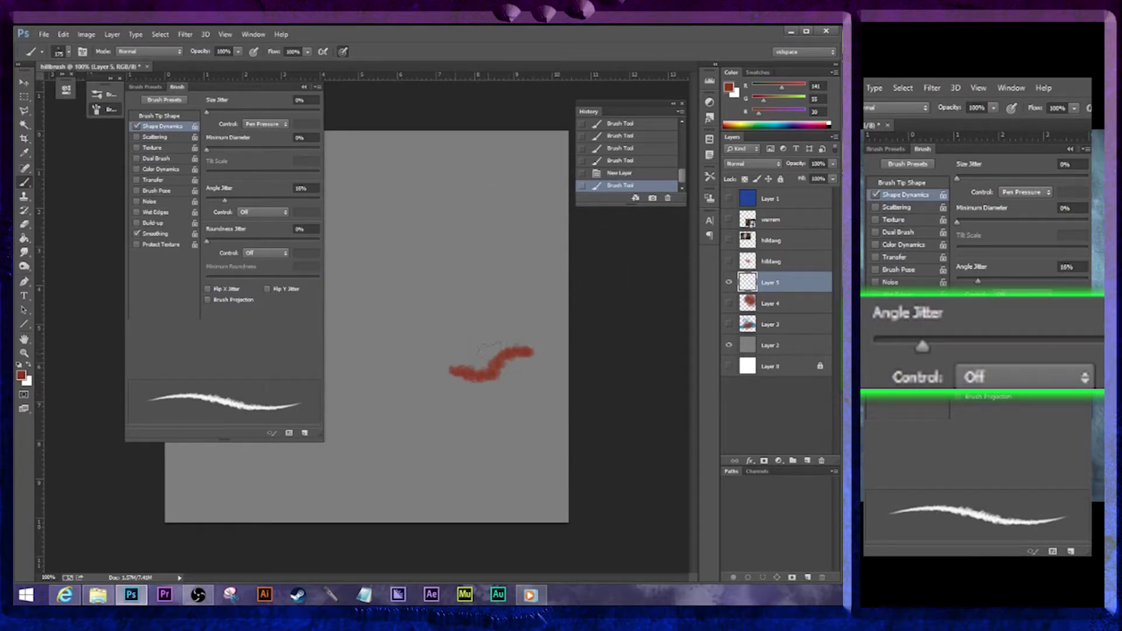
pyautogui.moveTo(474, 323)
pyautogui.mouseDown()
pyautogui.moveTo(459, 364)
pyautogui.moveTo(416, 320)
pyautogui.moveTo(435, 303)
pyautogui.moveTo(465, 338)
pyautogui.moveTo(467, 308)
pyautogui.mouseUp()
pyautogui.moveTo(454, 292); pyautogui.dragTo(471, 276)
pyautogui.moveTo(471, 237)
pyautogui.mouseDown()
pyautogui.moveTo(486, 256)
pyautogui.moveTo(475, 271)
pyautogui.moveTo(515, 246)
pyautogui.moveTo(491, 244)
pyautogui.moveTo(536, 241)
pyautogui.moveTo(557, 270)
pyautogui.moveTo(570, 264)
pyautogui.moveTo(526, 254)
pyautogui.moveTo(450, 325)
pyautogui.moveTo(447, 286)
pyautogui.moveTo(416, 330)
pyautogui.moveTo(405, 354)
pyautogui.moveTo(429, 327)
pyautogui.moveTo(398, 377)
pyautogui.moveTo(445, 399)
pyautogui.moveTo(412, 392)
pyautogui.moveTo(526, 384)
pyautogui.moveTo(569, 351)
pyautogui.moveTo(476, 405)
pyautogui.moveTo(403, 378)
pyautogui.moveTo(494, 384)
pyautogui.mouseUp()
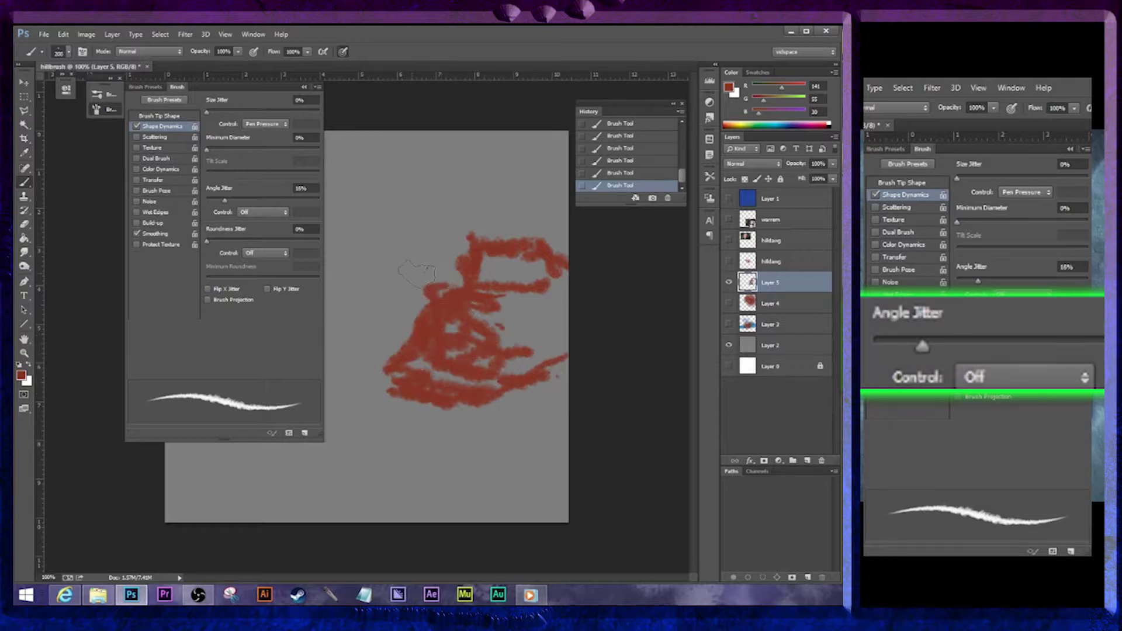
# Enlarge the brush and paint a dense red patch beside the strokes on Layer 5
pyautogui.press(']')
pyautogui.press(']')
pyautogui.press(']')
pyautogui.press(']')
pyautogui.press(']')
pyautogui.press(']')
pyautogui.press(']')
pyautogui.moveTo(426, 274)
pyautogui.mouseDown()
pyautogui.moveTo(431, 286)
pyautogui.moveTo(432, 267)
pyautogui.moveTo(446, 289)
pyautogui.moveTo(411, 277)
pyautogui.moveTo(428, 302)
pyautogui.moveTo(425, 289)
pyautogui.mouseUp()
# Shrink the brush, enable Dual Brush with the 99 px tip, and paint short red test strokes above the large patch
pyautogui.press('[')
pyautogui.press('[')
pyautogui.press('[')
pyautogui.press('[')
pyautogui.press('[')
pyautogui.press('[')
pyautogui.press('[')
pyautogui.press('[')
pyautogui.press('[')
pyautogui.press('[')
pyautogui.press('[')
pyautogui.press('[')
pyautogui.press('[')
pyautogui.press('[')
pyautogui.press('[')
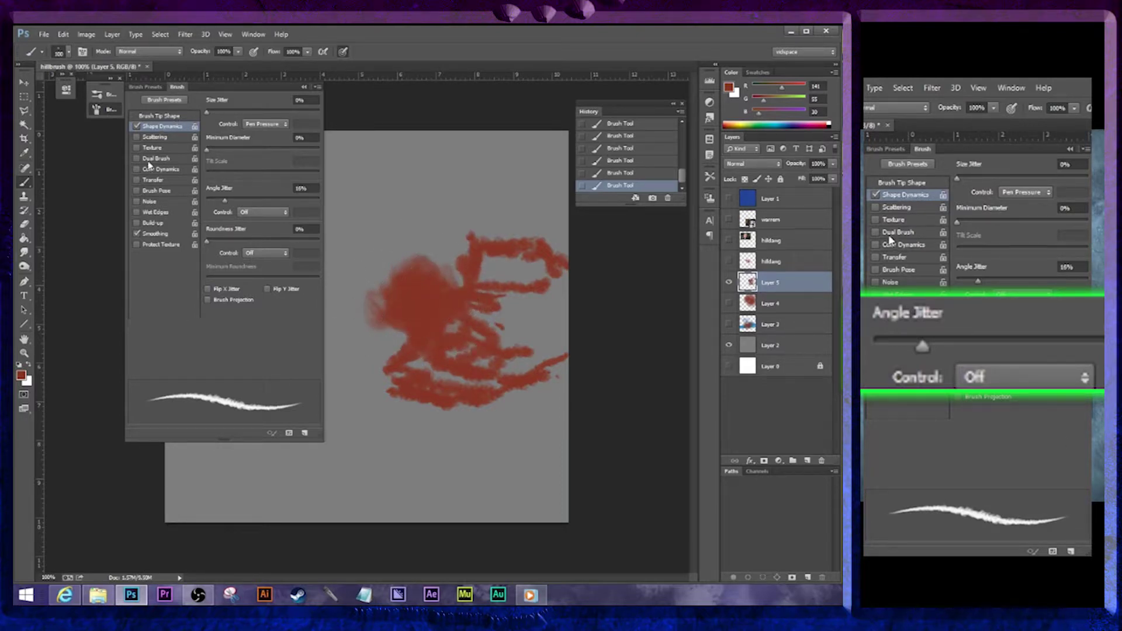
pyautogui.click(148, 162)
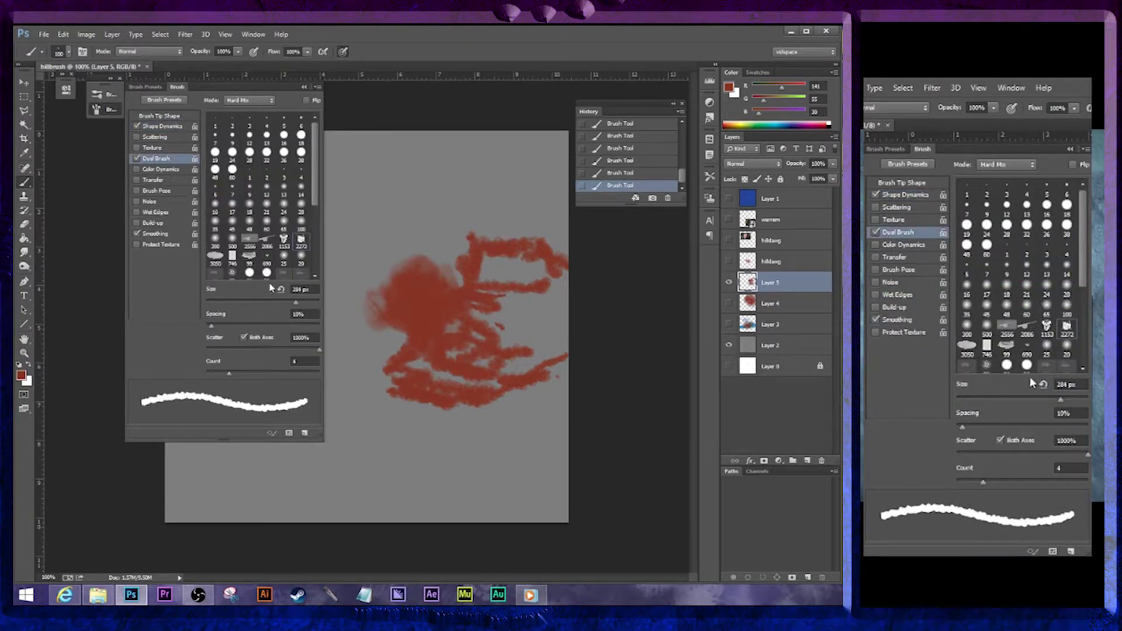
pyautogui.click(250, 257)
pyautogui.moveTo(408, 228)
pyautogui.mouseDown()
pyautogui.moveTo(438, 231)
pyautogui.moveTo(415, 263)
pyautogui.mouseUp()
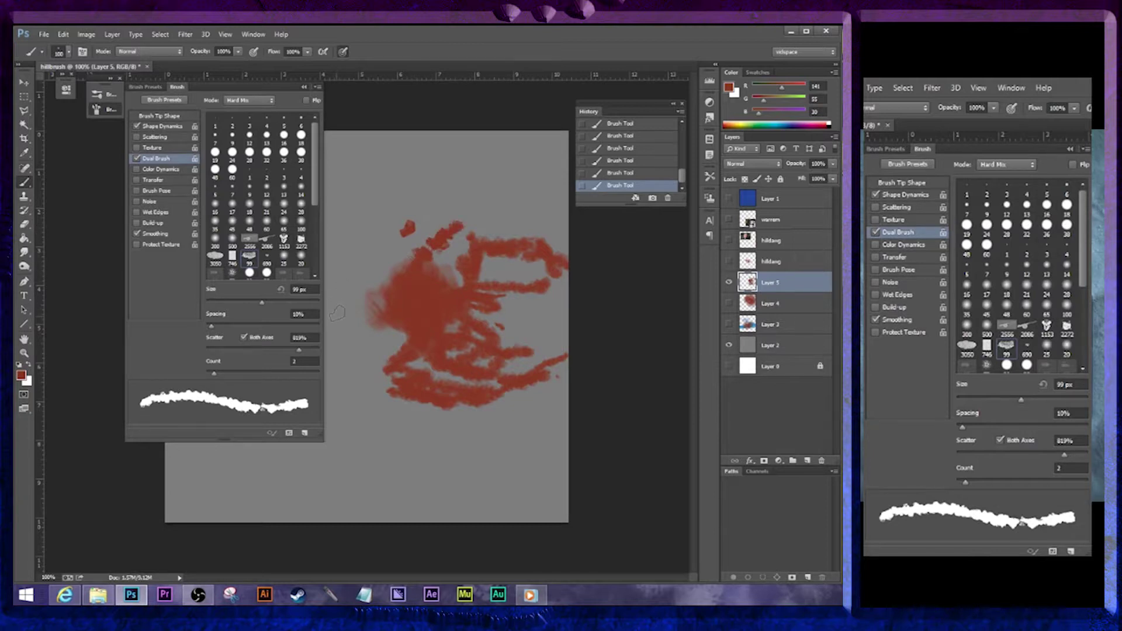
# Hide the painted Layer 5 and add a new empty layer above it
pyautogui.click(302, 86)
pyautogui.click(728, 283)
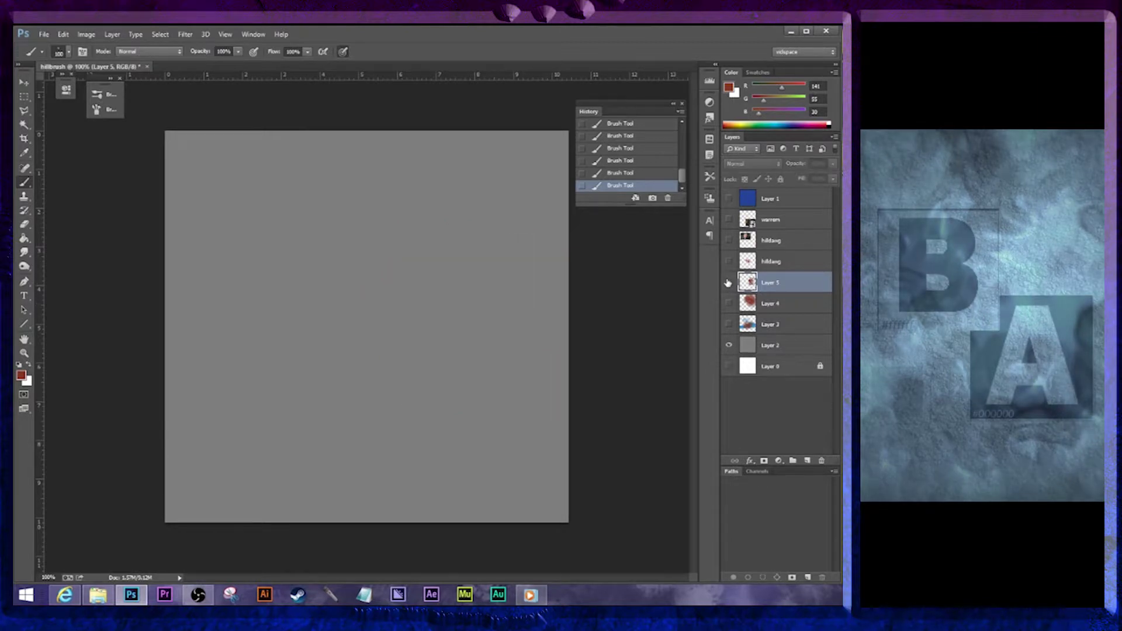
pyautogui.click(807, 461)
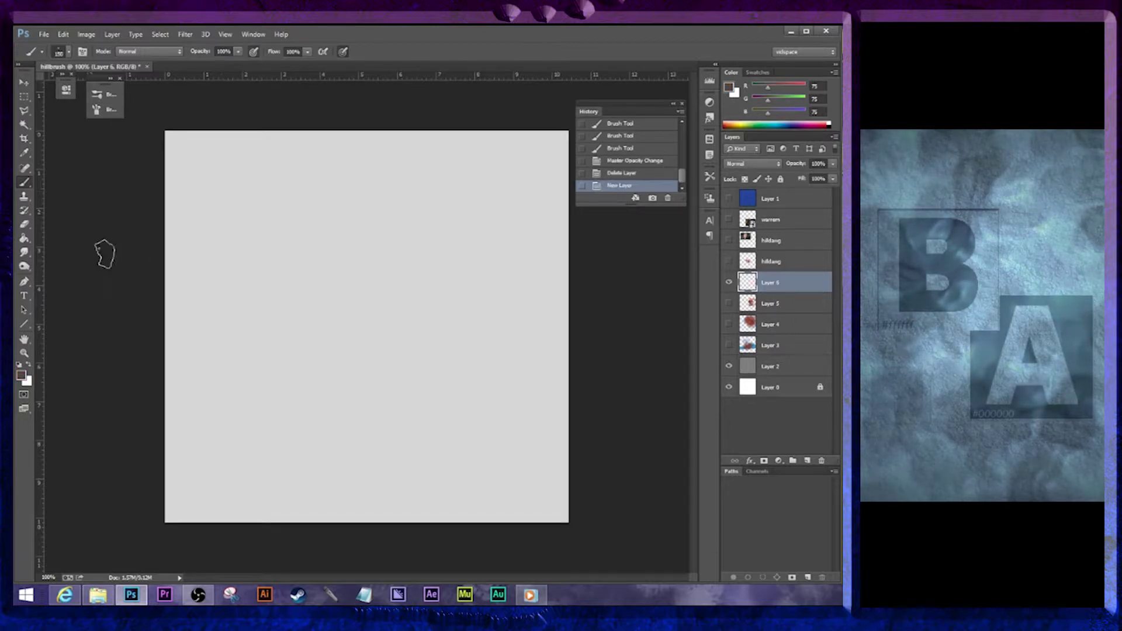
# Paint rough dark grey mountain outlines and ridges across the upper half of the canvas on Layer 6
pyautogui.moveTo(103, 251)
pyautogui.mouseDown()
pyautogui.moveTo(211, 257)
pyautogui.moveTo(299, 354)
pyautogui.moveTo(515, 170)
pyautogui.moveTo(467, 234)
pyautogui.moveTo(503, 246)
pyautogui.moveTo(358, 336)
pyautogui.moveTo(526, 281)
pyautogui.moveTo(550, 351)
pyautogui.moveTo(328, 310)
pyautogui.moveTo(167, 204)
pyautogui.mouseUp()
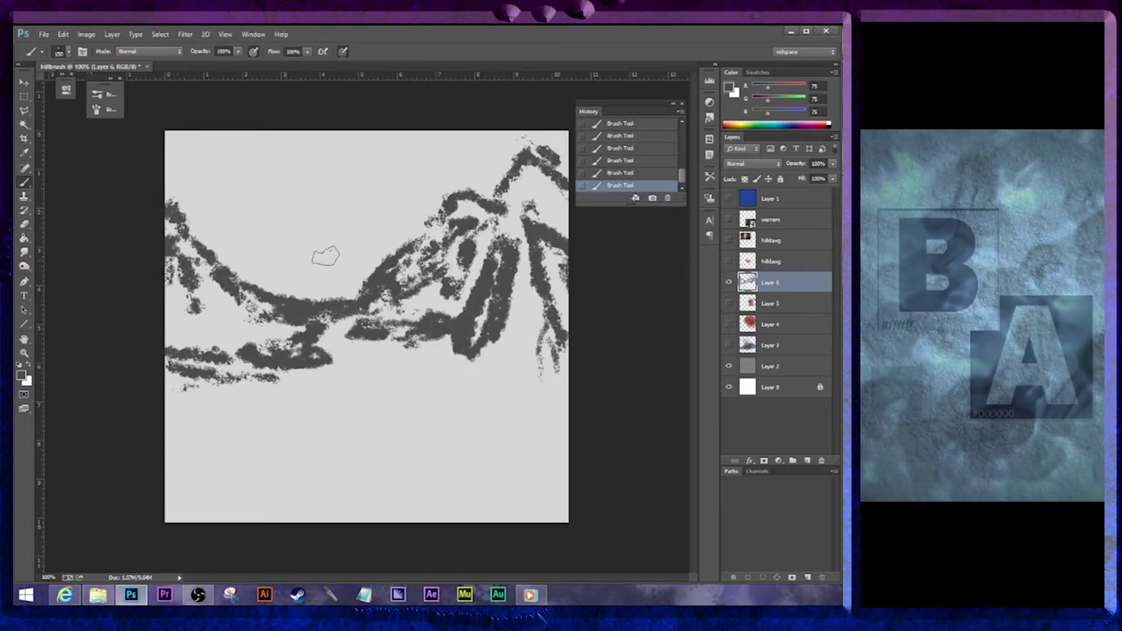
pyautogui.moveTo(468, 226)
pyautogui.mouseDown()
pyautogui.moveTo(524, 262)
pyautogui.moveTo(526, 337)
pyautogui.moveTo(487, 363)
pyautogui.moveTo(526, 342)
pyautogui.mouseUp()
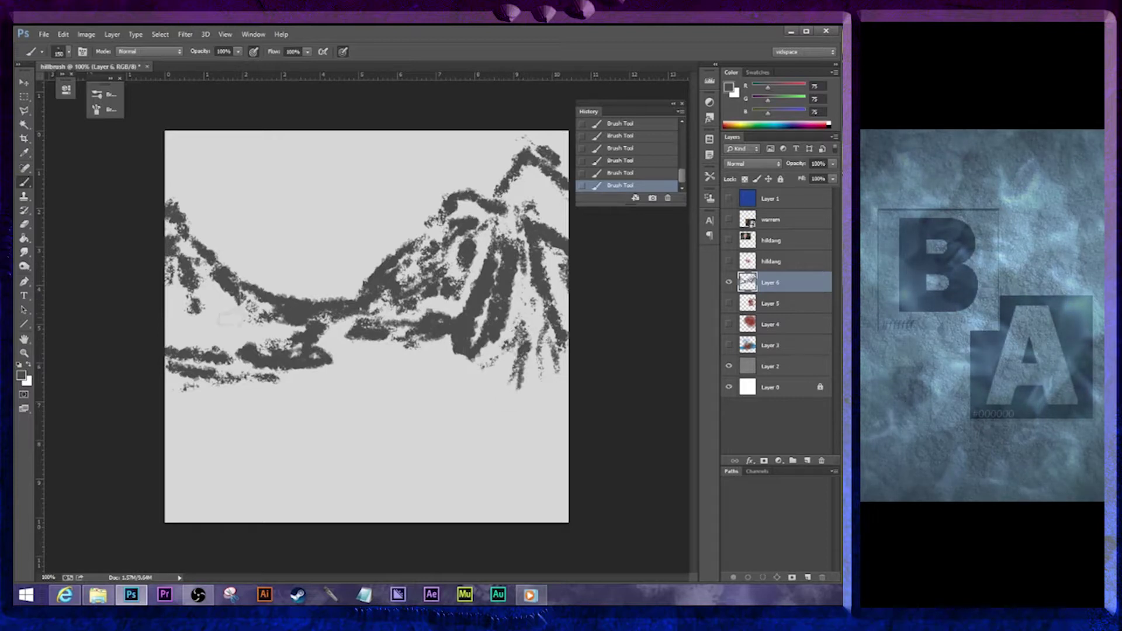
pyautogui.moveTo(215, 295)
pyautogui.mouseDown()
pyautogui.moveTo(190, 213)
pyautogui.moveTo(281, 310)
pyautogui.moveTo(172, 197)
pyautogui.moveTo(484, 204)
pyautogui.moveTo(561, 225)
pyautogui.moveTo(512, 345)
pyautogui.moveTo(530, 375)
pyautogui.moveTo(509, 382)
pyautogui.moveTo(559, 383)
pyautogui.mouseUp()
# Choose the 100 px soft round brush preset and set the foreground colour to a medium grey, RGB 115
pyautogui.click(97, 94)
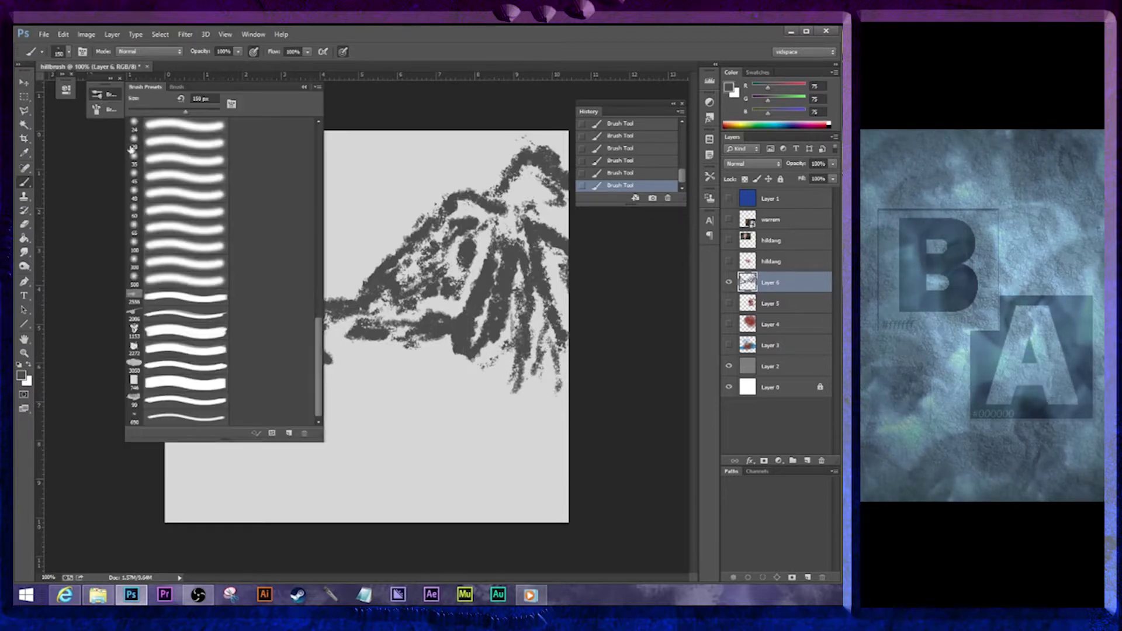
pyautogui.click(183, 248)
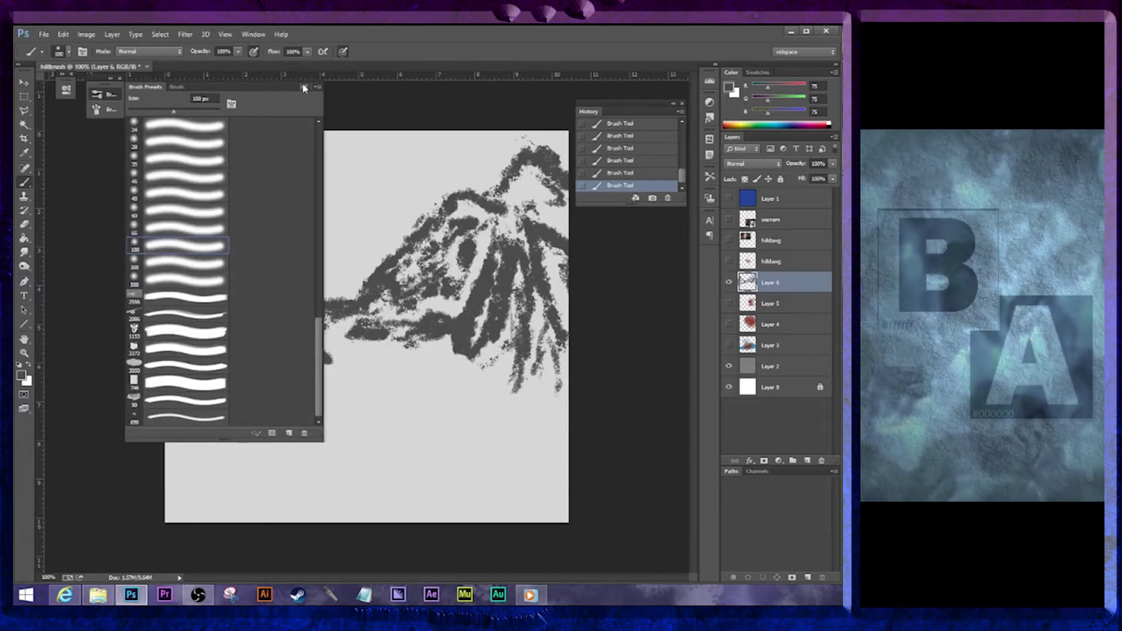
pyautogui.click(304, 87)
pyautogui.click(22, 376)
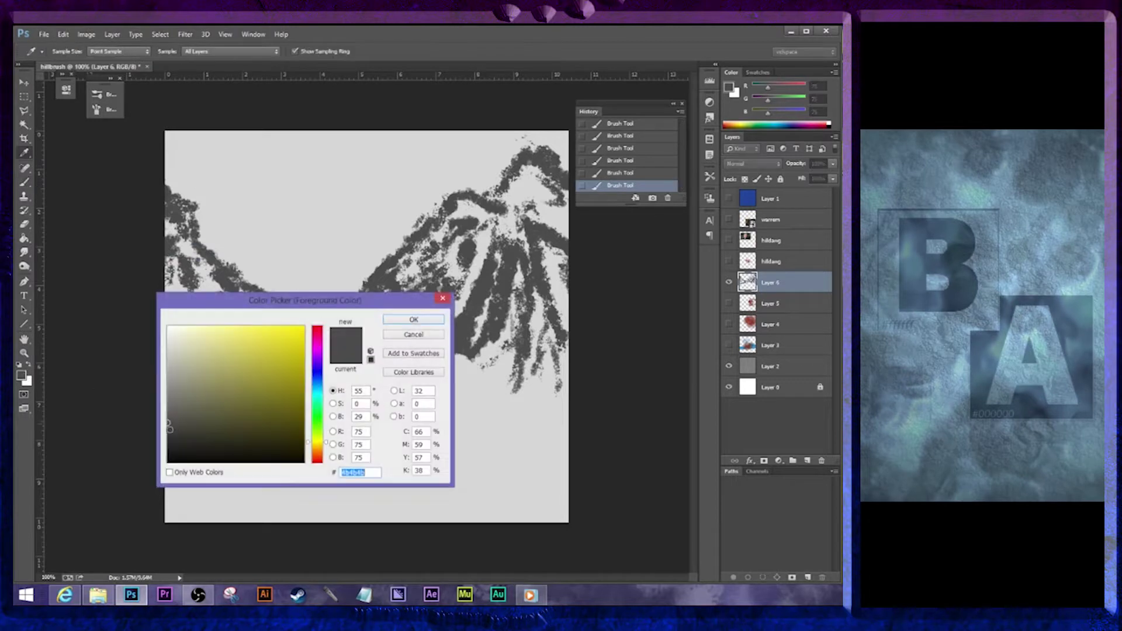
pyautogui.click(167, 401)
pyautogui.click(420, 321)
# Try soft grey shading on the right mountain on Layer 6, and step back in the history to remove it
pyautogui.moveTo(543, 255)
pyautogui.mouseDown()
pyautogui.moveTo(564, 303)
pyautogui.moveTo(580, 303)
pyautogui.mouseUp()
pyautogui.click(629, 163)
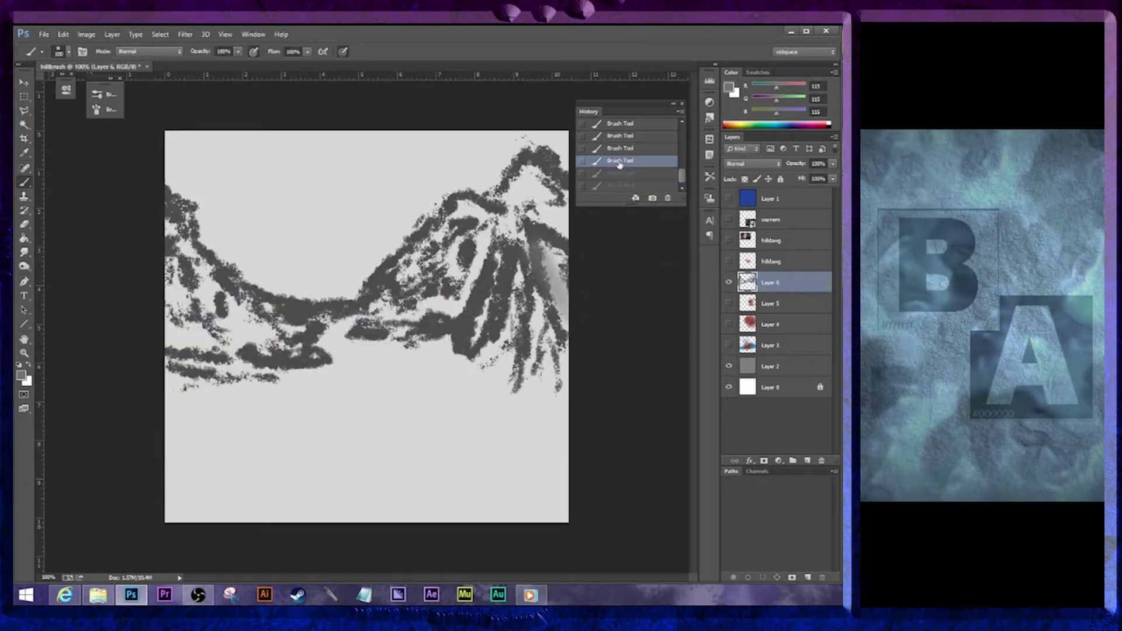
pyautogui.click(621, 142)
# Add a new layer below the mountain outlines and shade both mountains on it with soft medium grey strokes
pyautogui.click(797, 309)
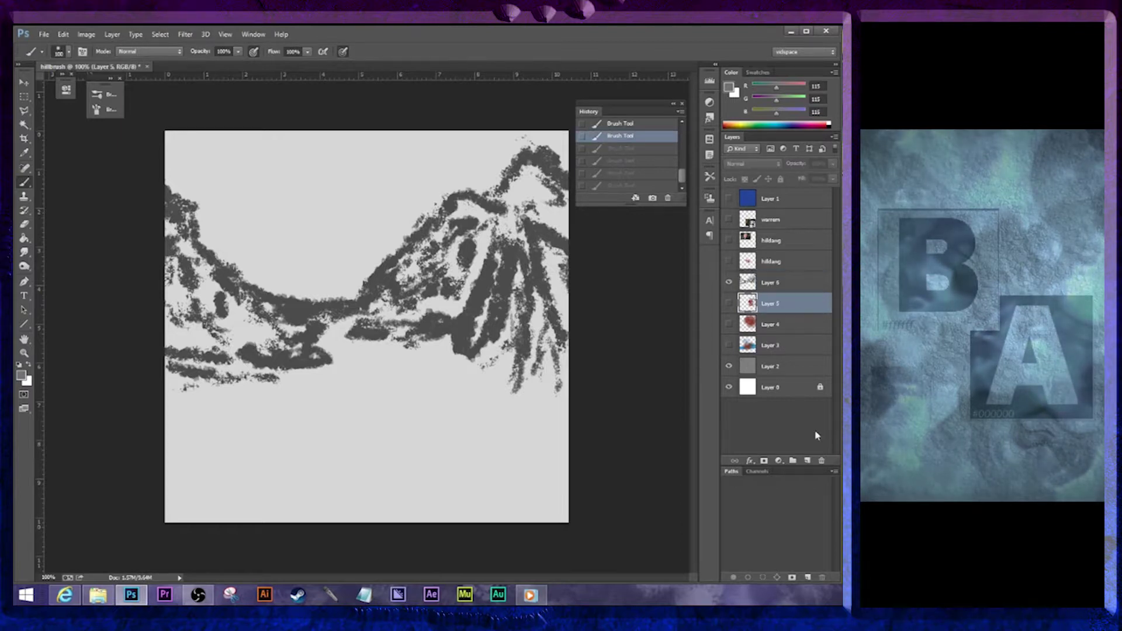
pyautogui.click(807, 461)
pyautogui.moveTo(320, 167); pyautogui.dragTo(366, 214)
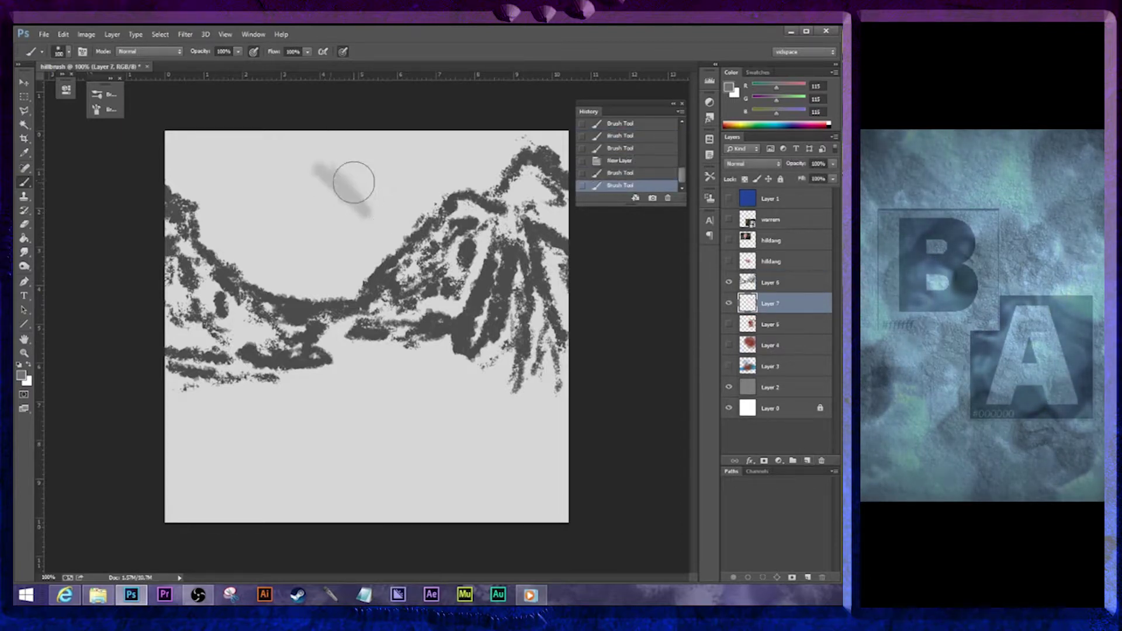
pyautogui.hotkey('ctrl', 'z')
pyautogui.moveTo(520, 233)
pyautogui.mouseDown()
pyautogui.moveTo(543, 339)
pyautogui.moveTo(497, 369)
pyautogui.moveTo(435, 260)
pyautogui.moveTo(424, 296)
pyautogui.mouseUp()
pyautogui.moveTo(459, 292)
pyautogui.mouseDown()
pyautogui.moveTo(471, 235)
pyautogui.moveTo(388, 295)
pyautogui.moveTo(423, 248)
pyautogui.moveTo(507, 230)
pyautogui.moveTo(541, 196)
pyautogui.moveTo(515, 208)
pyautogui.mouseUp()
pyautogui.moveTo(176, 239)
pyautogui.mouseDown()
pyautogui.moveTo(201, 292)
pyautogui.moveTo(307, 323)
pyautogui.moveTo(234, 318)
pyautogui.moveTo(175, 356)
pyautogui.moveTo(263, 351)
pyautogui.moveTo(180, 230)
pyautogui.moveTo(304, 327)
pyautogui.moveTo(150, 333)
pyautogui.moveTo(234, 347)
pyautogui.moveTo(161, 395)
pyautogui.moveTo(150, 313)
pyautogui.moveTo(176, 245)
pyautogui.moveTo(257, 304)
pyautogui.moveTo(241, 299)
pyautogui.moveTo(234, 339)
pyautogui.moveTo(327, 333)
pyautogui.moveTo(372, 298)
pyautogui.moveTo(169, 202)
pyautogui.moveTo(184, 370)
pyautogui.moveTo(516, 358)
pyautogui.moveTo(490, 369)
pyautogui.moveTo(187, 318)
pyautogui.moveTo(215, 350)
pyautogui.moveTo(536, 292)
pyautogui.moveTo(541, 249)
pyautogui.moveTo(482, 249)
pyautogui.mouseUp()
# Set the foreground colour to white and paint small snow highlights on the mountain peaks on Layer 7
pyautogui.click(19, 364)
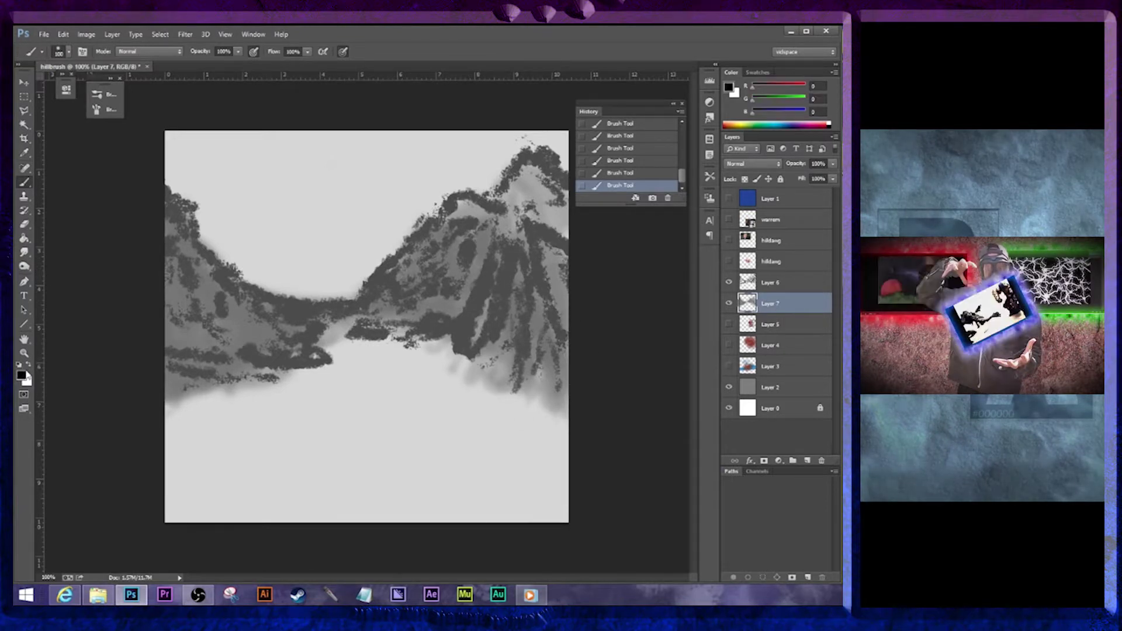
pyautogui.click(28, 364)
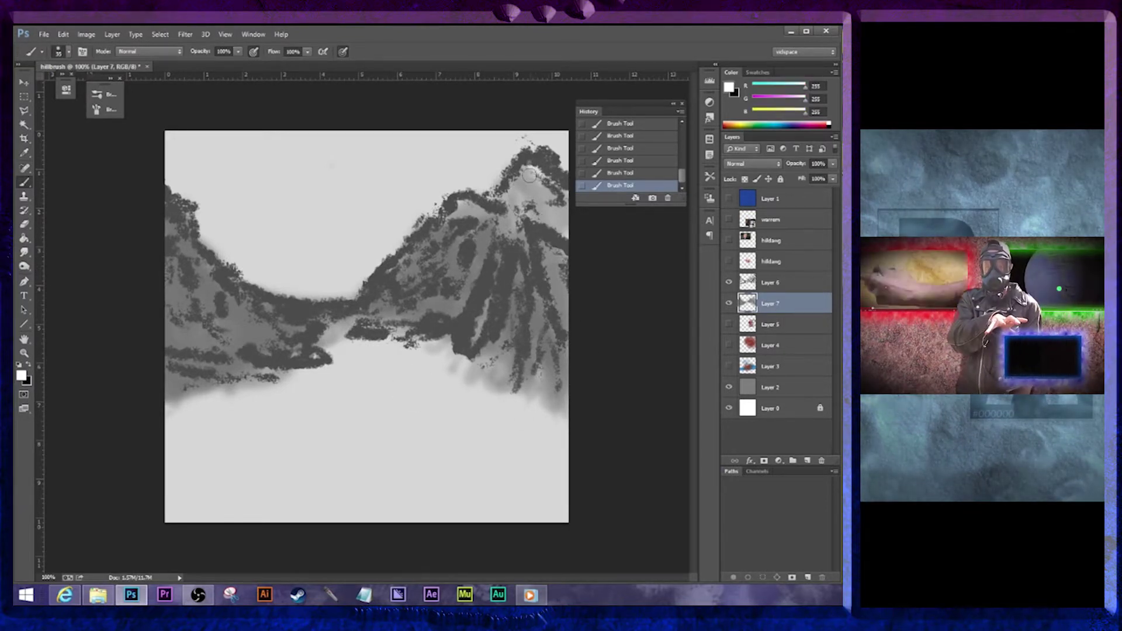
pyautogui.moveTo(531, 176); pyautogui.dragTo(539, 181)
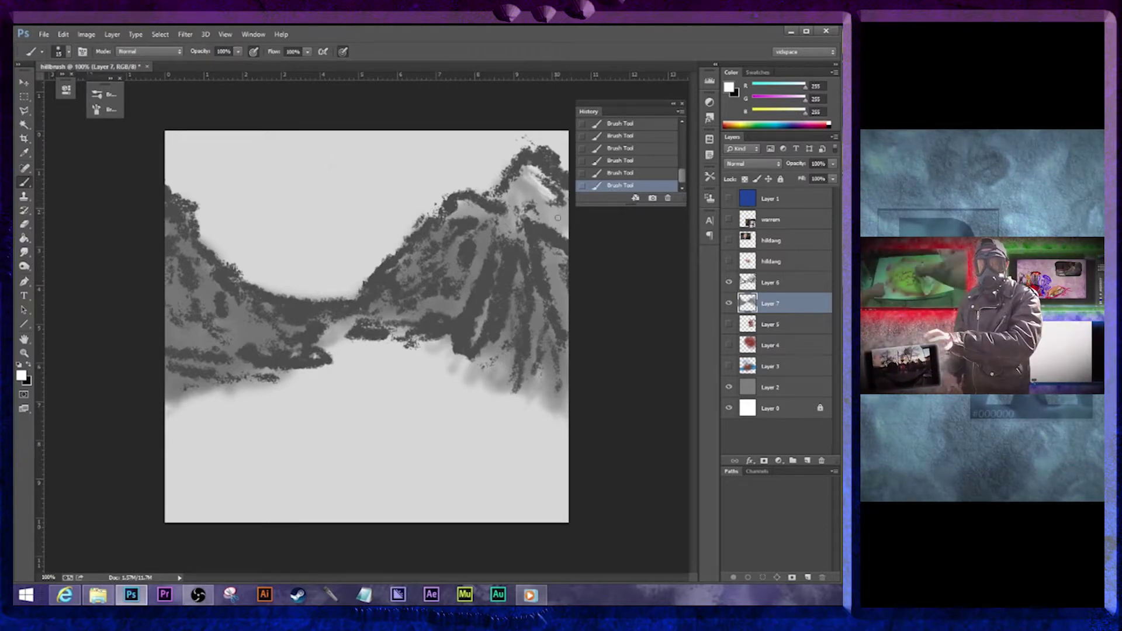
pyautogui.press(']')
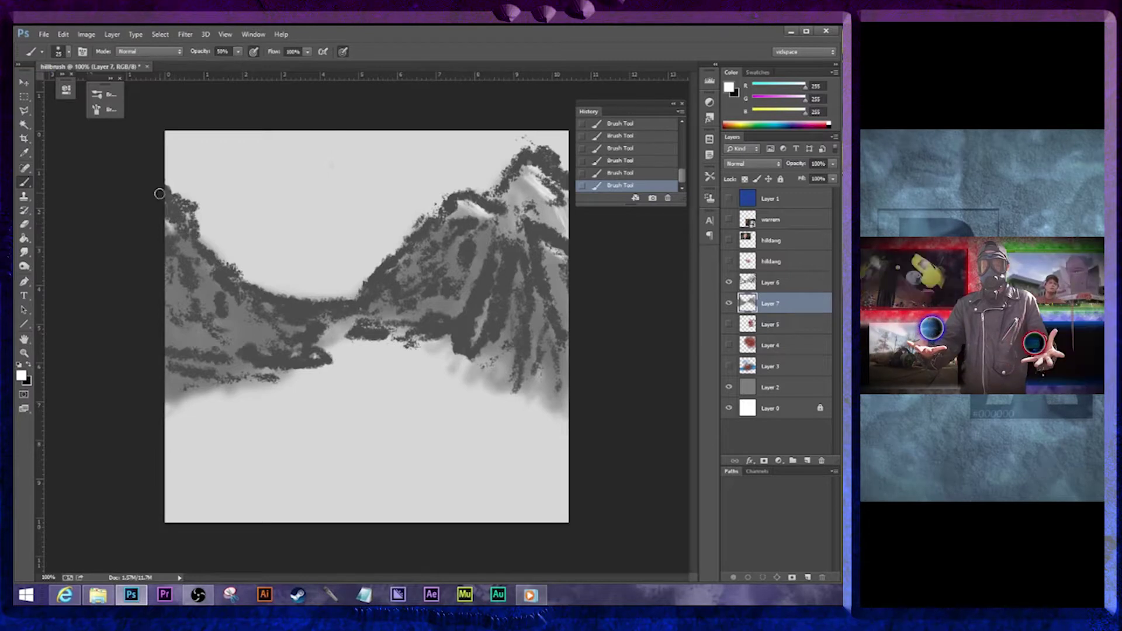
# Add a new layer directly above Layer 2, choose the Gradient tool, and set the foreground colour to teal 00678d
pyautogui.click(801, 398)
pyautogui.click(808, 462)
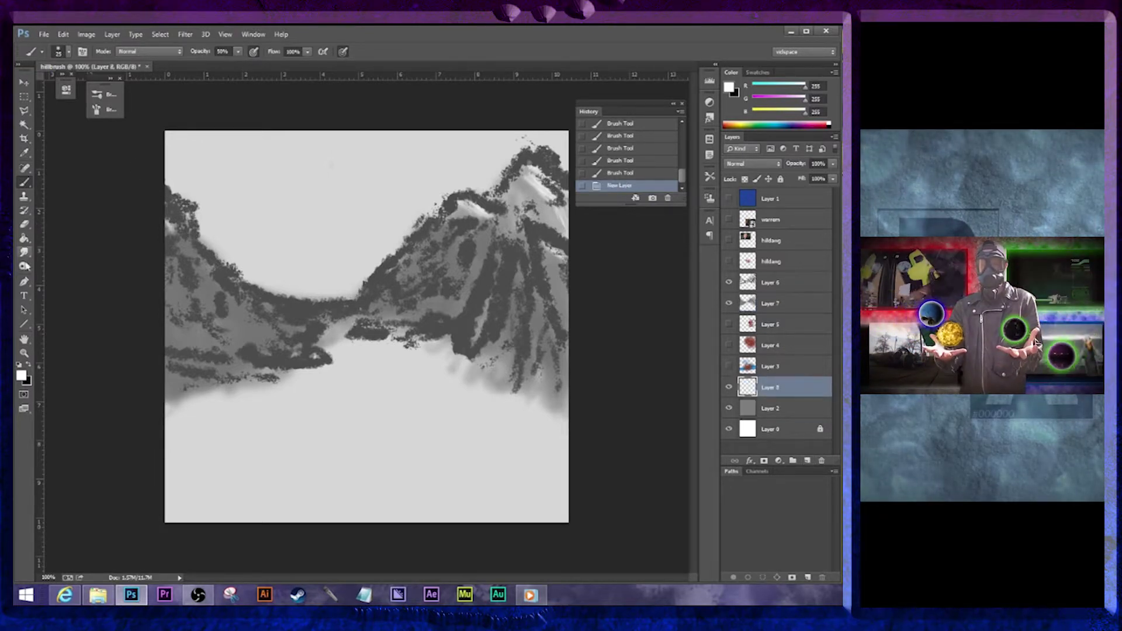
pyautogui.click(24, 239)
pyautogui.click(65, 240)
pyautogui.click(21, 376)
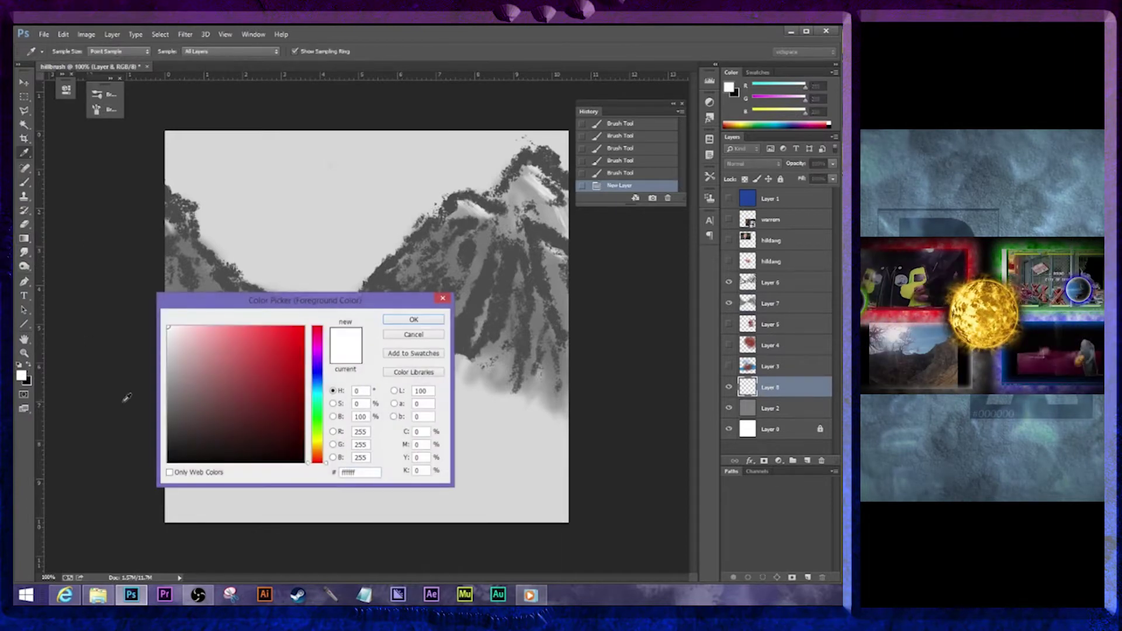
pyautogui.click(317, 389)
pyautogui.moveTo(267, 381); pyautogui.dragTo(308, 388)
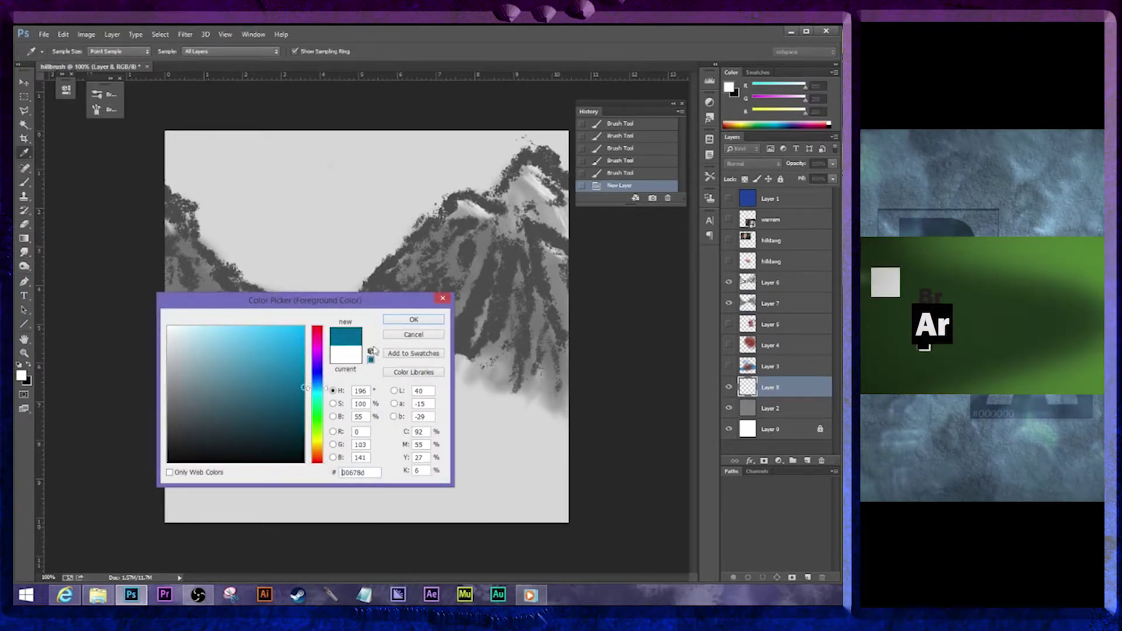
pyautogui.click(414, 319)
# Redraw the linear gradient on Layer 8 until the sky fades vertically from black at the top to teal behind the mountains
pyautogui.moveTo(304, 275); pyautogui.dragTo(309, 375)
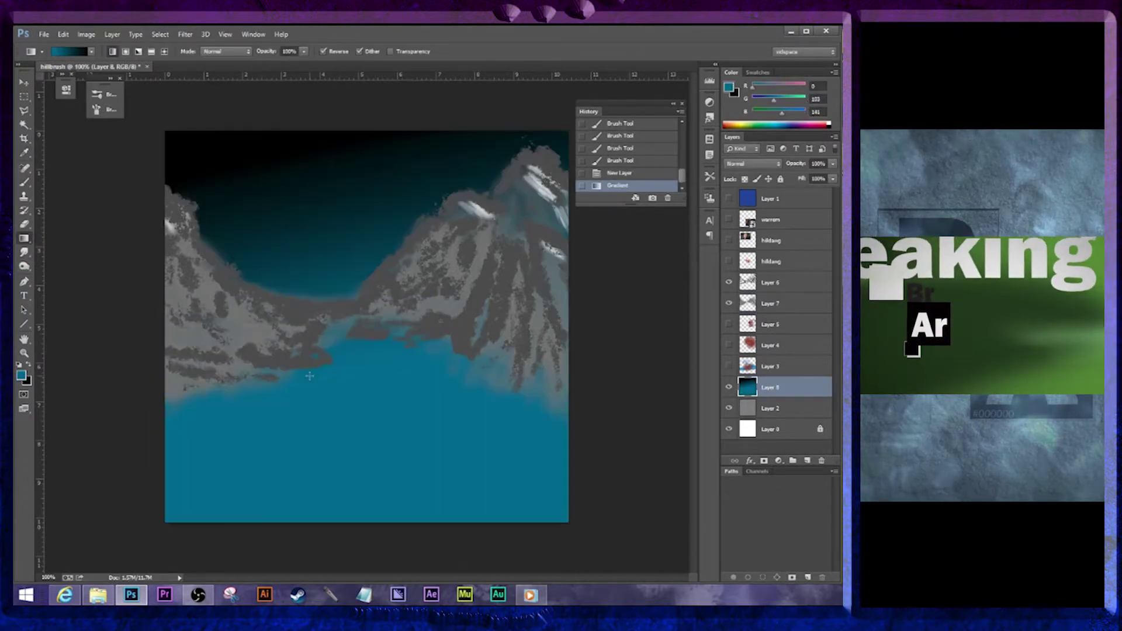
pyautogui.moveTo(273, 226); pyautogui.dragTo(322, 320)
pyautogui.moveTo(294, 234); pyautogui.dragTo(525, 384)
pyautogui.moveTo(230, 177); pyautogui.dragTo(397, 336)
pyautogui.moveTo(320, 271); pyautogui.dragTo(277, 122)
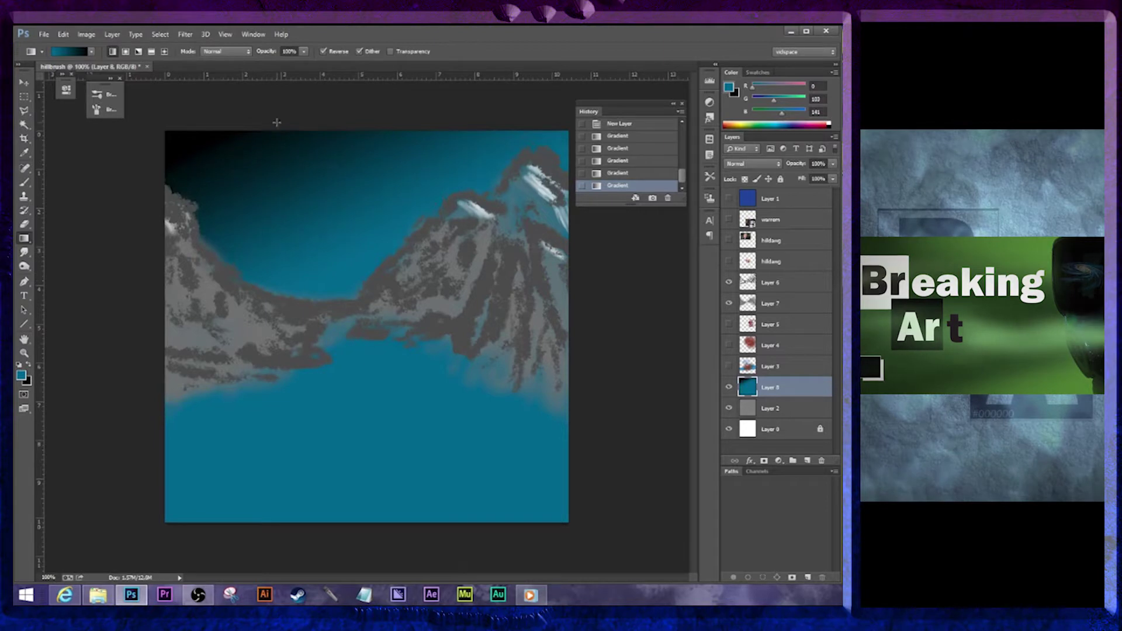
pyautogui.moveTo(363, 267); pyautogui.dragTo(361, 266)
pyautogui.moveTo(276, 136); pyautogui.dragTo(313, 257)
pyautogui.moveTo(293, 104); pyautogui.dragTo(310, 290)
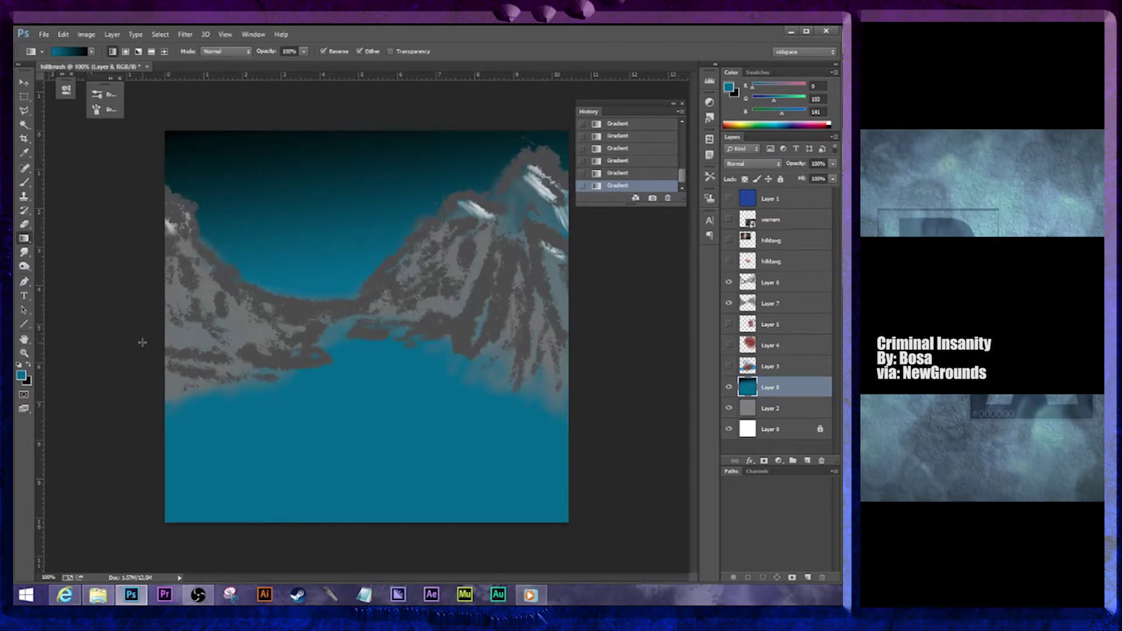
# Add a new empty layer above the mountain outlines on Layer 6
pyautogui.click(788, 310)
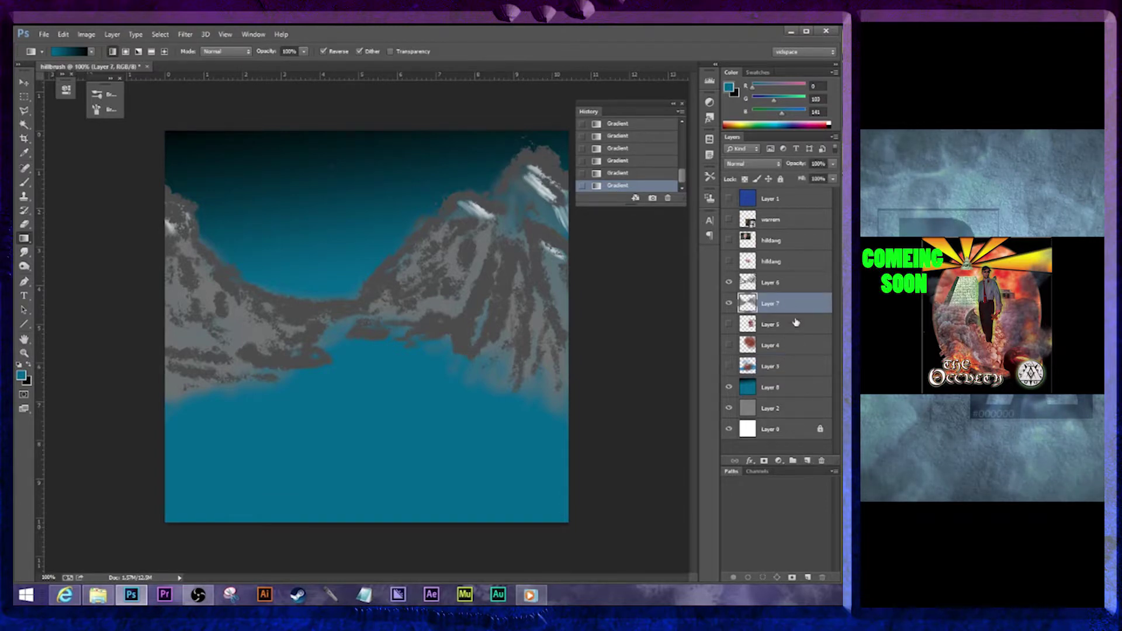
pyautogui.click(794, 283)
pyautogui.click(808, 461)
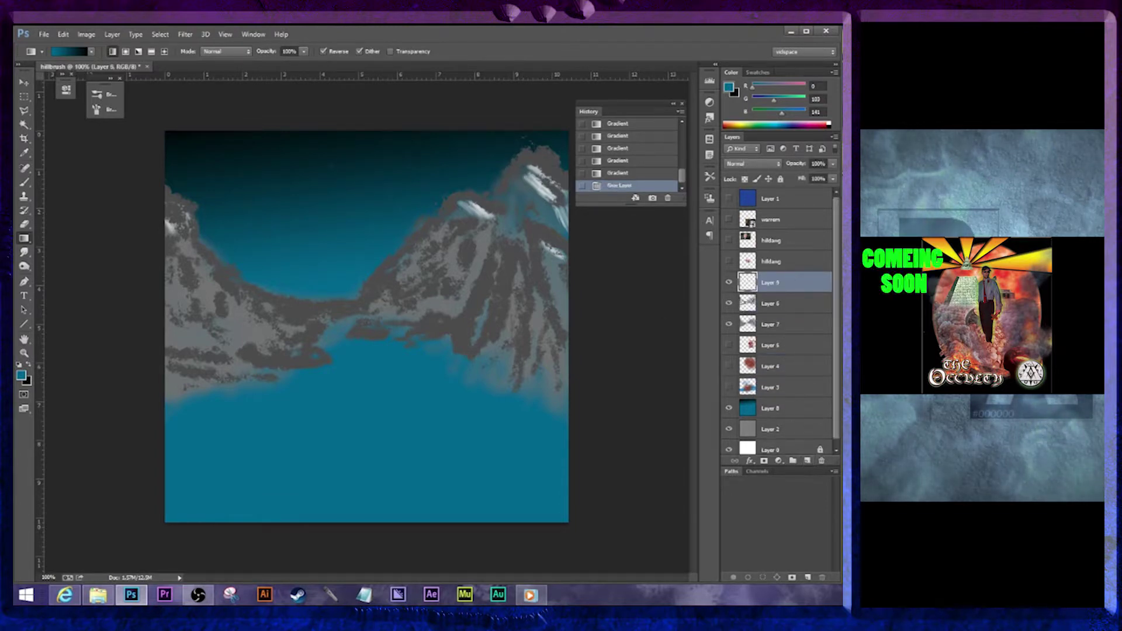
# Try a faint black gradient at 10% opacity on Layer 9, undo it, and switch to the Brush tool
pyautogui.click(29, 366)
pyautogui.press('1')
pyautogui.press(']')
pyautogui.press(']')
pyautogui.press(']')
pyautogui.press(']')
pyautogui.press(']')
pyautogui.press(']')
pyautogui.press(']')
pyautogui.moveTo(455, 227); pyautogui.dragTo(447, 236)
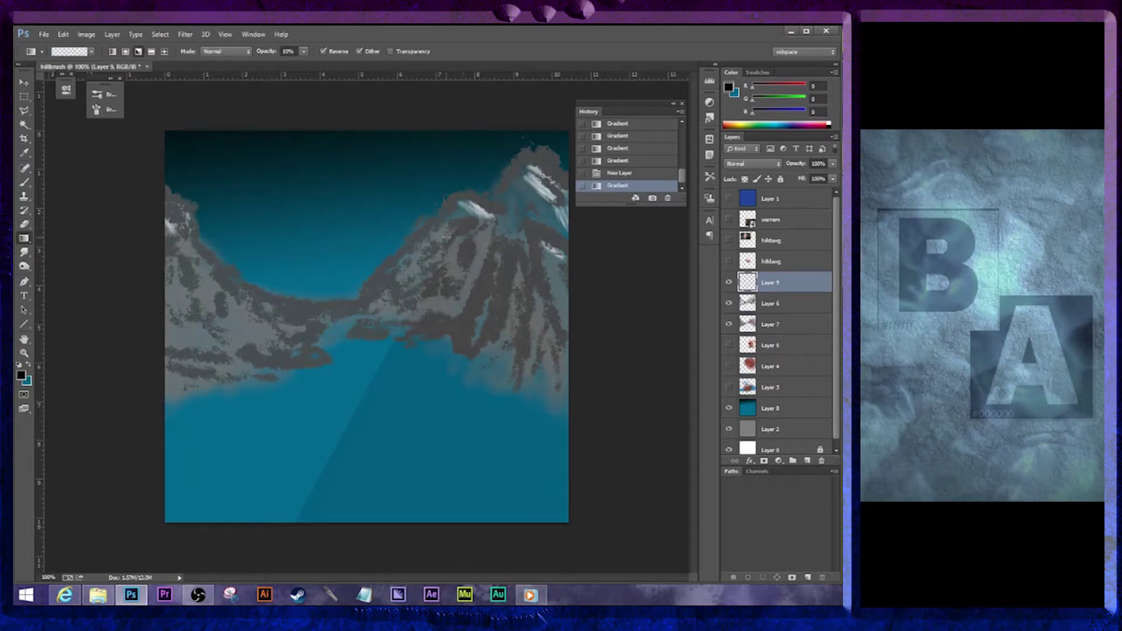
pyautogui.hotkey('ctrl', 'z')
pyautogui.press('b')
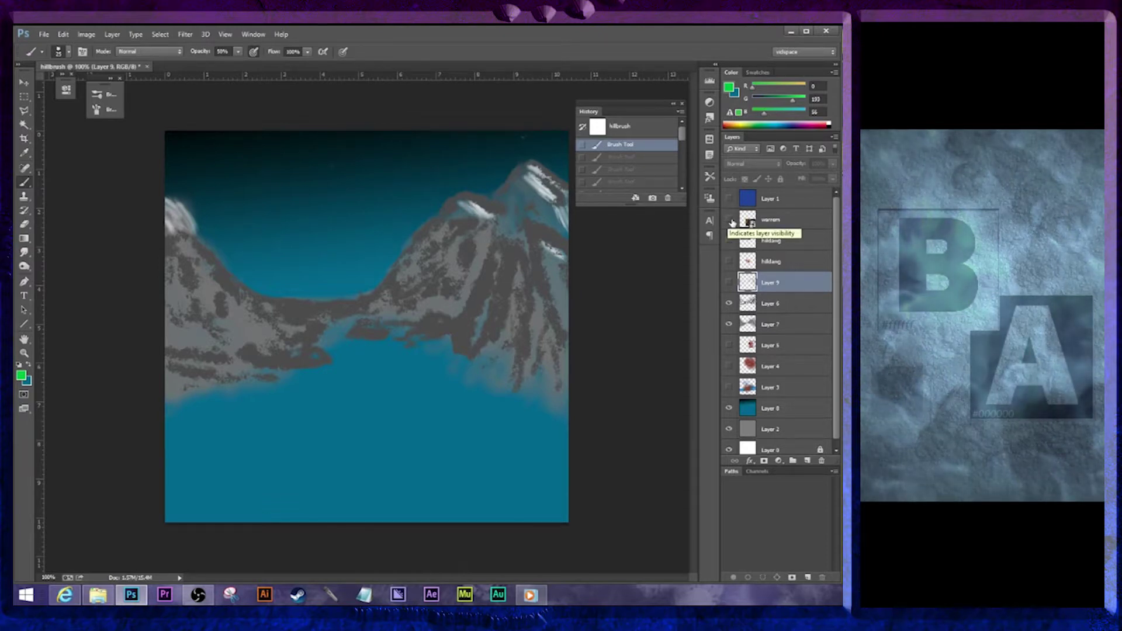
# Show the warren photo layer and move the photo up toward the middle of the canvas
pyautogui.click(732, 221)
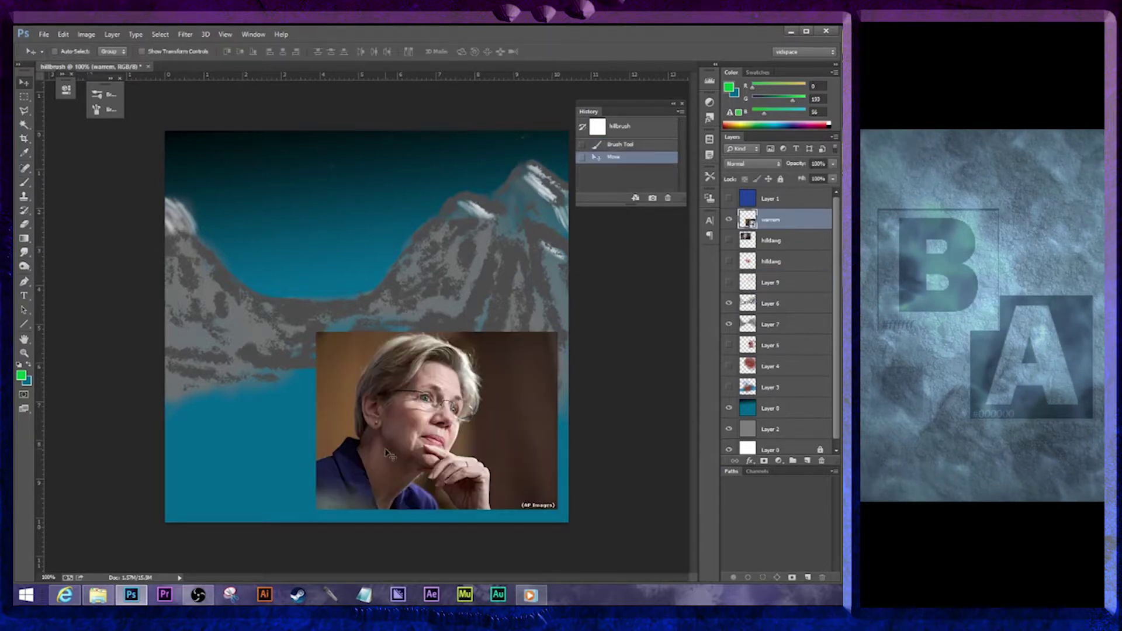
pyautogui.moveTo(422, 428); pyautogui.dragTo(340, 389)
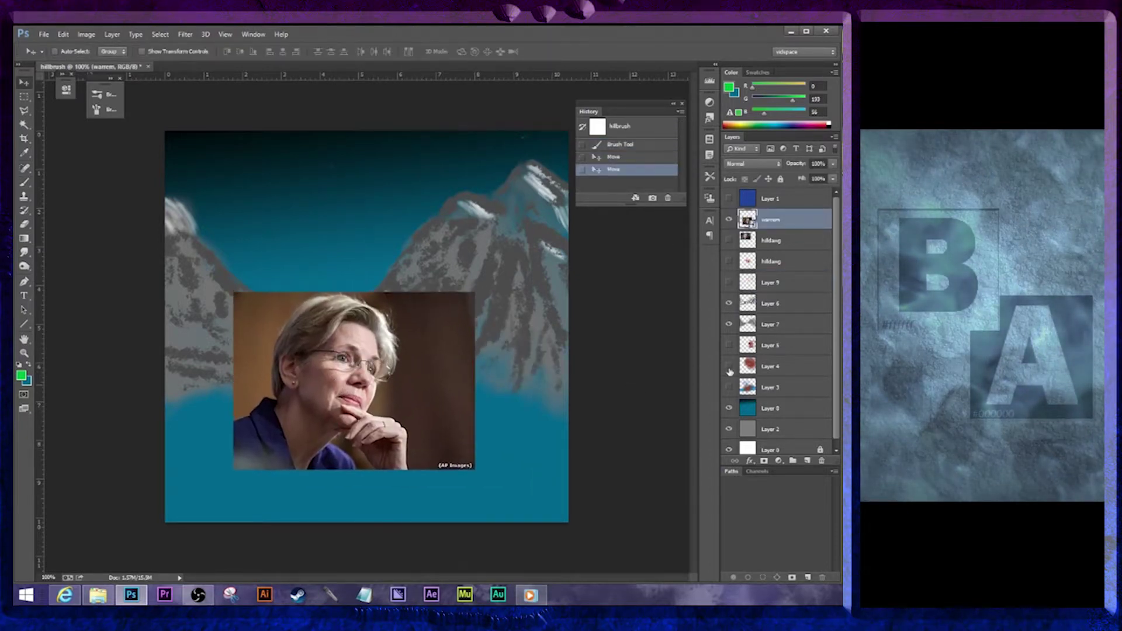
# Rasterize the warren photo layer, then free-transform it, tilting the photo steeply clockwise and shifting it upward
pyautogui.rightClick(800, 221)
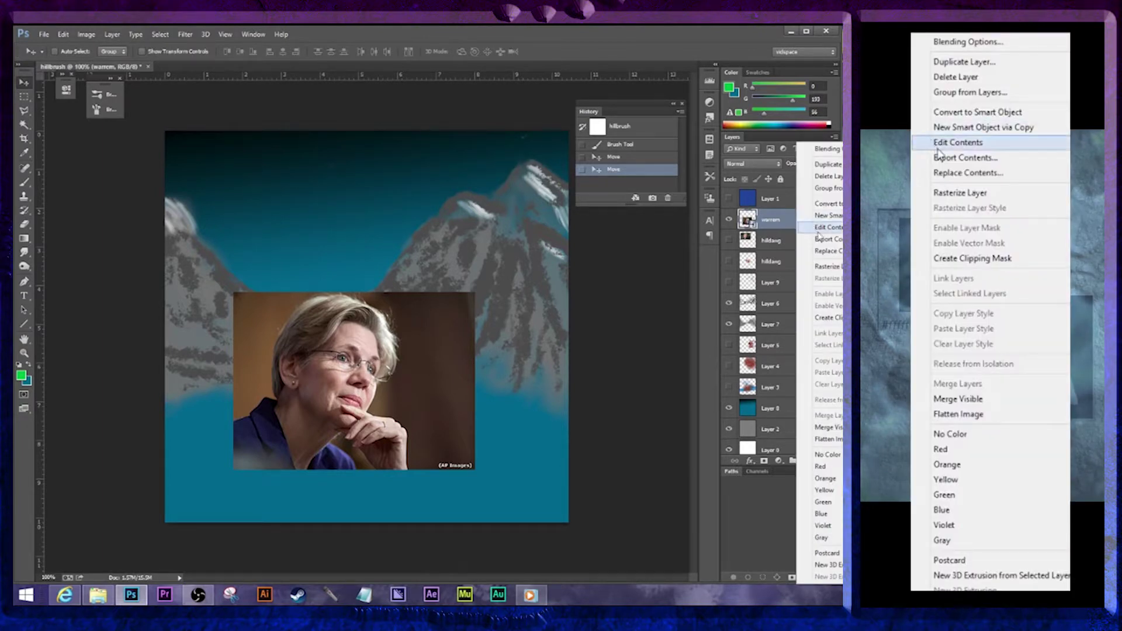
pyautogui.click(840, 267)
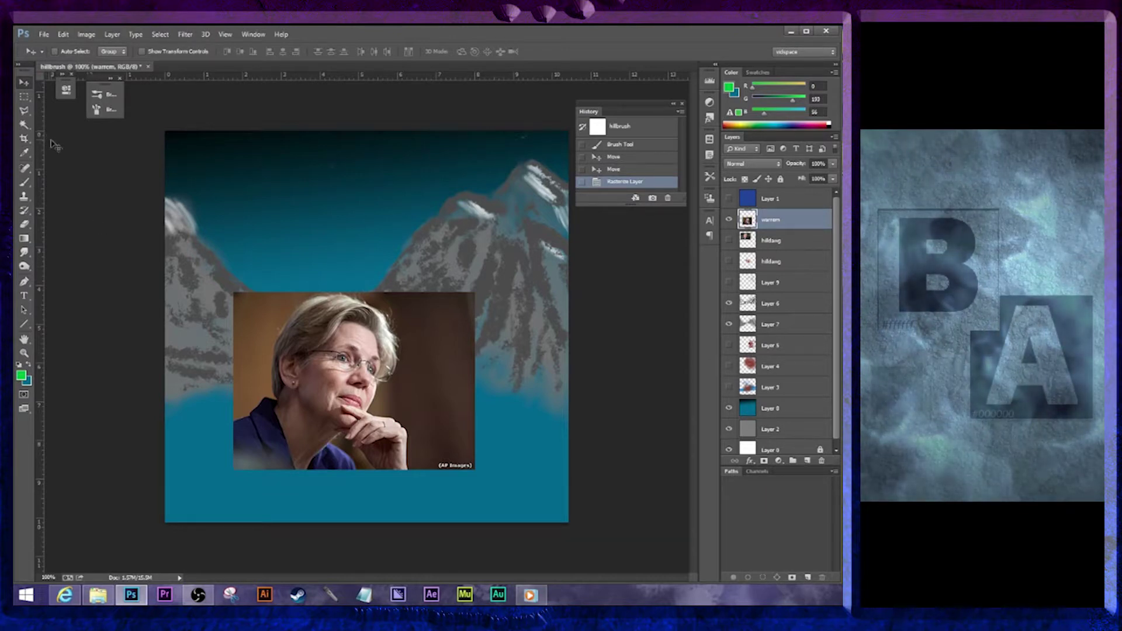
pyautogui.hotkey('ctrl', 't')
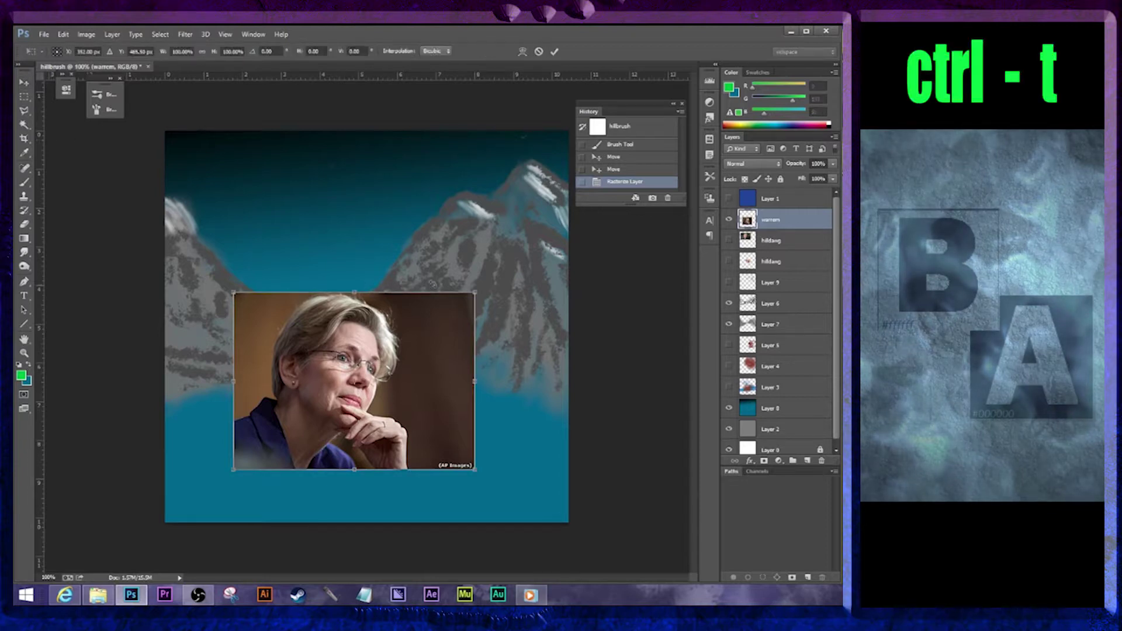
pyautogui.moveTo(501, 262); pyautogui.dragTo(473, 357)
pyautogui.moveTo(425, 398); pyautogui.dragTo(450, 353)
pyautogui.press('Return')
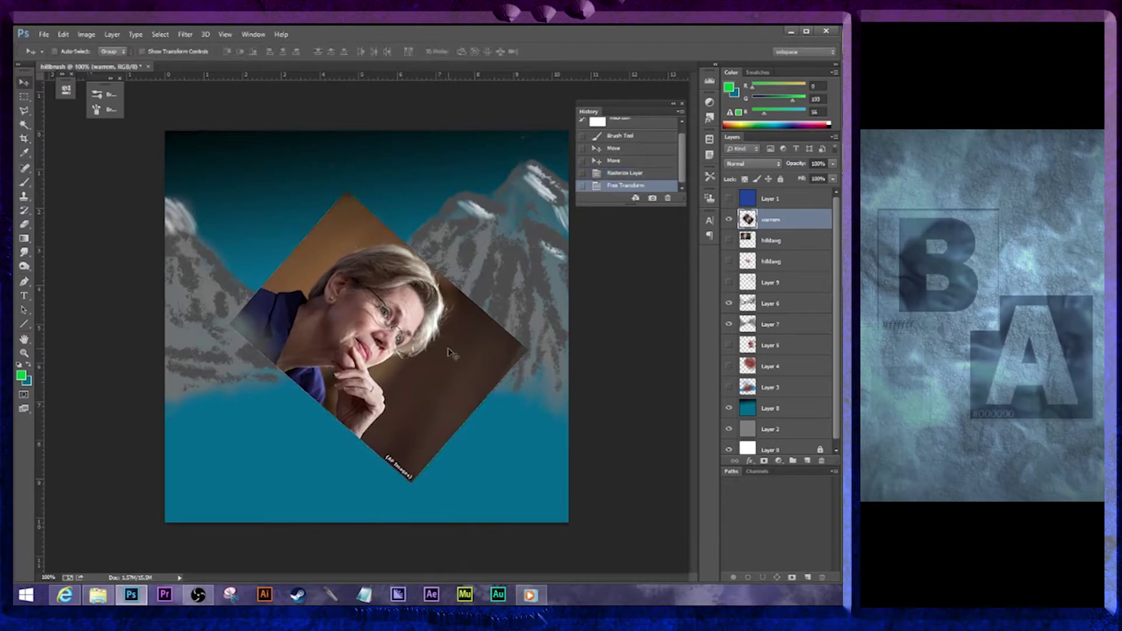
# Enlarge the eraser and erase the photo's background, hand and shoulders, leaving only the head
pyautogui.click(24, 225)
pyautogui.moveTo(485, 310)
pyautogui.mouseDown()
pyautogui.moveTo(471, 393)
pyautogui.moveTo(475, 349)
pyautogui.moveTo(501, 394)
pyautogui.mouseUp()
pyautogui.press(']')
pyautogui.press(']')
pyautogui.press(']')
pyautogui.press(']')
pyautogui.press(']')
pyautogui.press(']')
pyautogui.moveTo(484, 309)
pyautogui.mouseDown()
pyautogui.moveTo(472, 353)
pyautogui.moveTo(396, 430)
pyautogui.moveTo(363, 401)
pyautogui.moveTo(296, 388)
pyautogui.moveTo(393, 399)
pyautogui.moveTo(461, 316)
pyautogui.moveTo(450, 248)
pyautogui.moveTo(339, 226)
pyautogui.moveTo(293, 272)
pyautogui.moveTo(434, 242)
pyautogui.moveTo(416, 384)
pyautogui.moveTo(441, 368)
pyautogui.moveTo(308, 370)
pyautogui.moveTo(293, 283)
pyautogui.moveTo(286, 384)
pyautogui.moveTo(263, 376)
pyautogui.mouseUp()
# Set the eraser to 6% hardness and 30% opacity and soften the edges around the cut-out head
pyautogui.rightClick(290, 350)
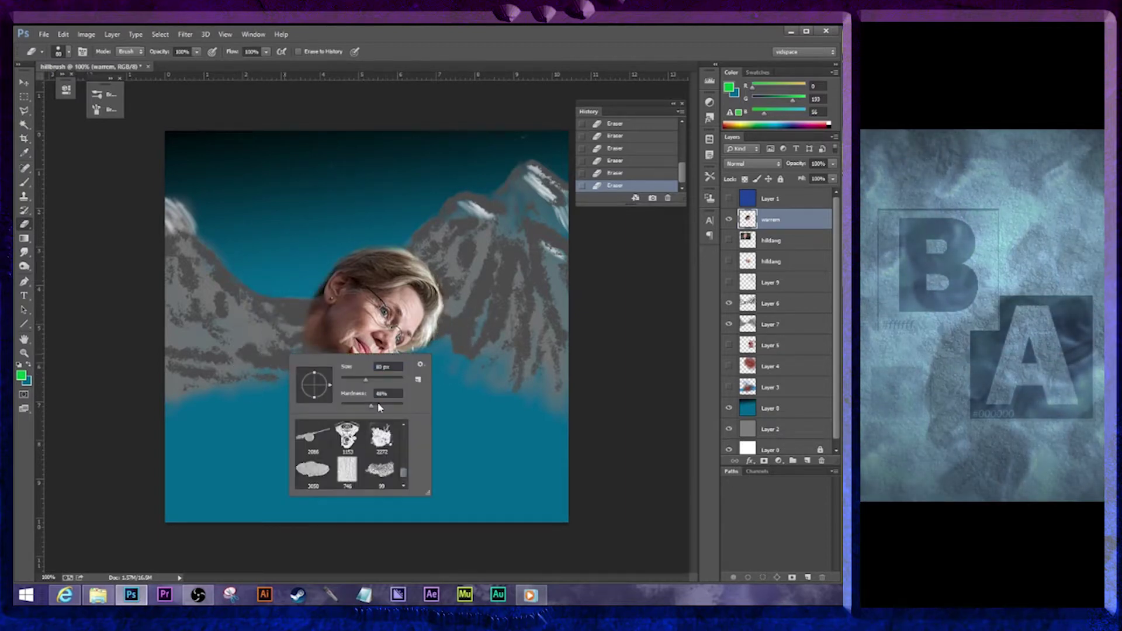
pyautogui.write('6')
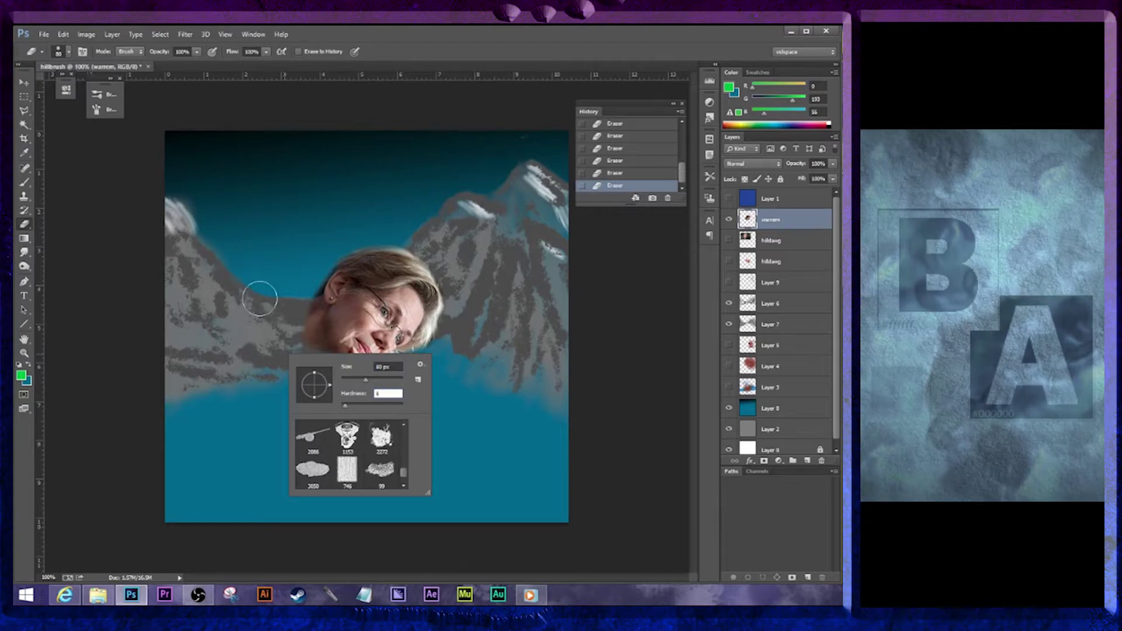
pyautogui.press('Return')
pyautogui.press('3')
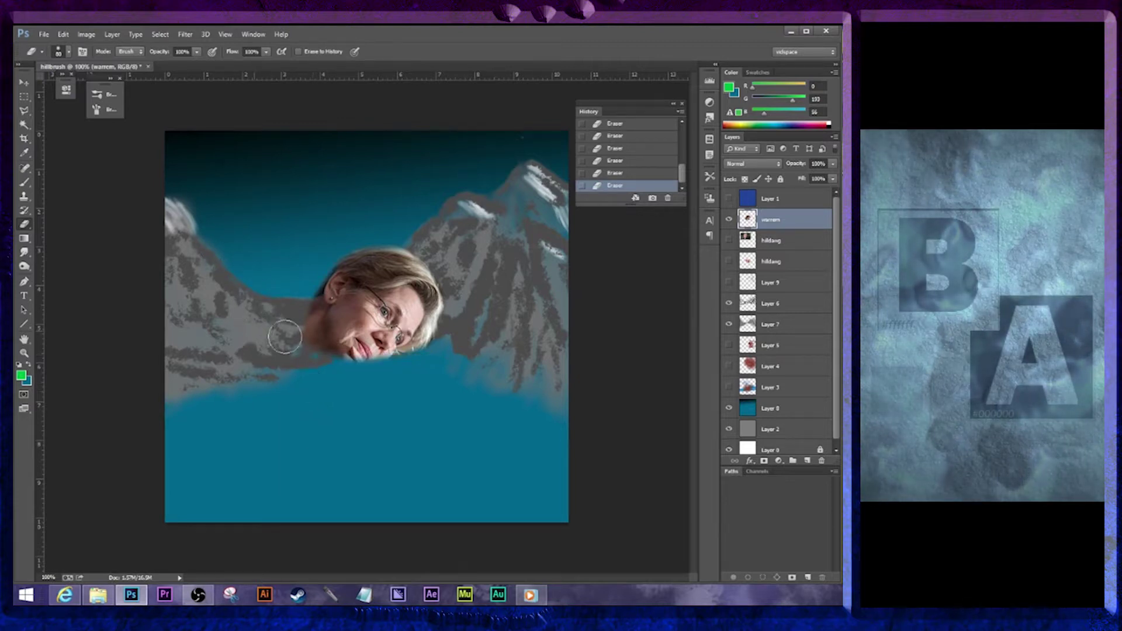
pyautogui.moveTo(286, 341); pyautogui.dragTo(303, 293)
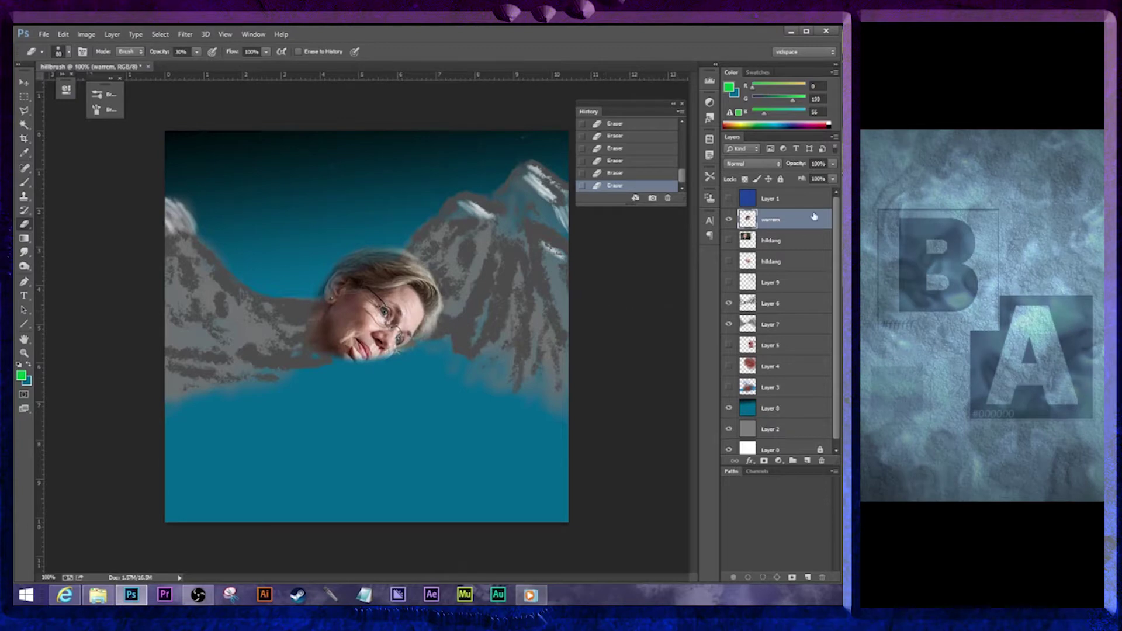
# Hide every layer except the cut-out head and define it as a brush preset named warren
pyautogui.moveTo(729, 305); pyautogui.dragTo(729, 450)
pyautogui.click(729, 451)
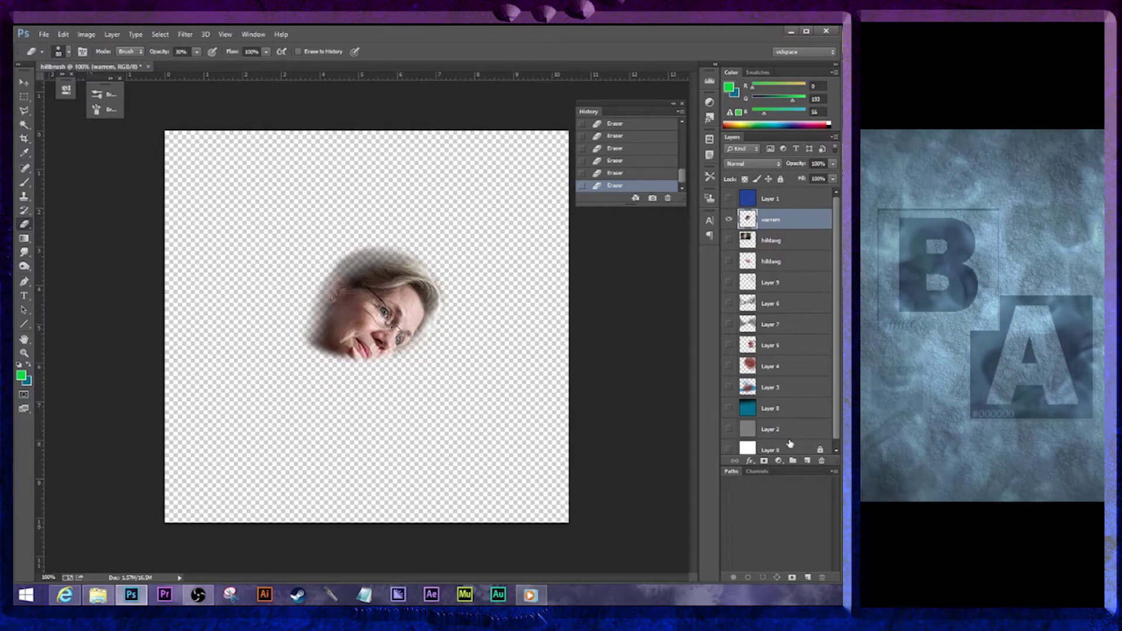
pyautogui.rightClick(786, 219)
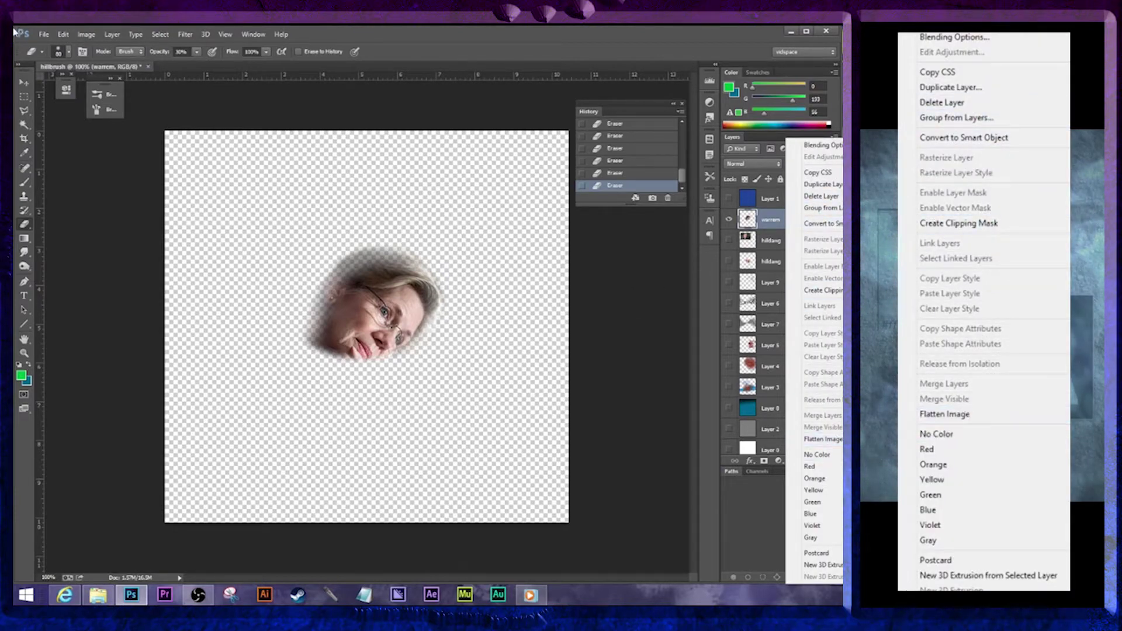
pyautogui.click(62, 35)
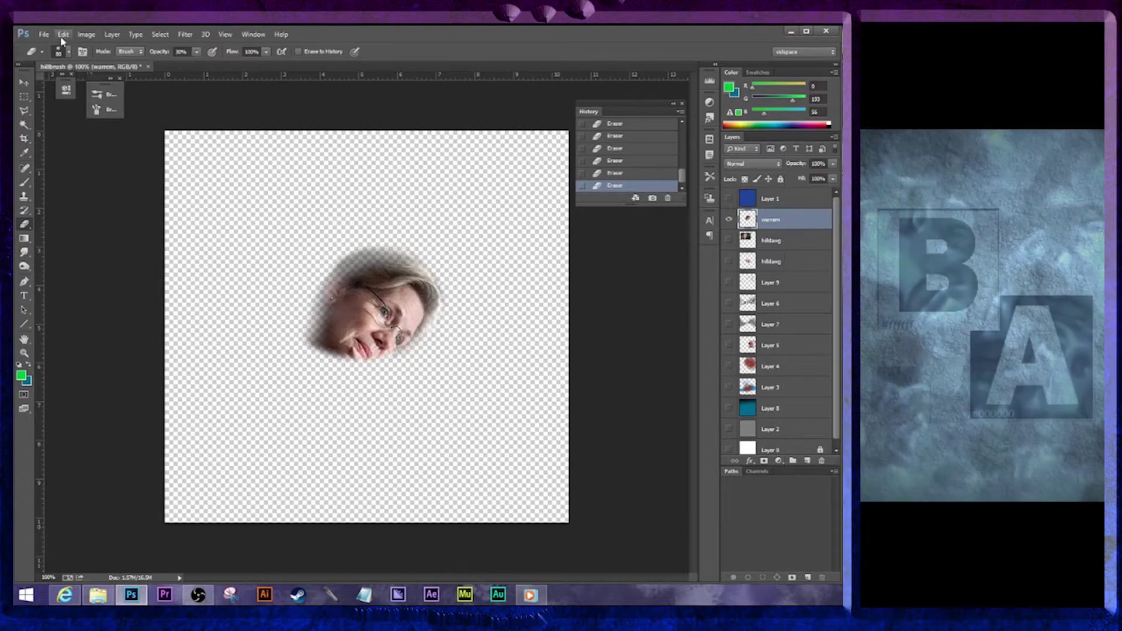
pyautogui.click(63, 34)
pyautogui.click(80, 281)
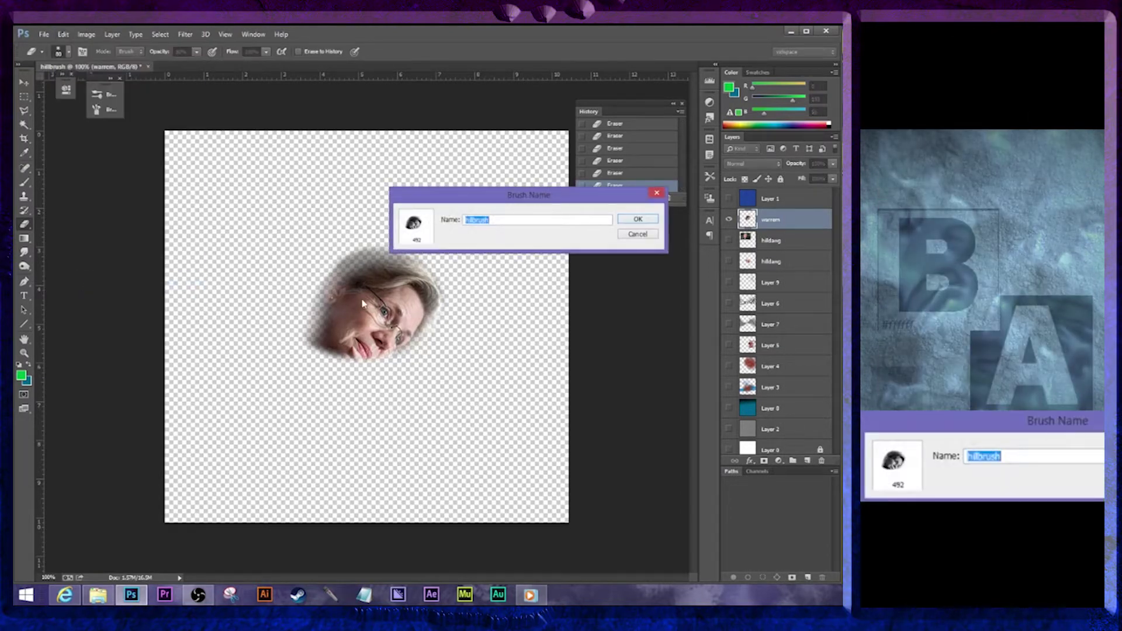
pyautogui.write('warren')
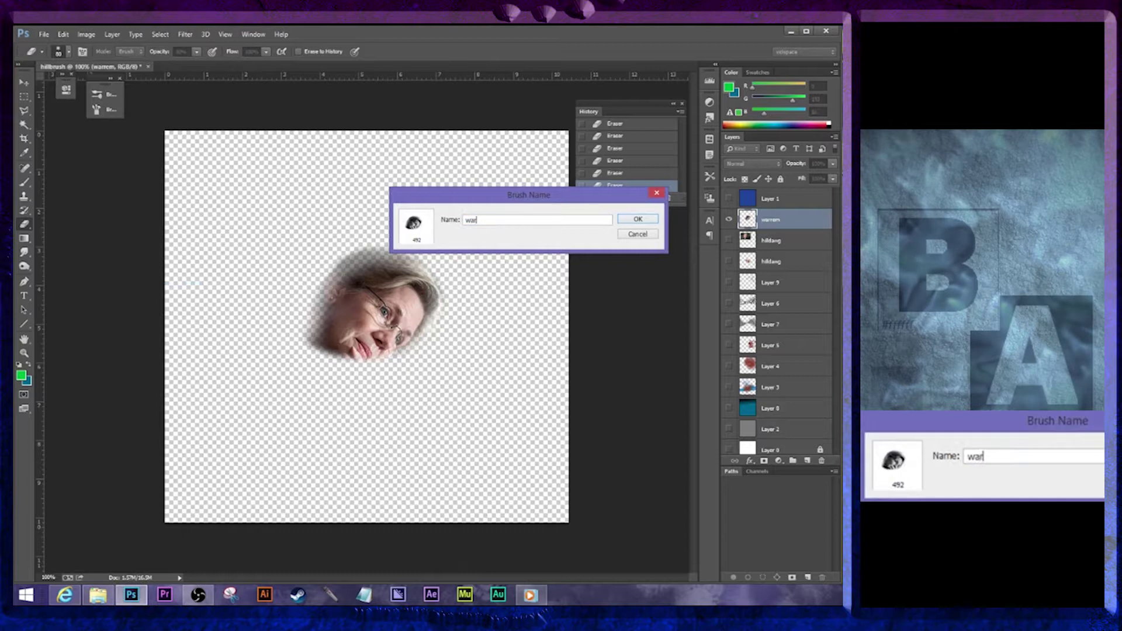
pyautogui.click(624, 221)
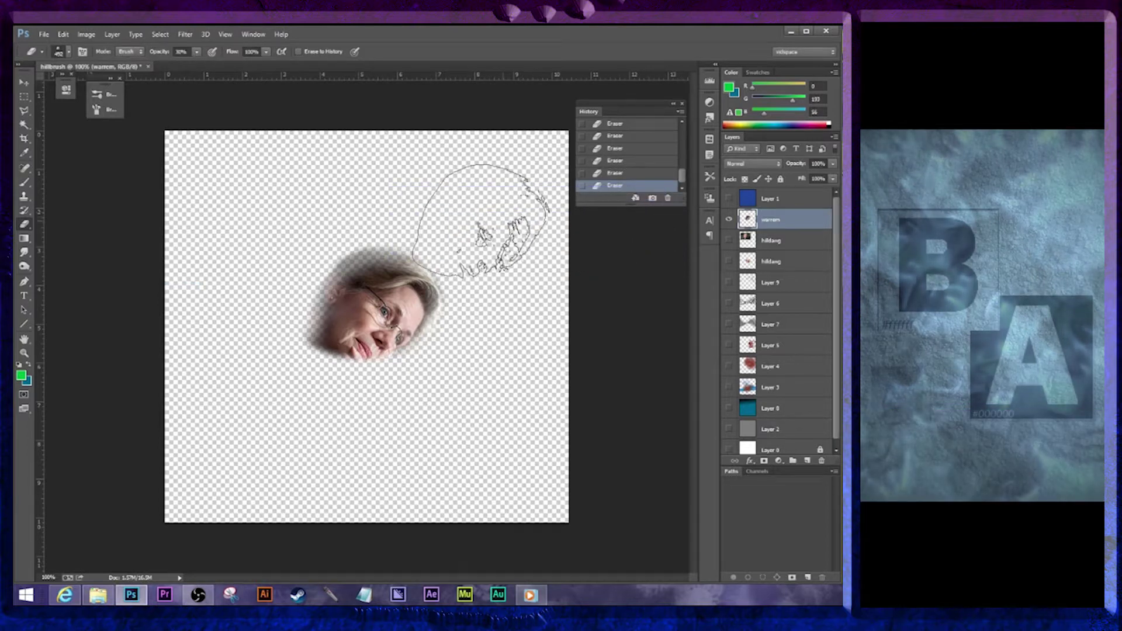
# Select the new 492 px head brush, undo a trial green stroke, and stamp the head once at 100% opacity
pyautogui.click(24, 182)
pyautogui.click(98, 94)
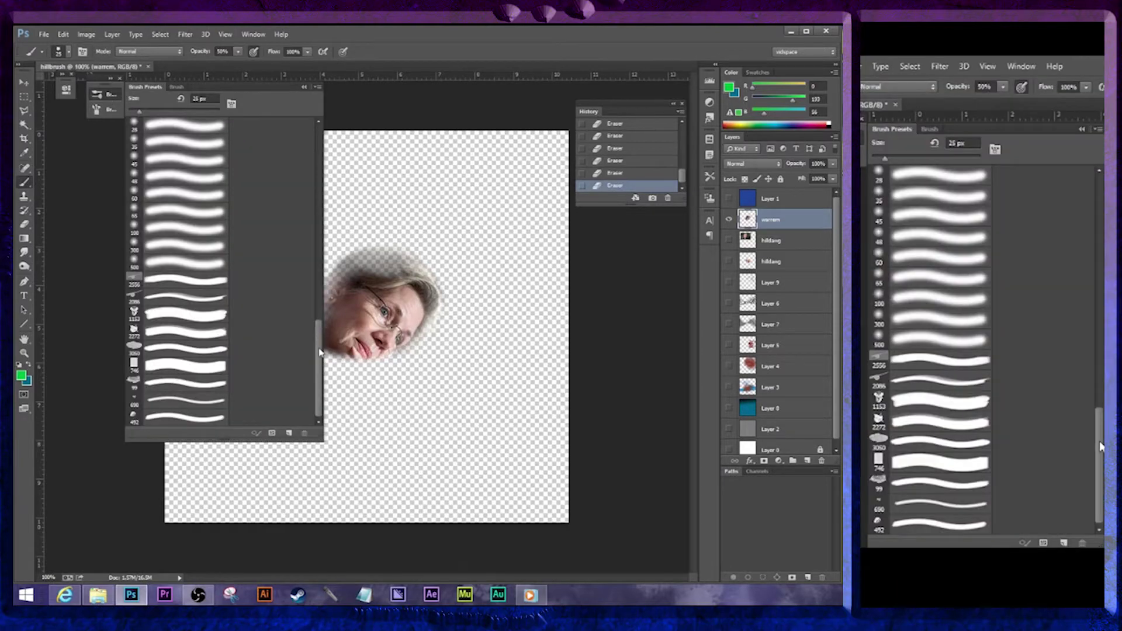
pyautogui.click(134, 417)
pyautogui.moveTo(453, 383); pyautogui.dragTo(476, 392)
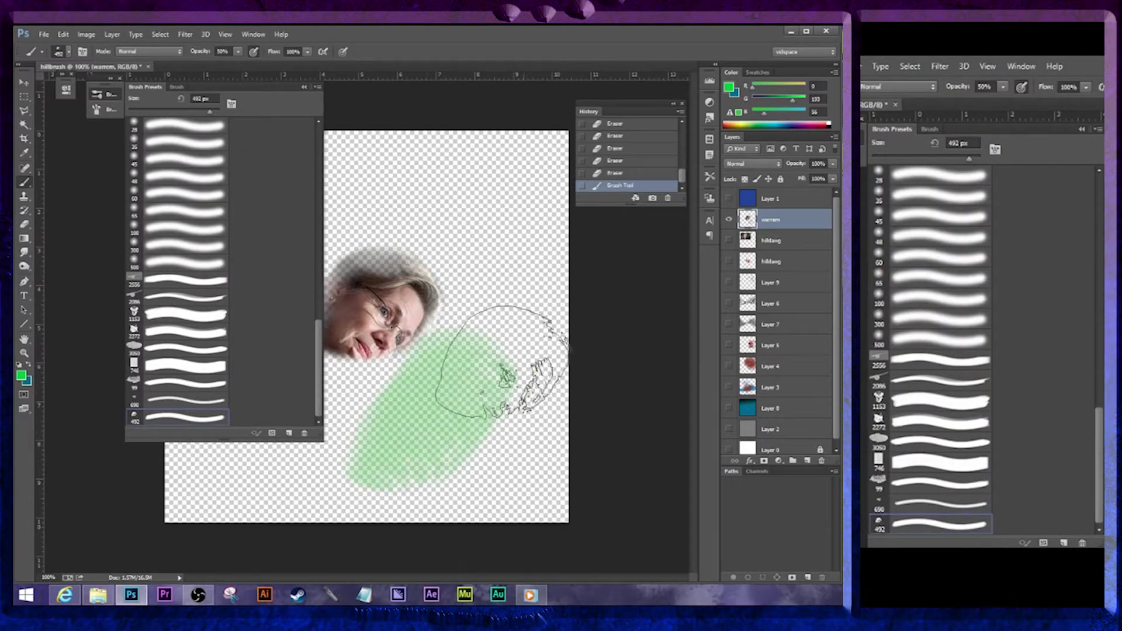
pyautogui.hotkey('ctrl', 'z')
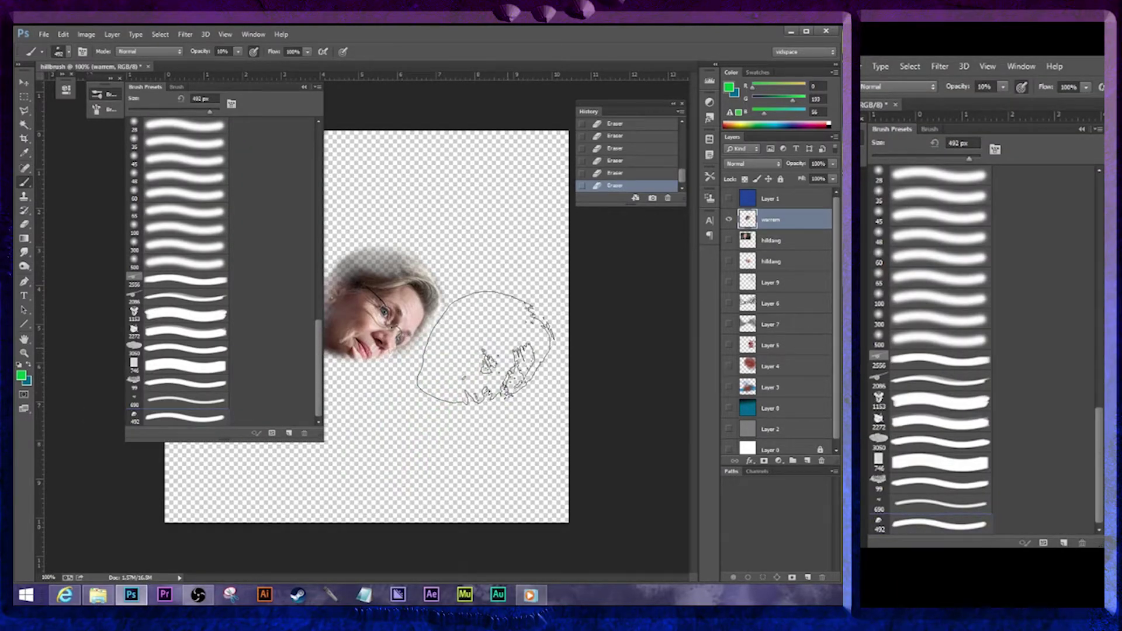
pyautogui.press('0')
pyautogui.click(454, 416)
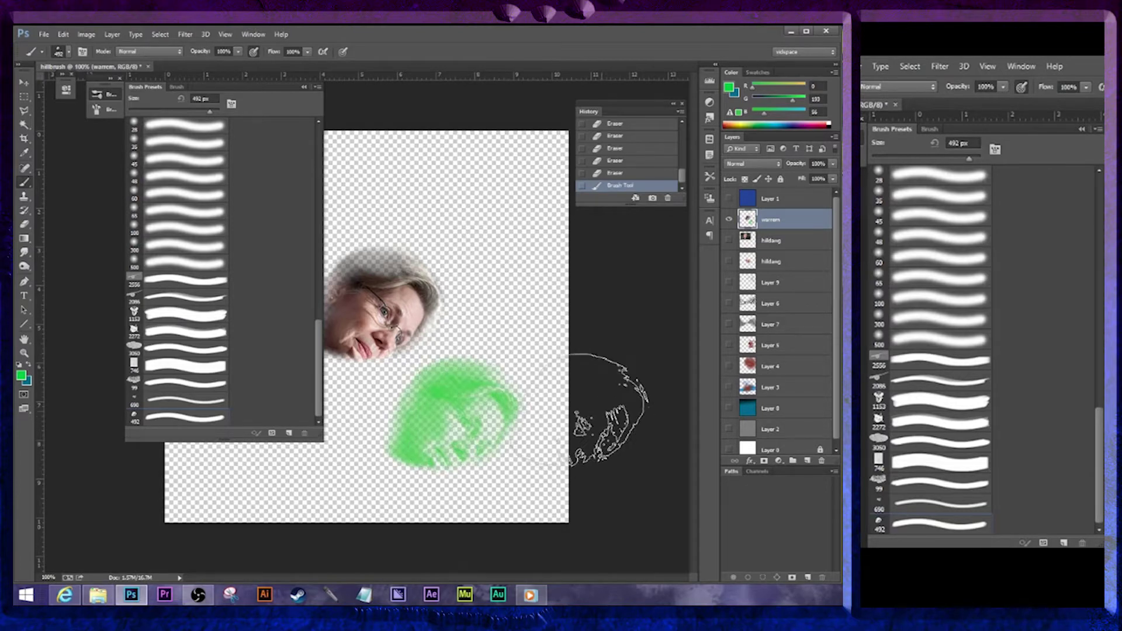
# Hide the warren layer, show Layers 6, 7, 8 and 9, and make Layer 9 the active layer
pyautogui.click(304, 87)
pyautogui.click(729, 219)
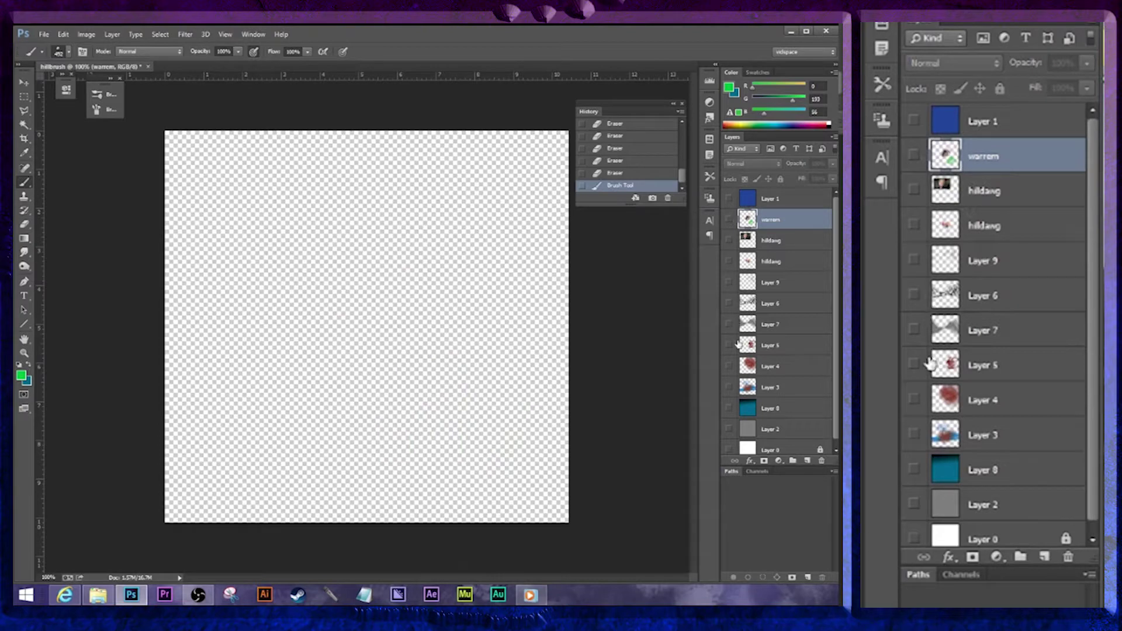
pyautogui.click(728, 408)
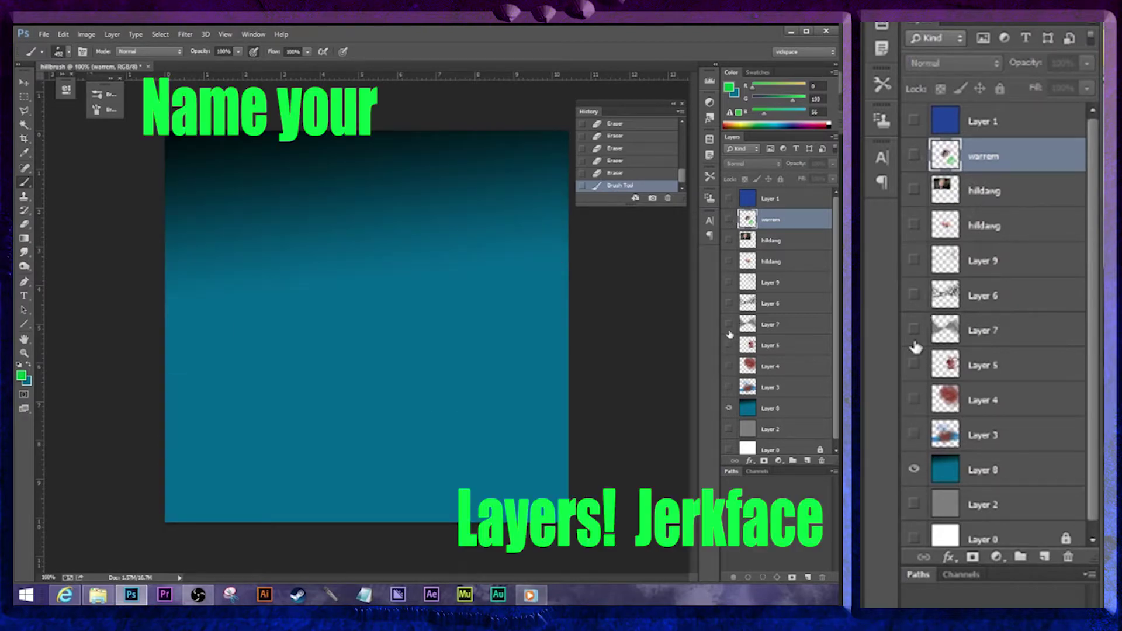
pyautogui.click(730, 331)
pyautogui.click(729, 303)
pyautogui.click(729, 282)
pyautogui.click(728, 261)
pyautogui.click(728, 261)
pyautogui.click(760, 282)
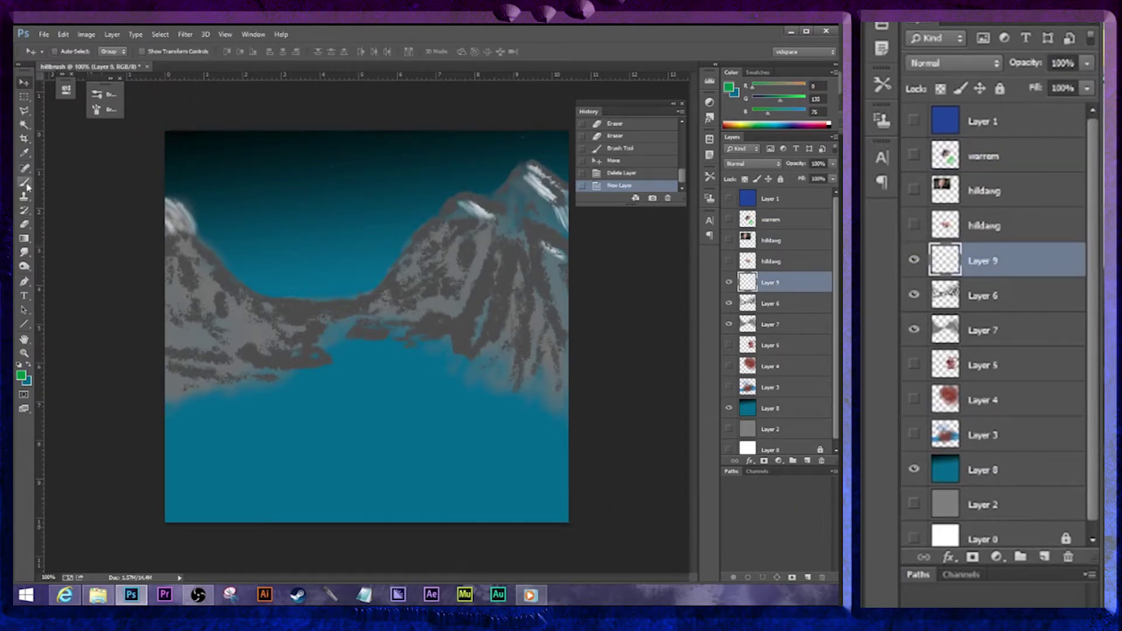
# Undo a trial green stroke on Layer 9, reduce the brush size, and dab faint green below the mountains
pyautogui.moveTo(561, 315)
pyautogui.mouseDown()
pyautogui.moveTo(526, 339)
pyautogui.moveTo(363, 363)
pyautogui.moveTo(345, 459)
pyautogui.moveTo(517, 412)
pyautogui.mouseUp()
pyautogui.hotkey('ctrl', 'z')
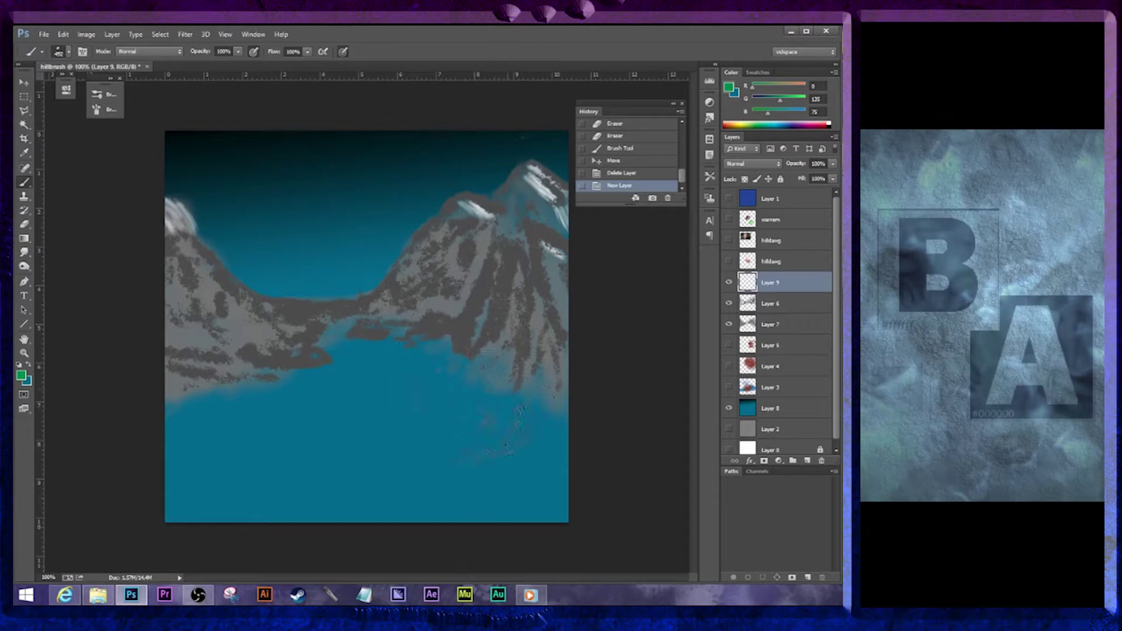
pyautogui.press('[')
pyautogui.press('[')
pyautogui.moveTo(453, 379); pyautogui.dragTo(456, 379)
# Set the brush's Angle Jitter to 16% in its Shape Dynamics settings
pyautogui.press('z')
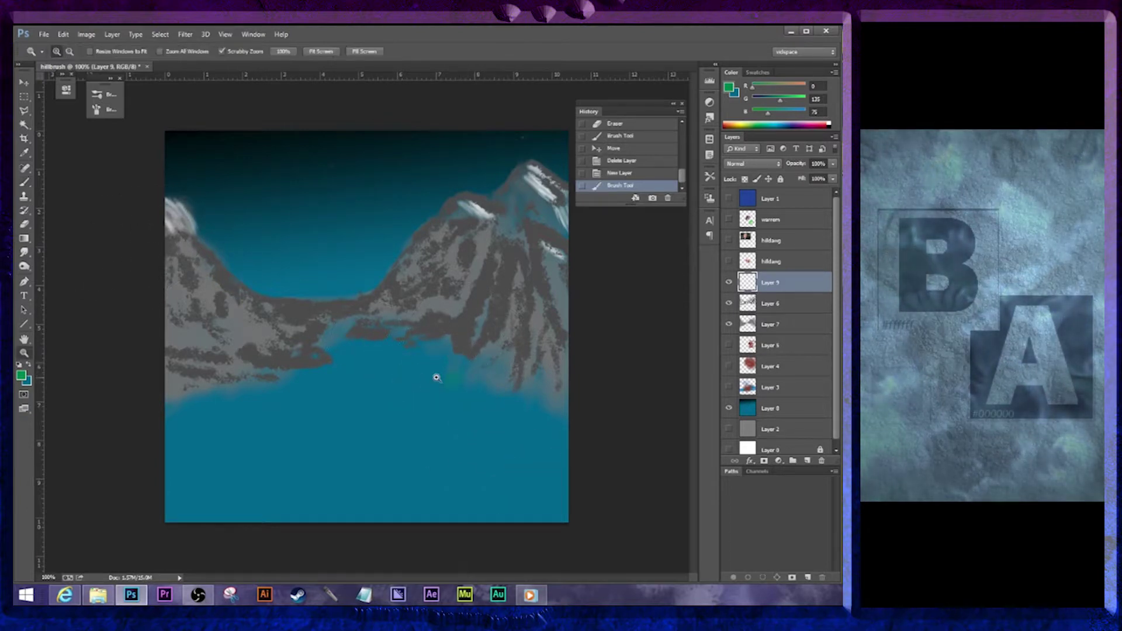
pyautogui.click(99, 109)
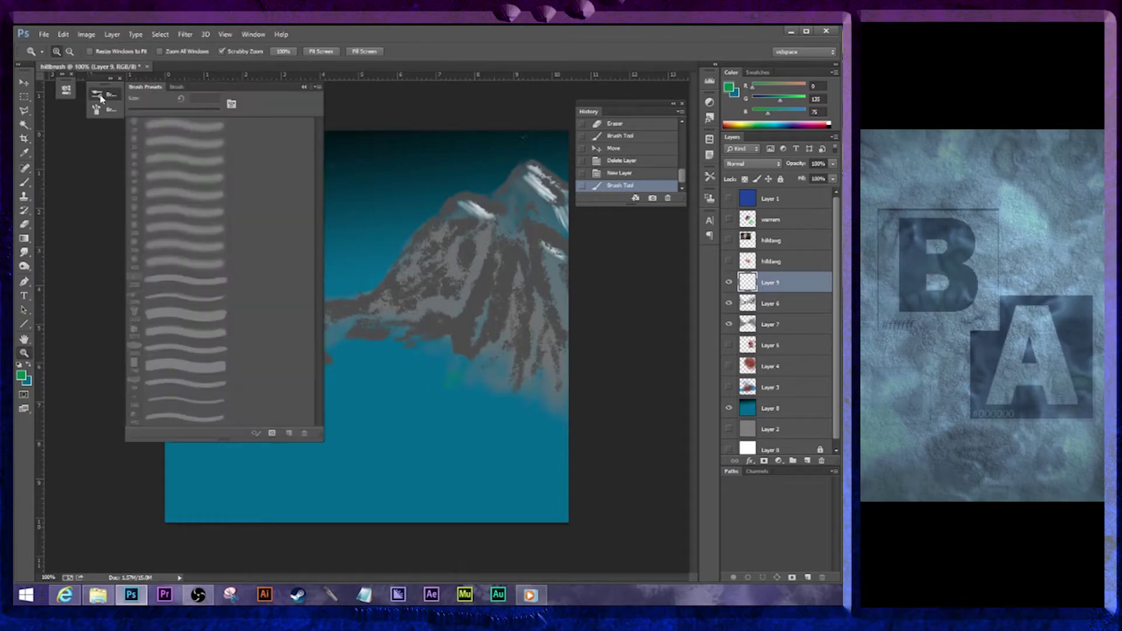
pyautogui.click(99, 94)
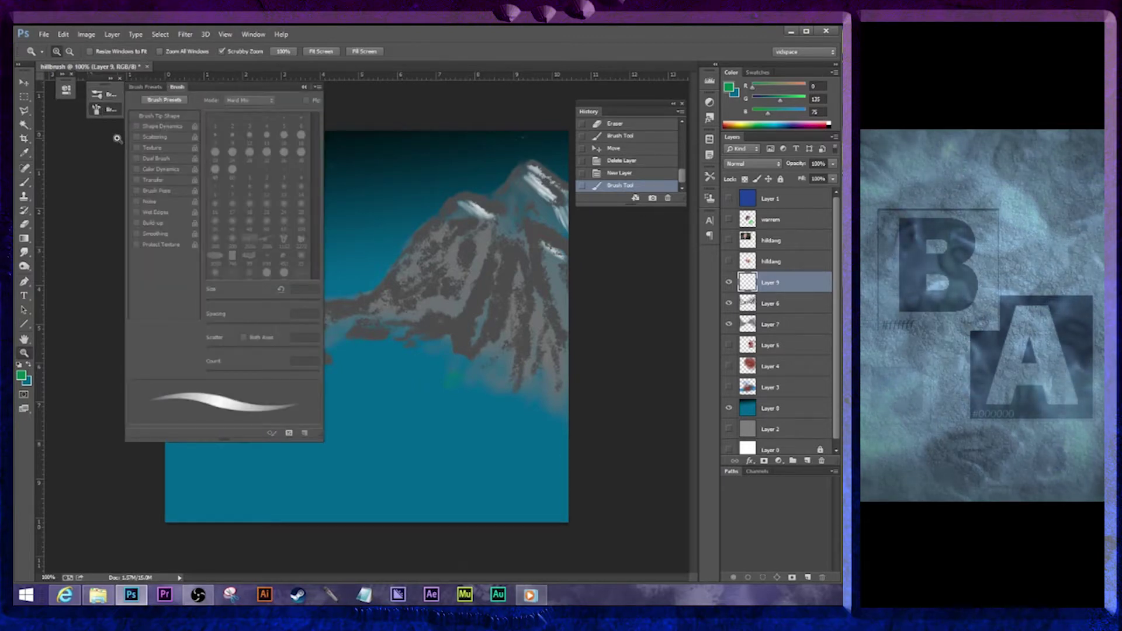
pyautogui.click(24, 182)
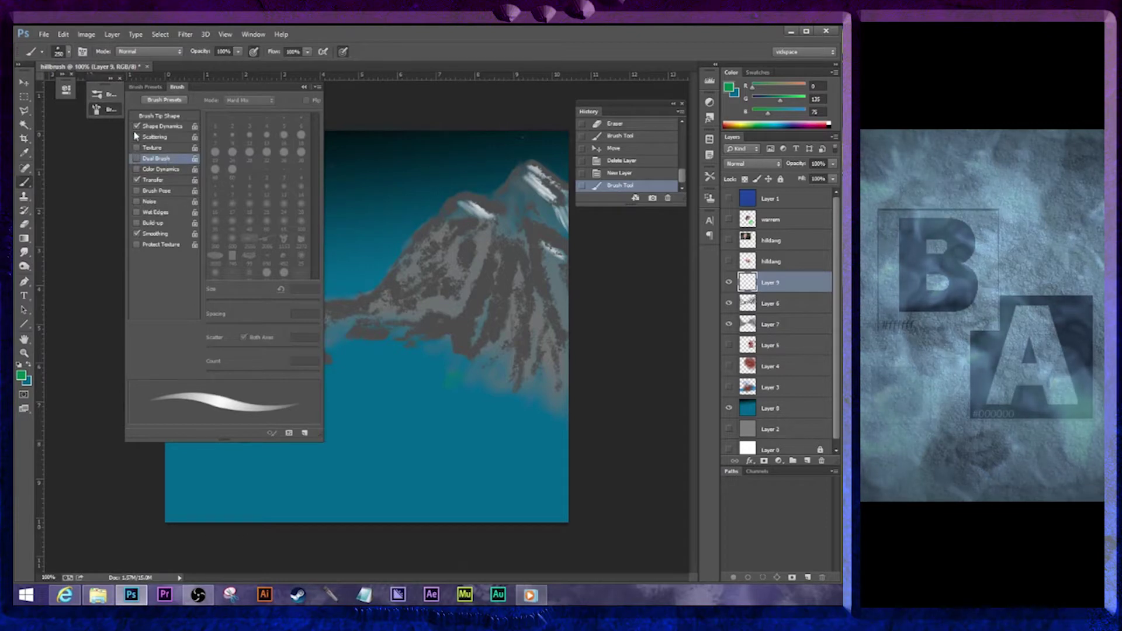
pyautogui.click(164, 127)
pyautogui.click(223, 201)
# Paint a test blob of green at the foot of the large mountain and revert it through the history
pyautogui.moveTo(526, 377); pyautogui.dragTo(503, 381)
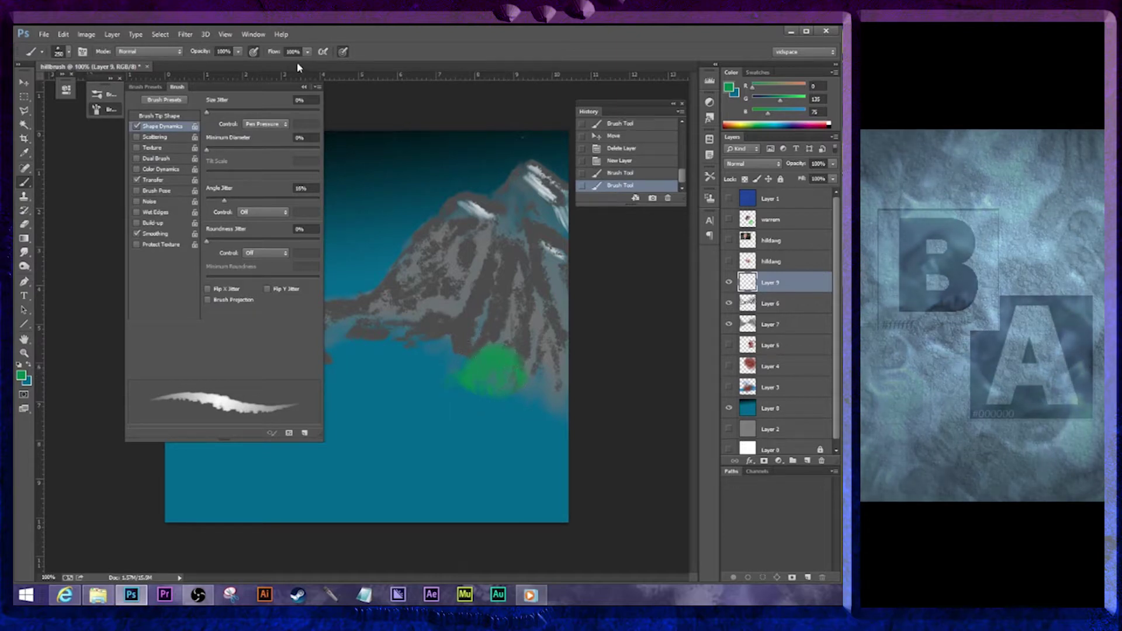
pyautogui.click(304, 86)
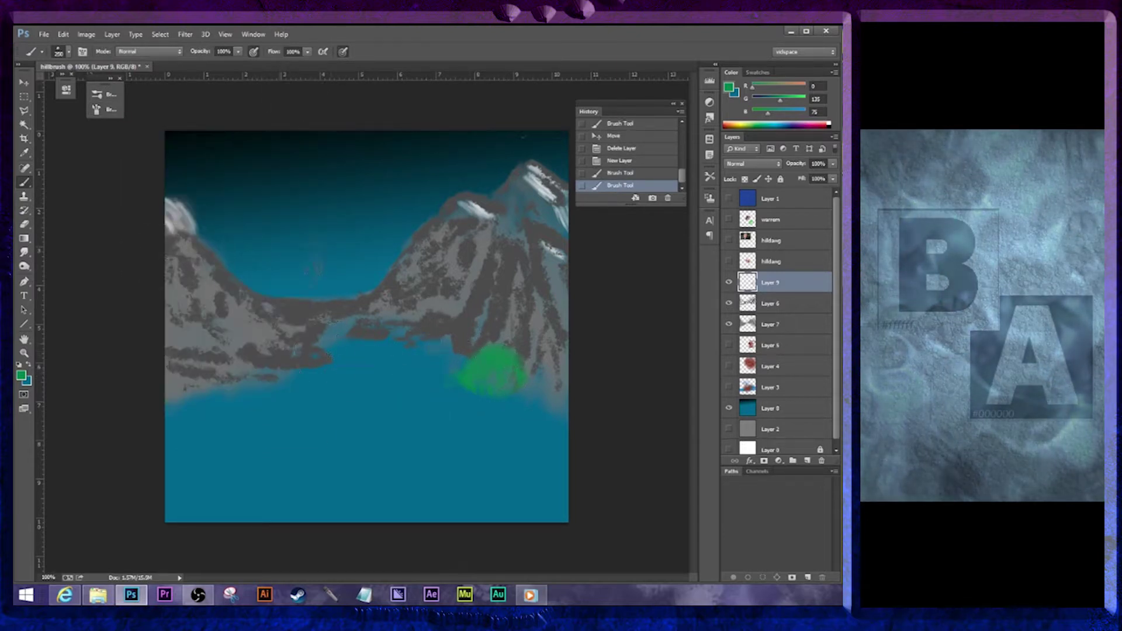
pyautogui.click(655, 174)
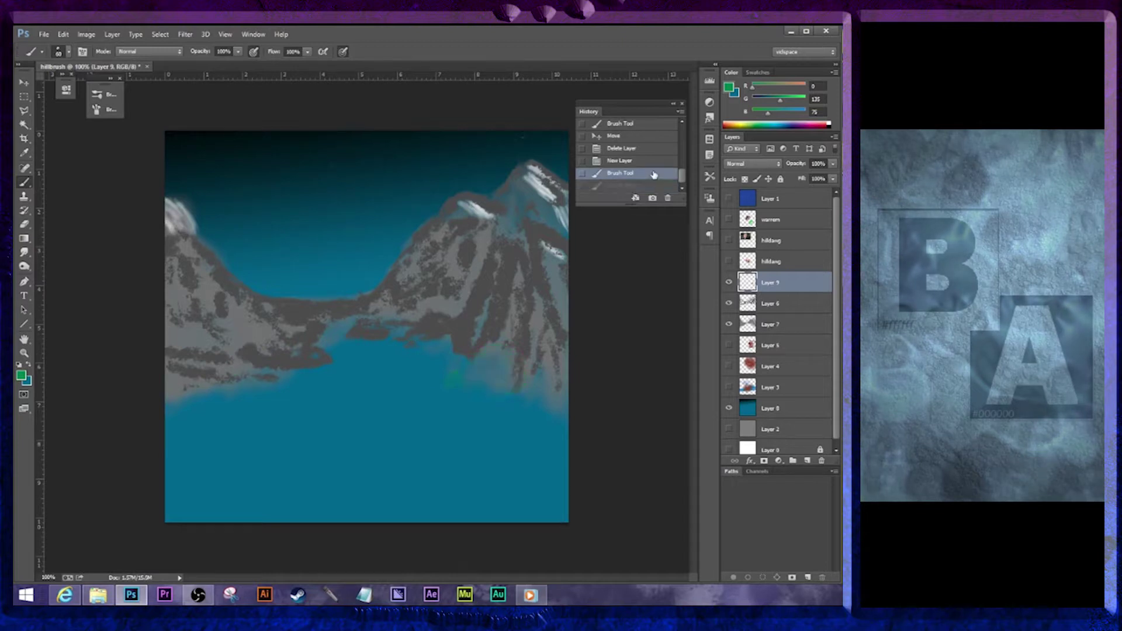
# Choose a darker green and paint patches of foliage with a small brush along the base of the mountain saddle
pyautogui.click(760, 122)
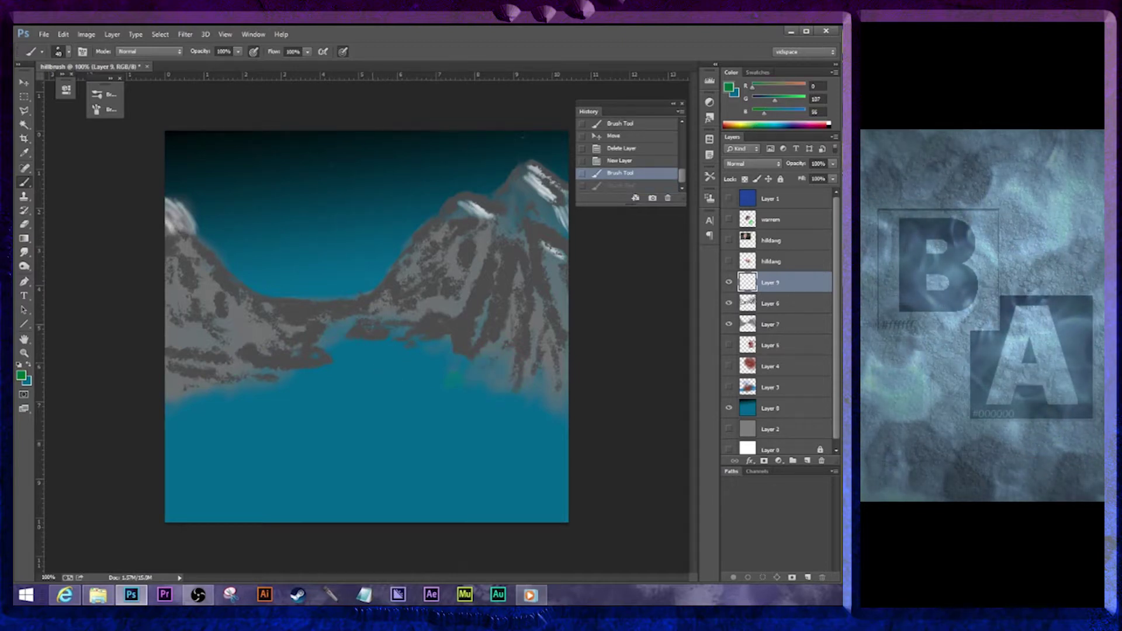
pyautogui.moveTo(372, 323); pyautogui.dragTo(377, 319)
pyautogui.click(366, 322)
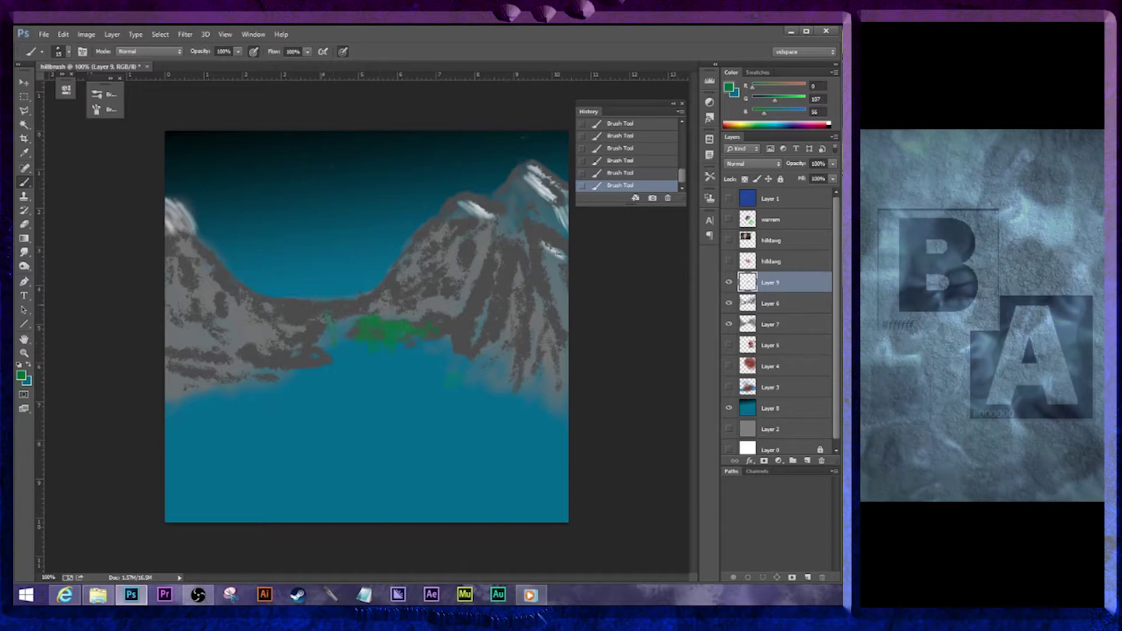
pyautogui.moveTo(309, 302); pyautogui.dragTo(319, 345)
# Paint a thick green tree trunk rising from the lower-left corner past the mountains, with a root spreading at its base
pyautogui.moveTo(251, 299); pyautogui.dragTo(171, 444)
pyautogui.moveTo(288, 233)
pyautogui.mouseDown()
pyautogui.moveTo(208, 437)
pyautogui.moveTo(259, 263)
pyautogui.moveTo(267, 302)
pyautogui.moveTo(186, 471)
pyautogui.mouseUp()
pyautogui.moveTo(249, 313); pyautogui.dragTo(207, 391)
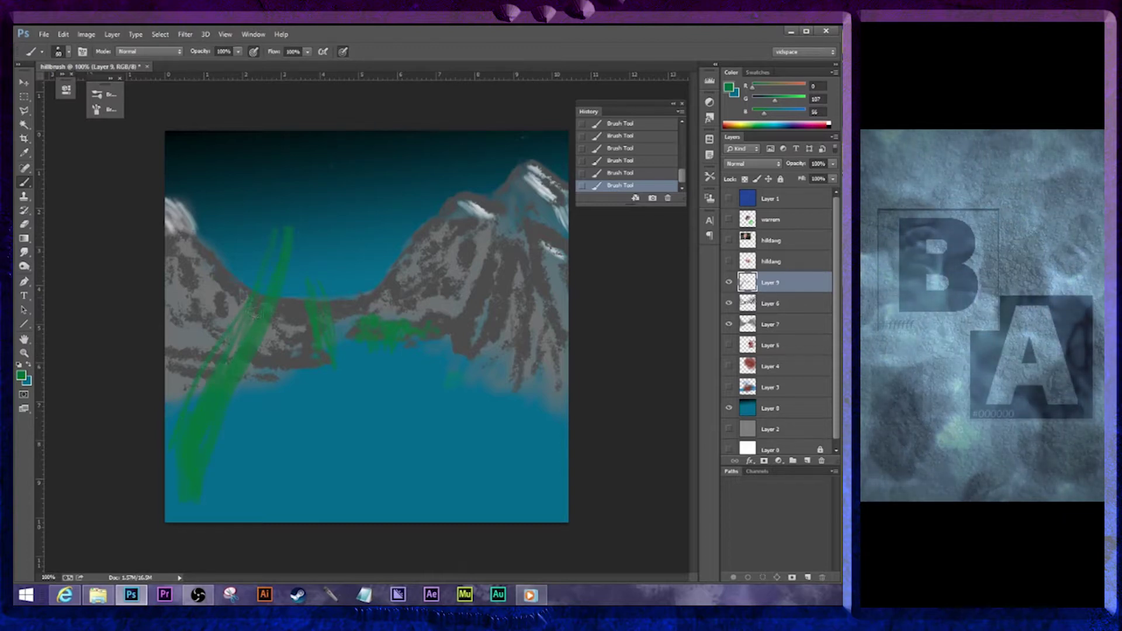
pyautogui.moveTo(269, 233)
pyautogui.mouseDown()
pyautogui.moveTo(198, 388)
pyautogui.moveTo(146, 433)
pyautogui.moveTo(199, 529)
pyautogui.mouseUp()
pyautogui.moveTo(158, 476)
pyautogui.mouseDown()
pyautogui.moveTo(150, 410)
pyautogui.moveTo(257, 497)
pyautogui.mouseUp()
# Paint green branches drooping from both sides of the treetop, using a smaller brush for the hanging strands
pyautogui.moveTo(304, 233)
pyautogui.mouseDown()
pyautogui.moveTo(295, 164)
pyautogui.moveTo(278, 161)
pyautogui.moveTo(348, 199)
pyautogui.moveTo(380, 307)
pyautogui.mouseUp()
pyautogui.press('[')
pyautogui.press('[')
pyautogui.press('[')
pyautogui.press('[')
pyautogui.moveTo(342, 214); pyautogui.dragTo(352, 367)
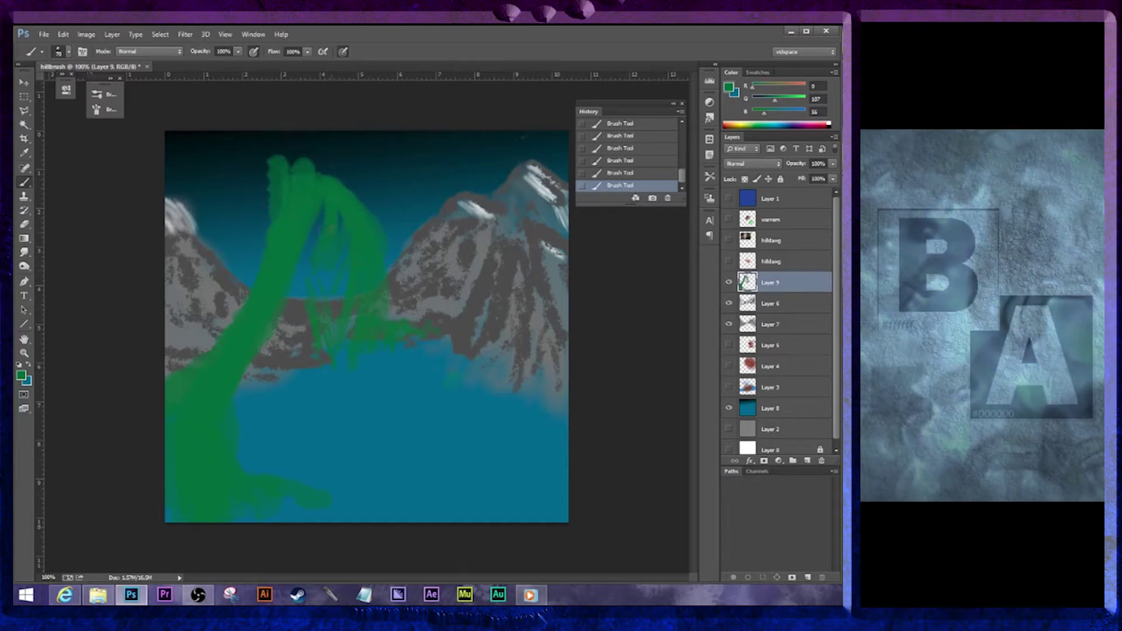
pyautogui.moveTo(284, 201)
pyautogui.mouseDown()
pyautogui.moveTo(250, 243)
pyautogui.moveTo(217, 257)
pyautogui.moveTo(231, 302)
pyautogui.moveTo(225, 241)
pyautogui.moveTo(190, 244)
pyautogui.mouseUp()
pyautogui.moveTo(248, 205); pyautogui.dragTo(232, 215)
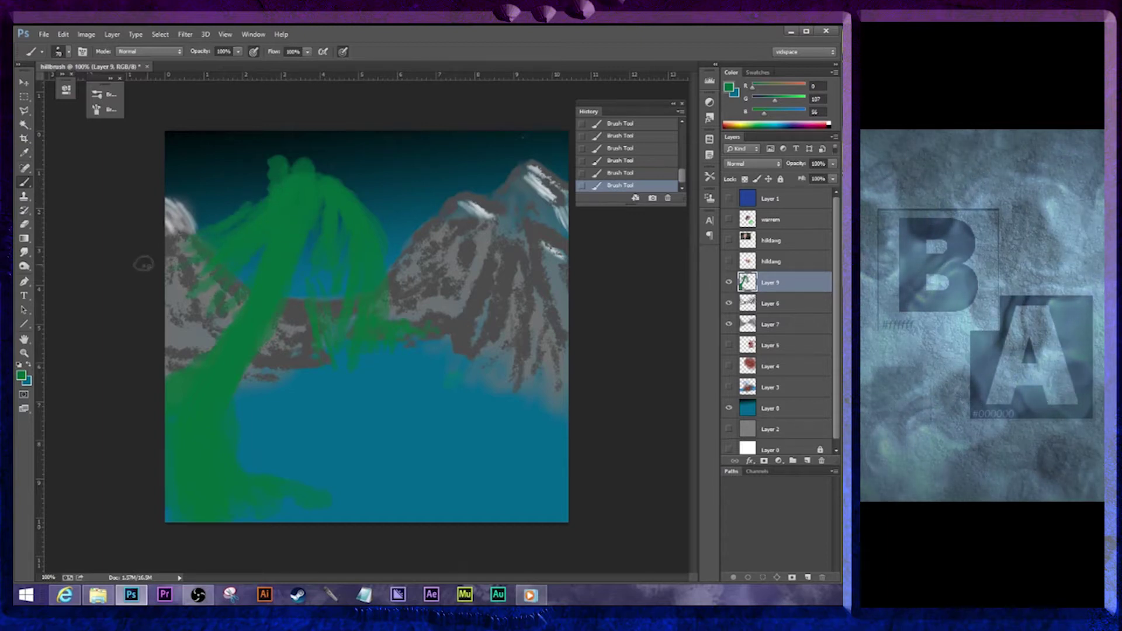
# Erase the lumpy green paint above the treetop to give the tree a smooth rounded crown
pyautogui.press('e')
pyautogui.moveTo(263, 159)
pyautogui.mouseDown()
pyautogui.moveTo(296, 155)
pyautogui.moveTo(247, 168)
pyautogui.moveTo(323, 158)
pyautogui.mouseUp()
pyautogui.moveTo(264, 182)
pyautogui.mouseDown()
pyautogui.moveTo(300, 159)
pyautogui.moveTo(290, 156)
pyautogui.moveTo(319, 156)
pyautogui.mouseUp()
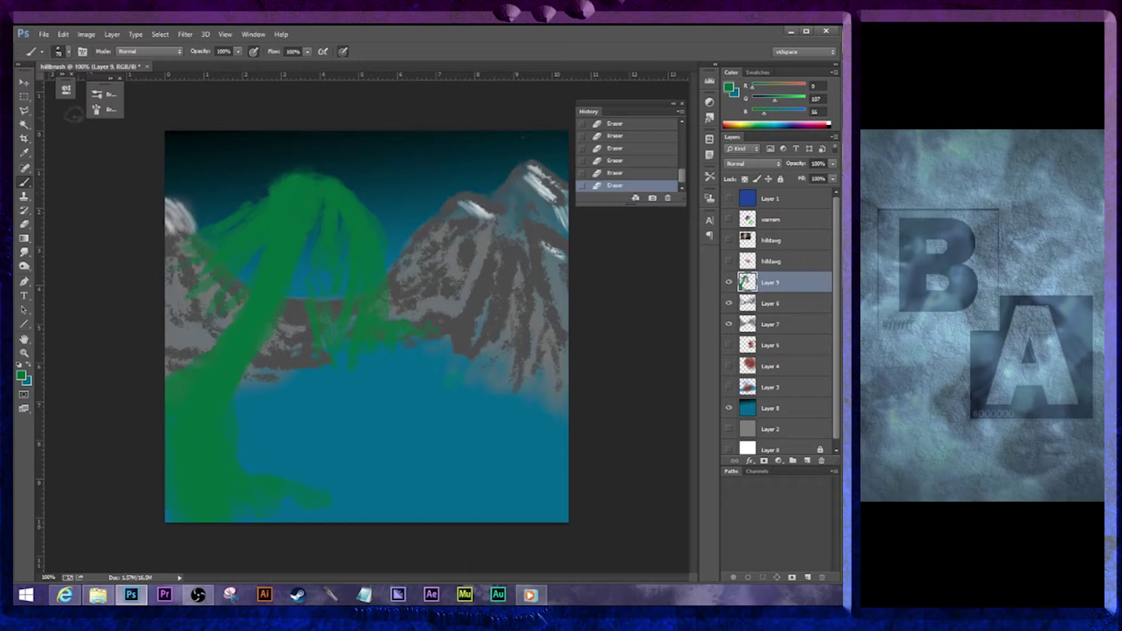
# Select the 99 px textured custom brush preset and adjust the angle jitter in its shape dynamics
pyautogui.click(106, 94)
pyautogui.click(154, 244)
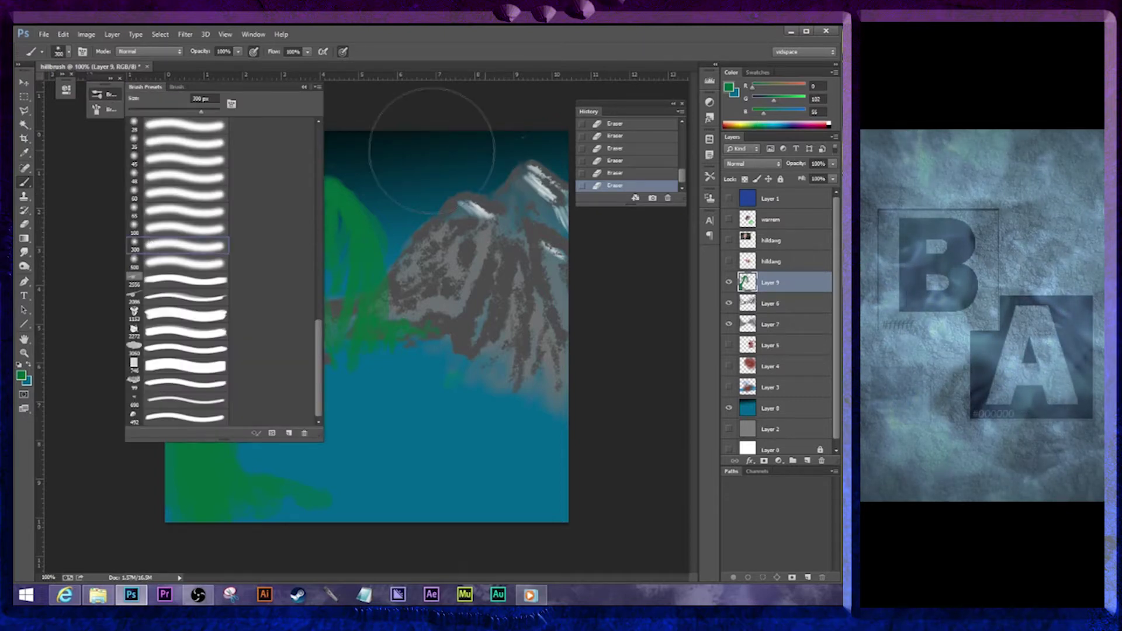
pyautogui.click(304, 87)
pyautogui.click(104, 94)
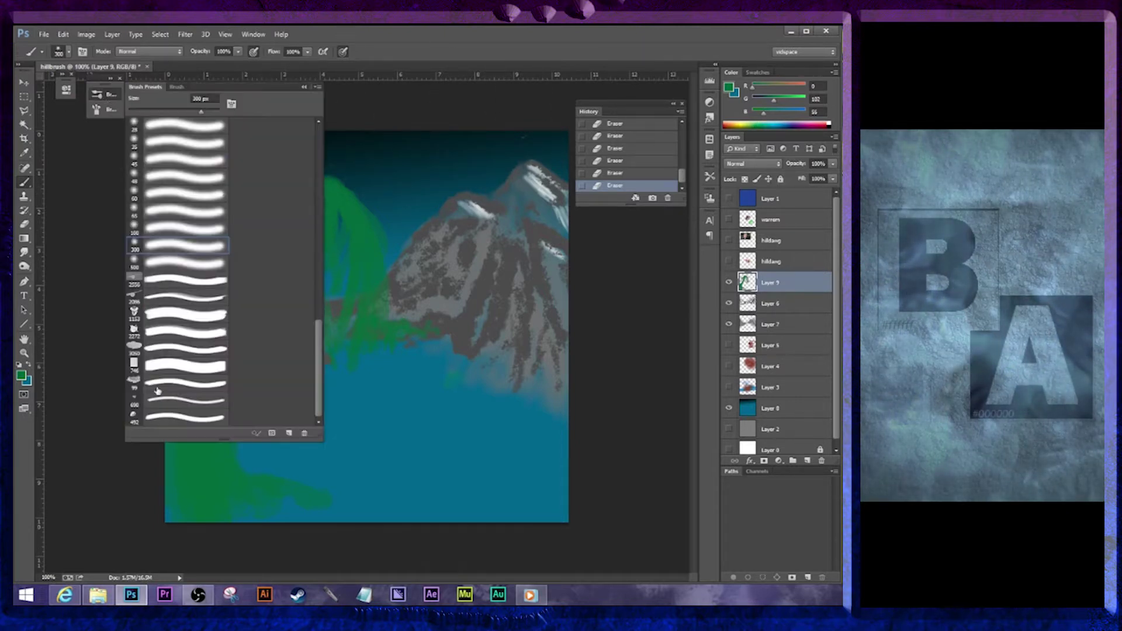
pyautogui.click(134, 380)
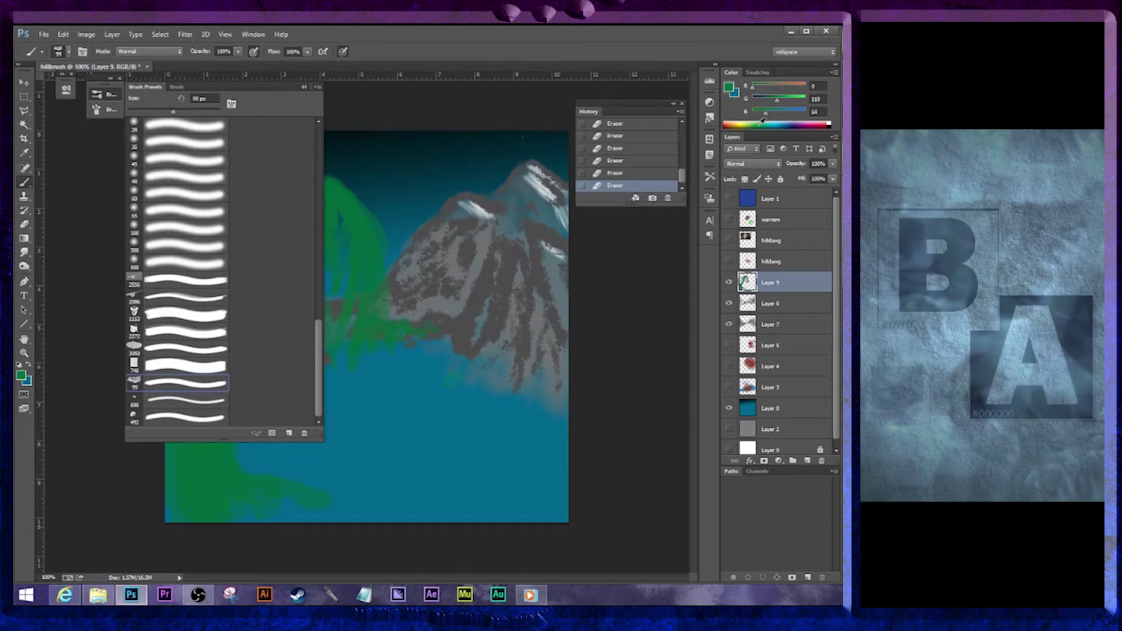
pyautogui.click(104, 109)
pyautogui.click(228, 202)
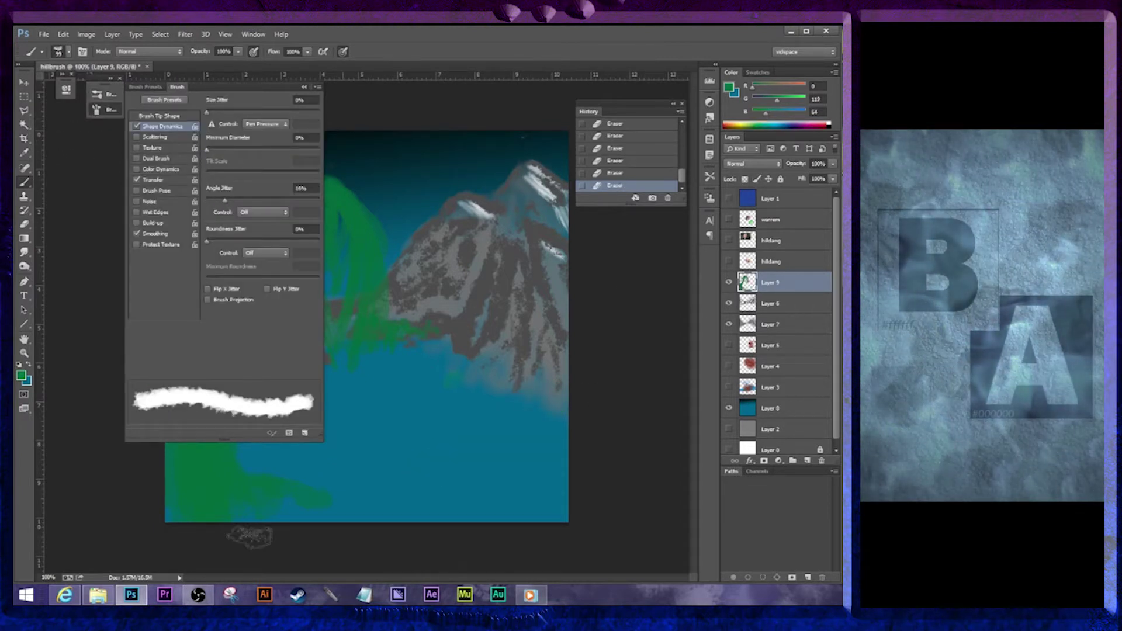
# Choose a very dark green and shade the left side of the lower tree trunk with 50% opacity strokes
pyautogui.click(22, 376)
pyautogui.click(285, 435)
pyautogui.click(415, 325)
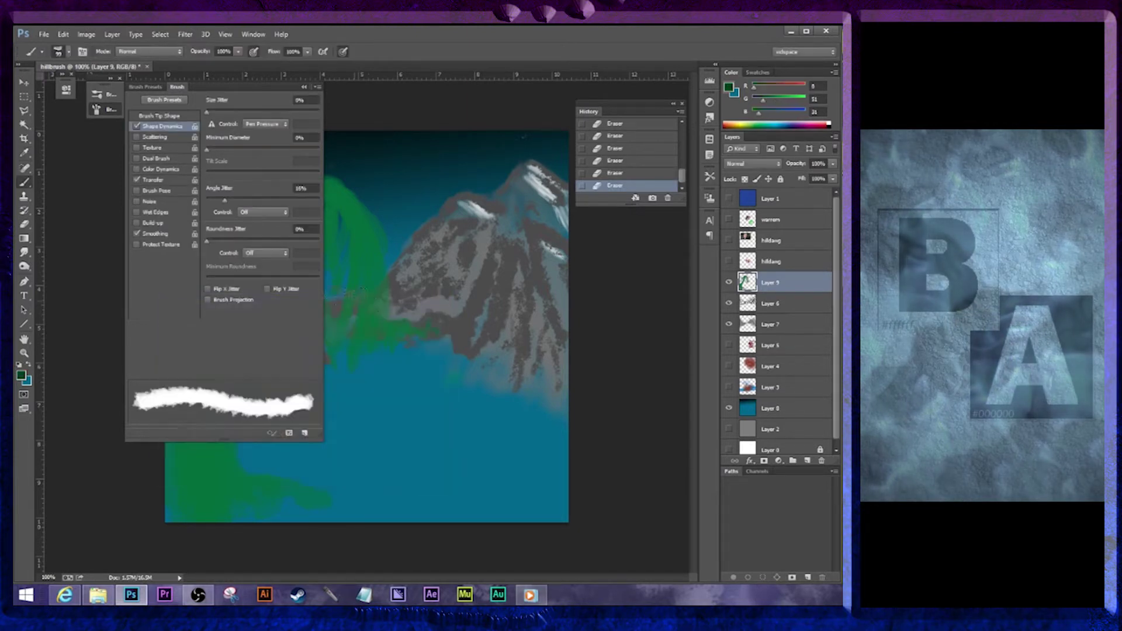
pyautogui.click(304, 86)
pyautogui.press('5')
pyautogui.moveTo(197, 387); pyautogui.dragTo(186, 416)
pyautogui.moveTo(191, 404); pyautogui.dragTo(183, 422)
pyautogui.moveTo(182, 386)
pyautogui.mouseDown()
pyautogui.moveTo(160, 427)
pyautogui.moveTo(169, 393)
pyautogui.mouseUp()
pyautogui.moveTo(205, 367); pyautogui.dragTo(191, 379)
pyautogui.moveTo(220, 354); pyautogui.dragTo(210, 366)
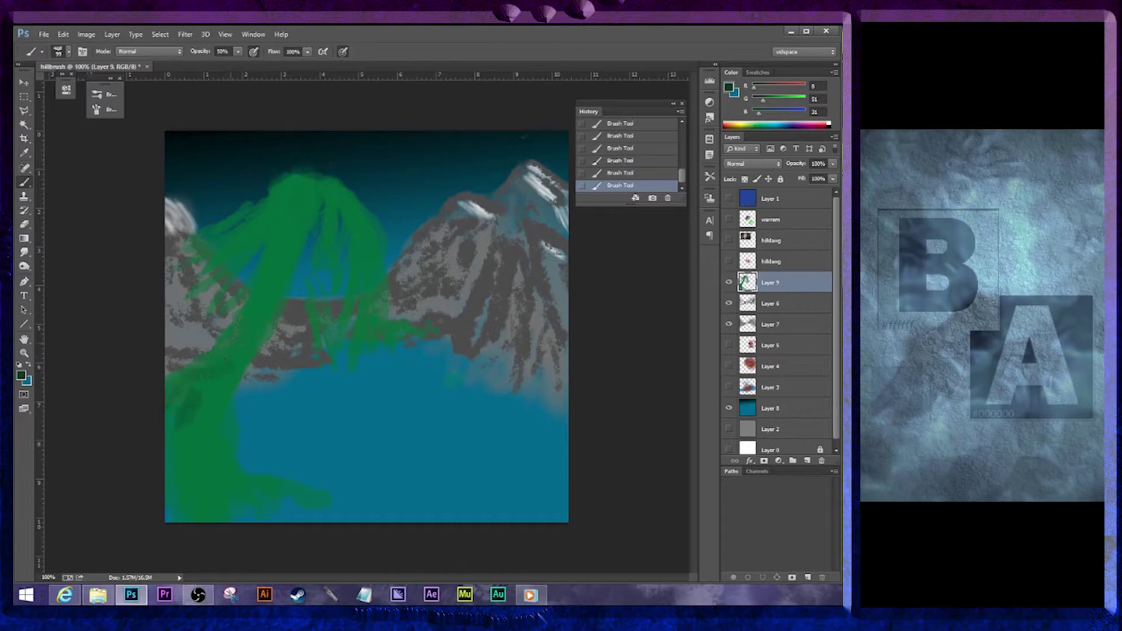
# Extend the dark green shading along the upper trunk, down its left edge and over the spreading root
pyautogui.moveTo(269, 241); pyautogui.dragTo(241, 328)
pyautogui.moveTo(222, 366); pyautogui.dragTo(199, 376)
pyautogui.moveTo(189, 400)
pyautogui.mouseDown()
pyautogui.moveTo(172, 442)
pyautogui.moveTo(180, 515)
pyautogui.mouseUp()
pyautogui.moveTo(224, 474)
pyautogui.mouseDown()
pyautogui.moveTo(241, 504)
pyautogui.moveTo(284, 497)
pyautogui.mouseUp()
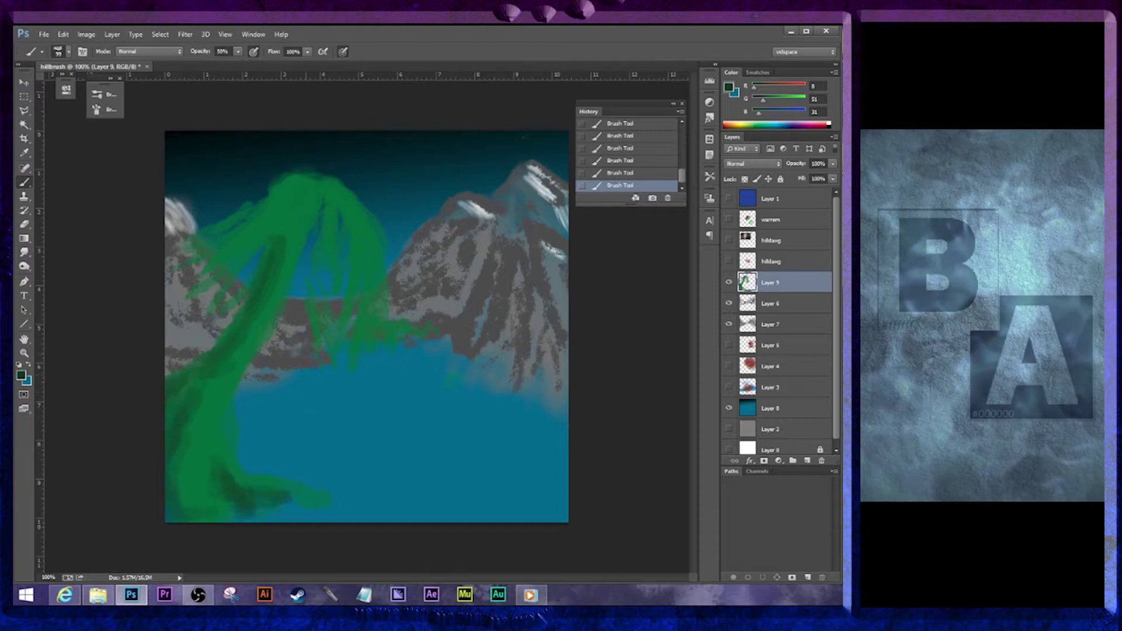
# Smudge the dark shading along the tree trunk at 40% strength to blend it into the green
pyautogui.click(24, 252)
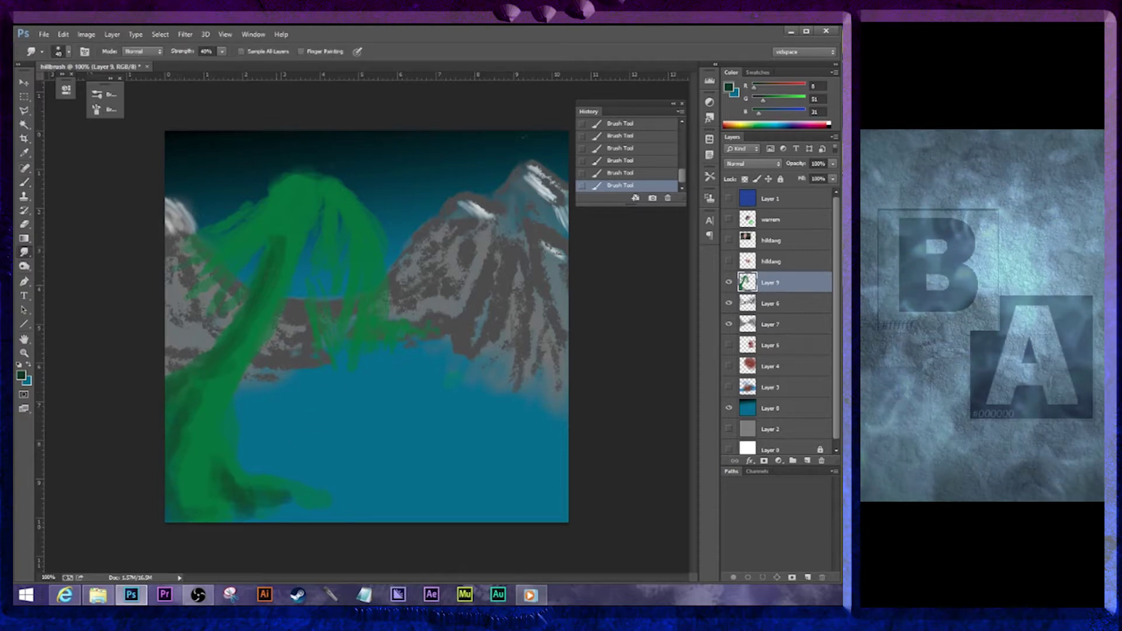
pyautogui.moveTo(271, 278)
pyautogui.mouseDown()
pyautogui.moveTo(242, 349)
pyautogui.moveTo(212, 365)
pyautogui.mouseUp()
pyautogui.moveTo(219, 355); pyautogui.dragTo(207, 376)
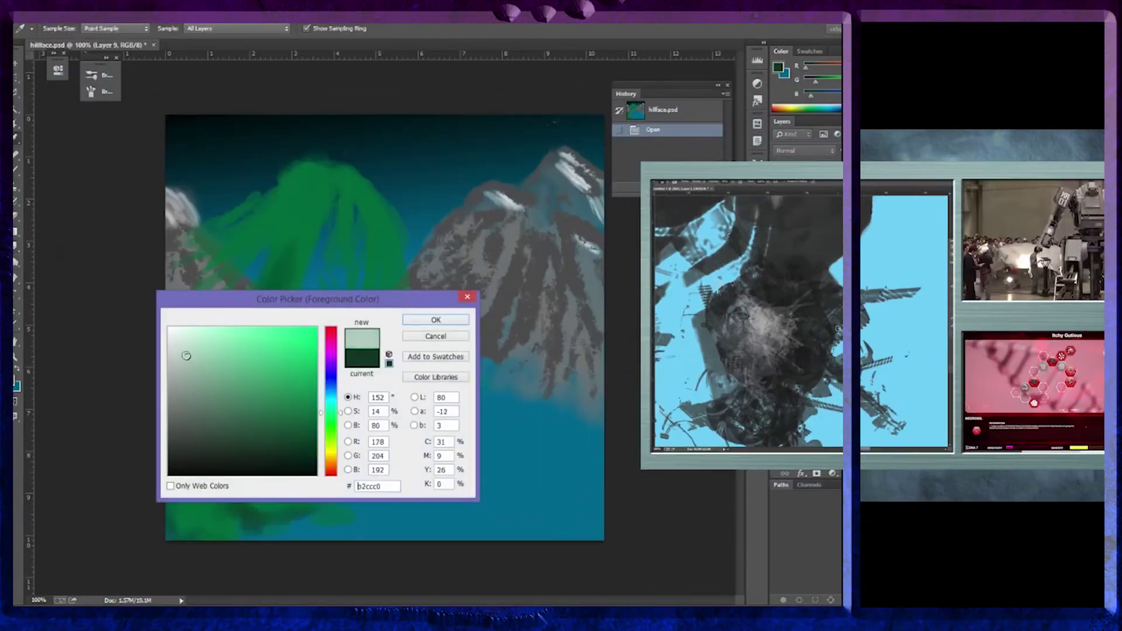
# Set the foreground color to the light grey eaeaea and return to the Smudge tool
pyautogui.moveTo(186, 355); pyautogui.dragTo(168, 340)
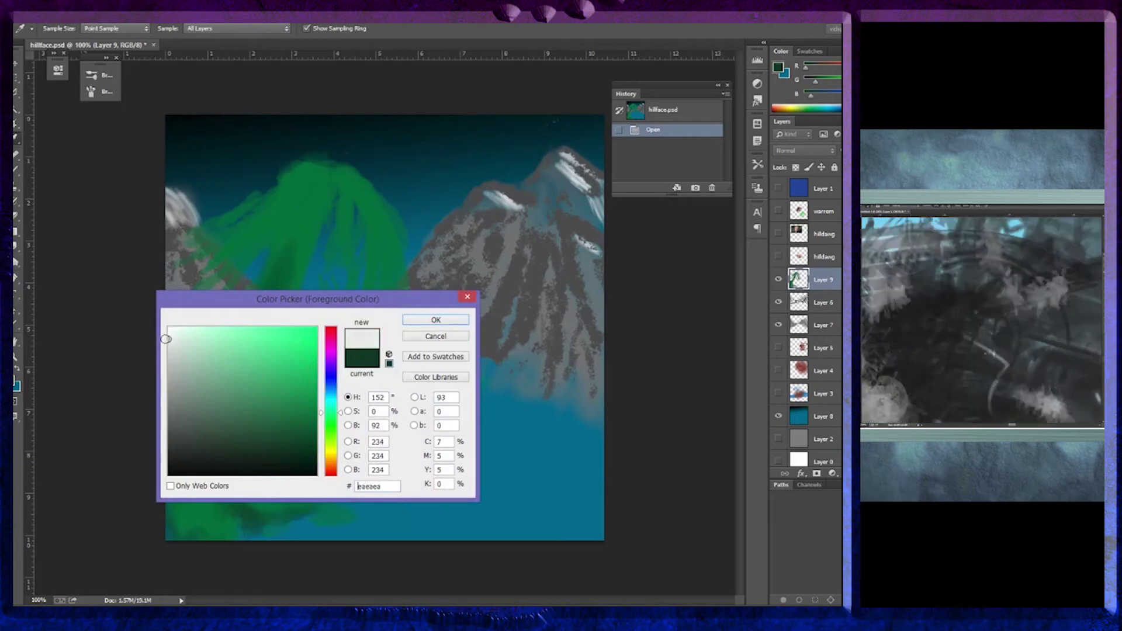
pyautogui.click(454, 325)
pyautogui.press('r')
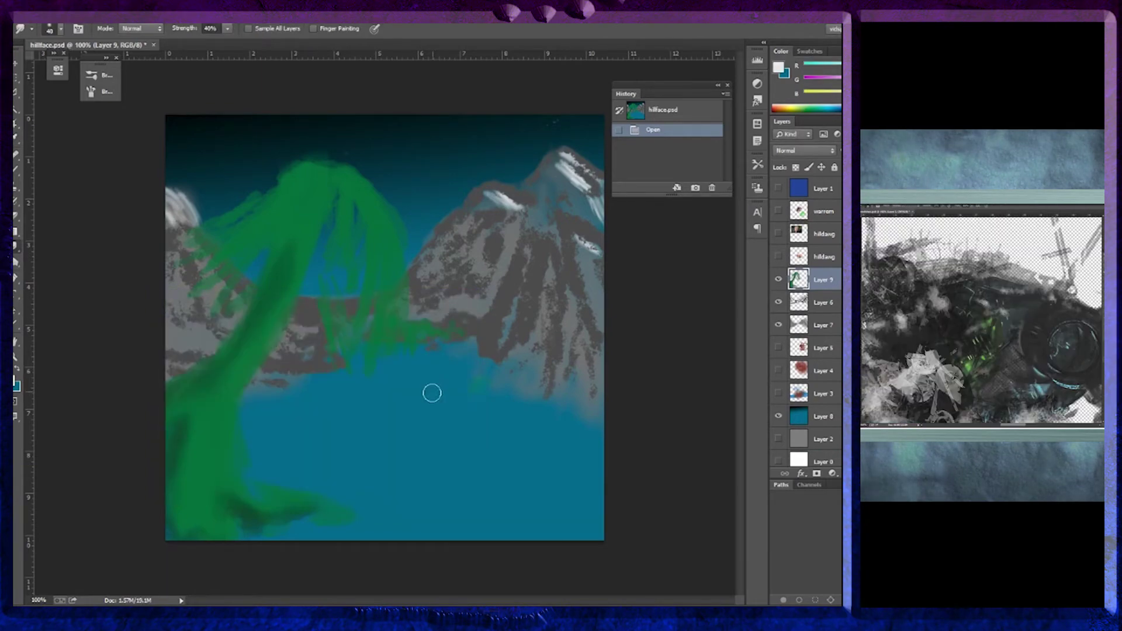
# Create a new layer directly above Layer 6 and name it "water"
pyautogui.hotkey('alt', '[')
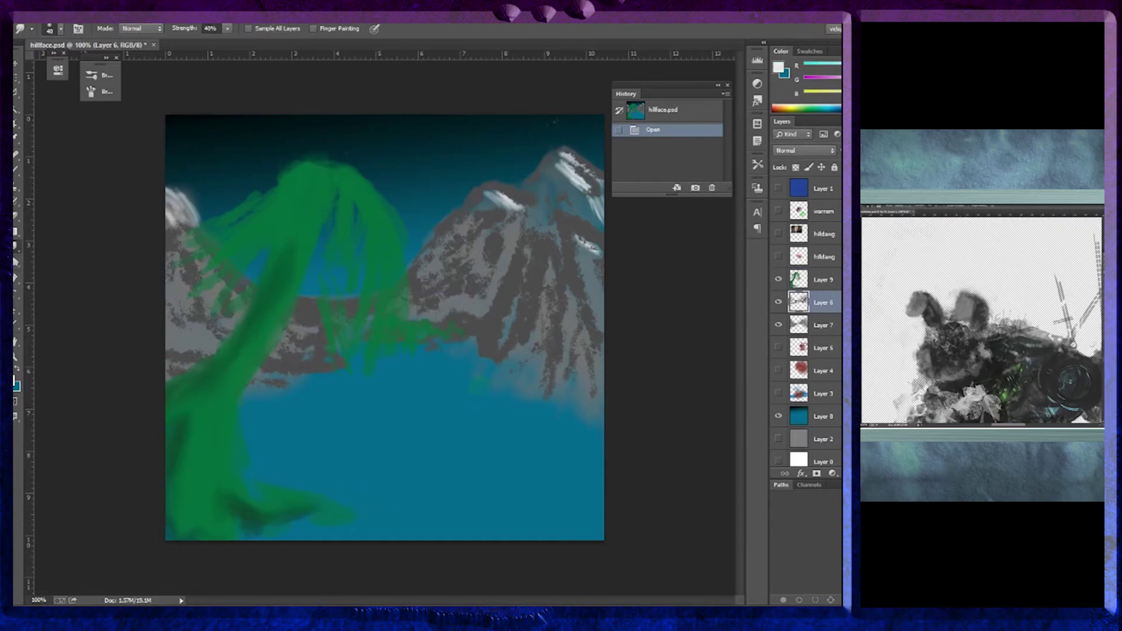
pyautogui.hotkey('ctrl', 'shift', 'alt', 'n')
pyautogui.doubleClick(824, 302)
pyautogui.write('water')
pyautogui.press('Return')
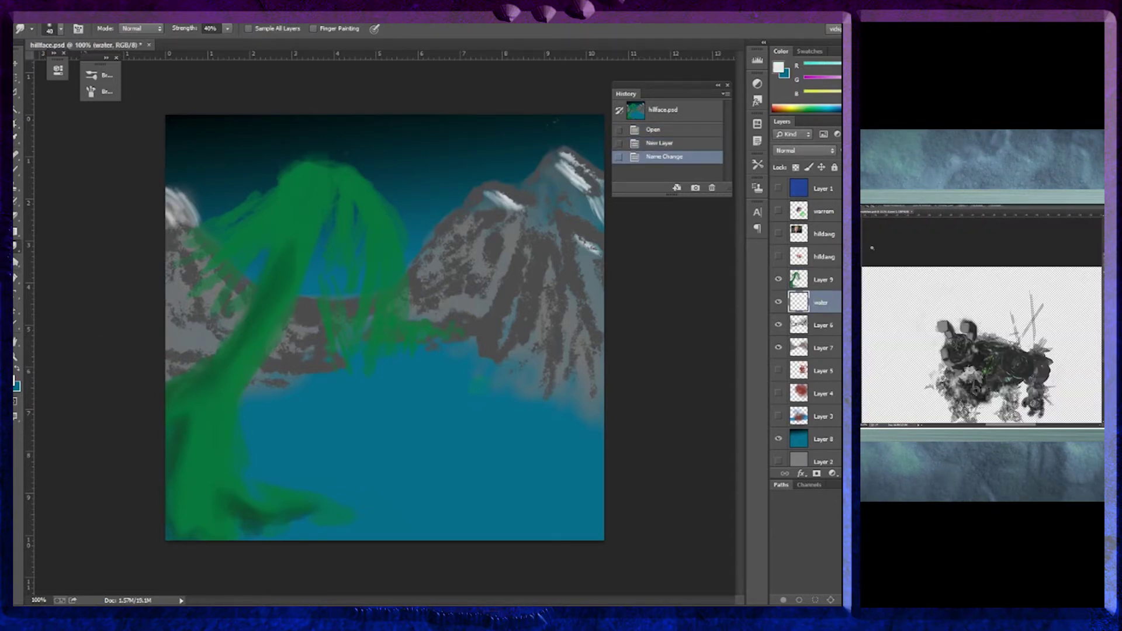
# Choose the 492 px custom brush preset for the Smudge tool and reduce its size to 80 px
pyautogui.press('[')
pyautogui.press('[')
pyautogui.press('[')
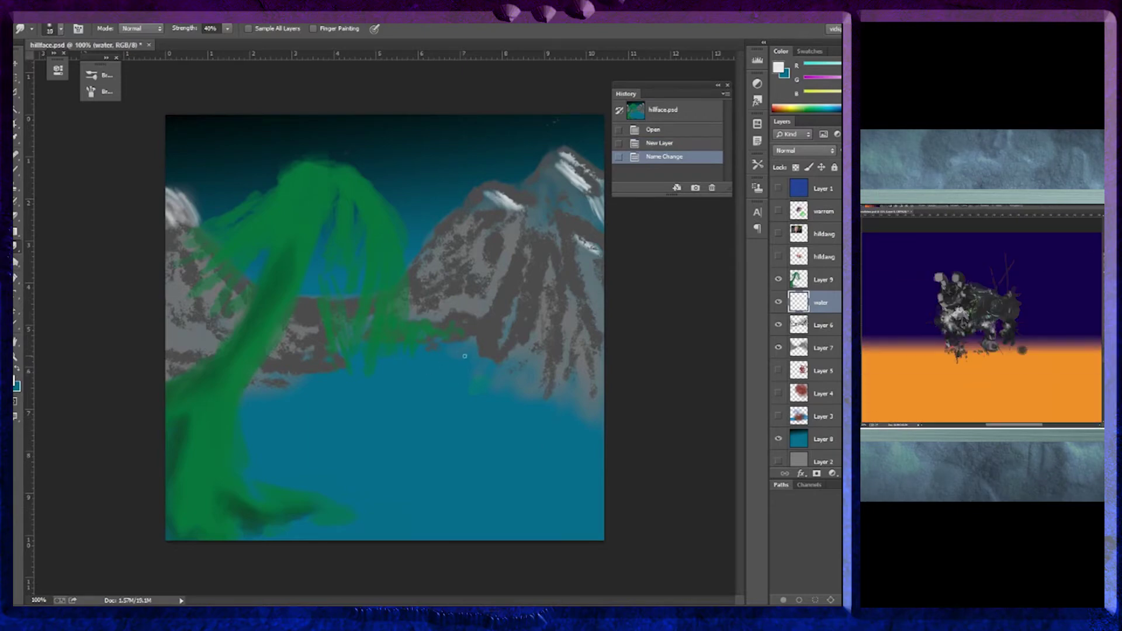
pyautogui.click(98, 80)
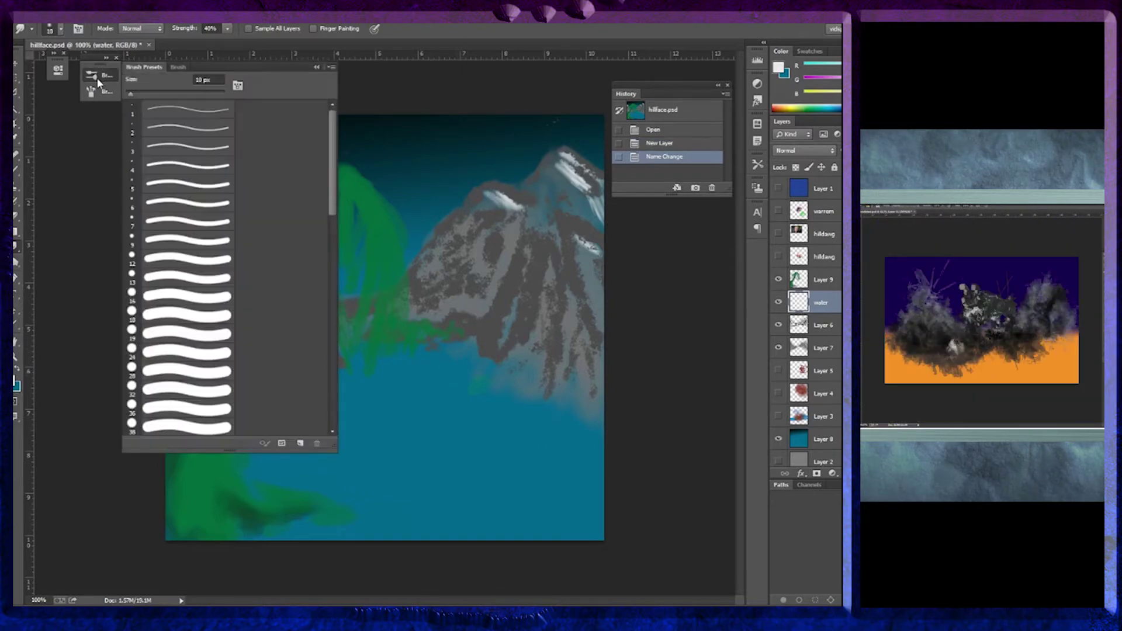
pyautogui.scroll(-5, 328, 421)
pyautogui.scroll(-2, 338, 422)
pyautogui.click(329, 369)
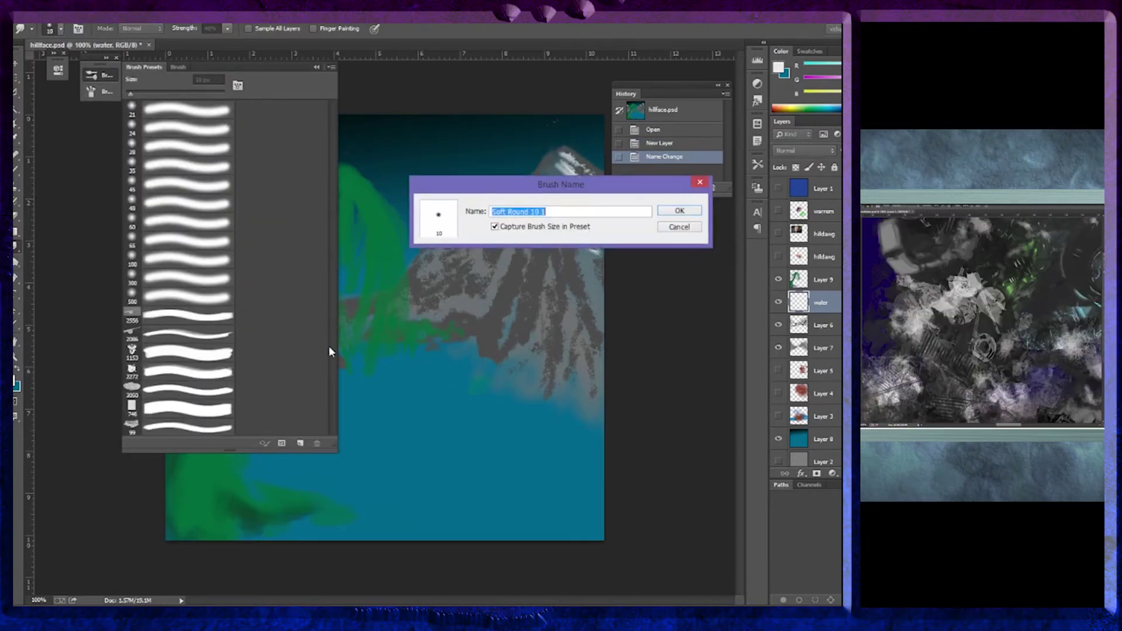
pyautogui.click(677, 227)
pyautogui.scroll(-2, 335, 367)
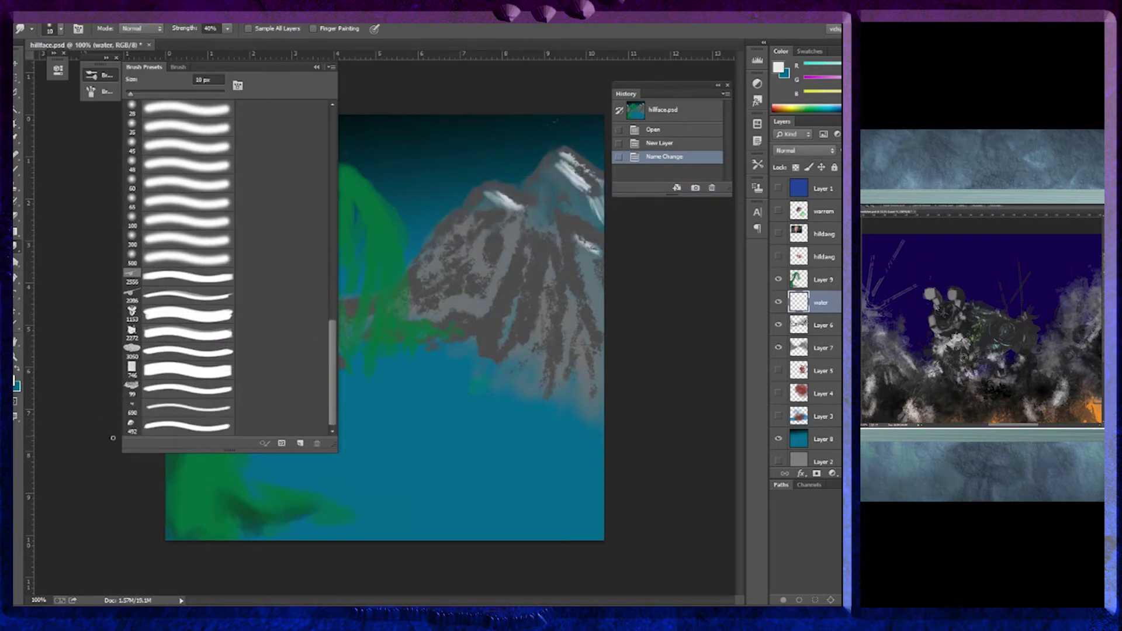
pyautogui.click(140, 427)
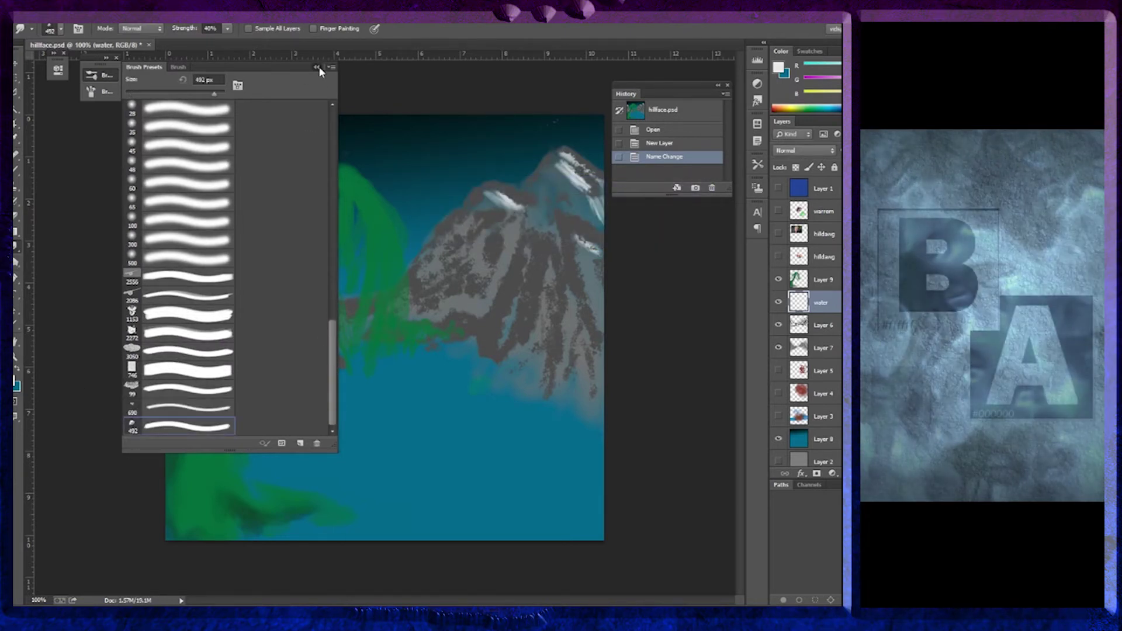
pyautogui.click(319, 68)
pyautogui.press('[')
pyautogui.press('[')
pyautogui.press('[')
pyautogui.press('[')
pyautogui.press('[')
pyautogui.press('[')
pyautogui.press('[')
pyautogui.press('[')
pyautogui.press('[')
pyautogui.press('[')
pyautogui.press('[')
pyautogui.press('[')
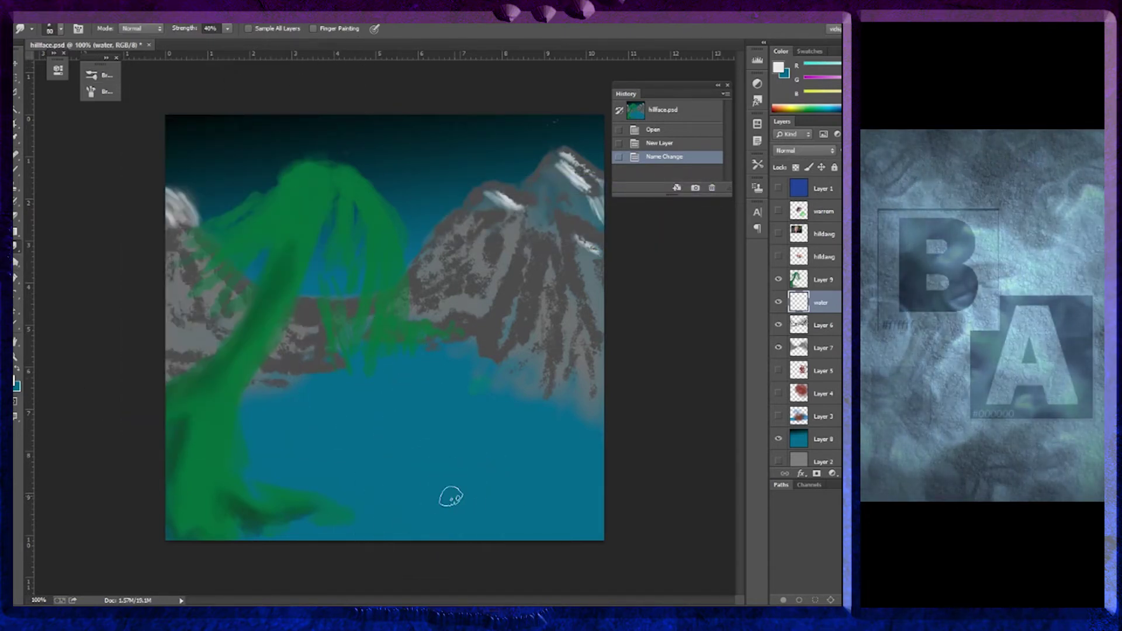
# Enable shape dynamics for the Smudge brush with 20% angle jitter
pyautogui.click(107, 85)
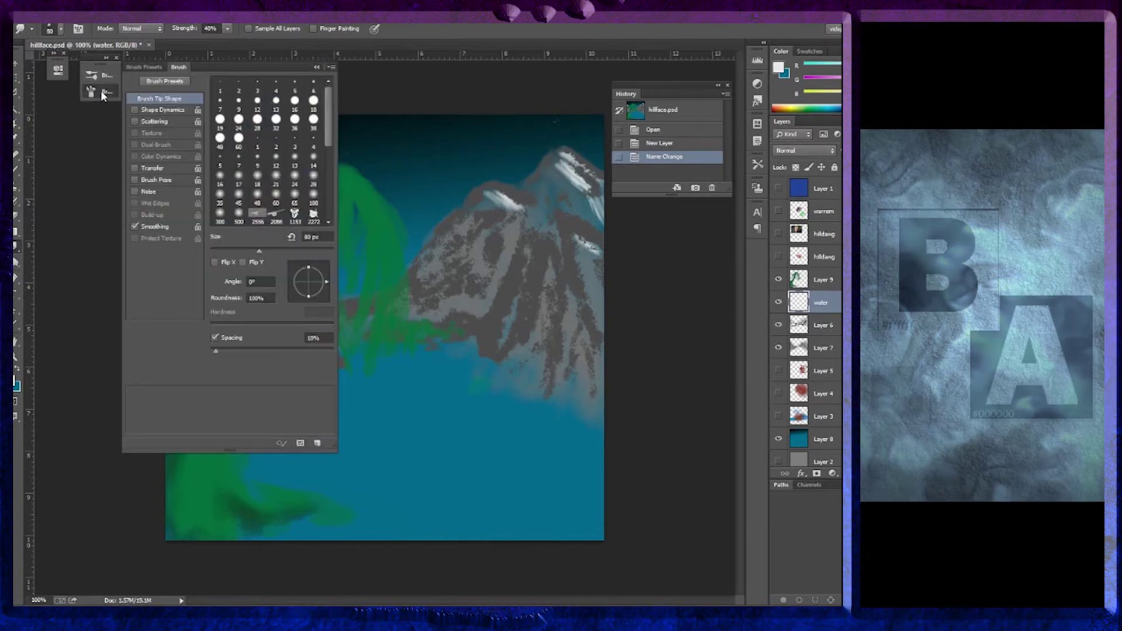
pyautogui.click(162, 109)
pyautogui.moveTo(211, 191); pyautogui.dragTo(235, 191)
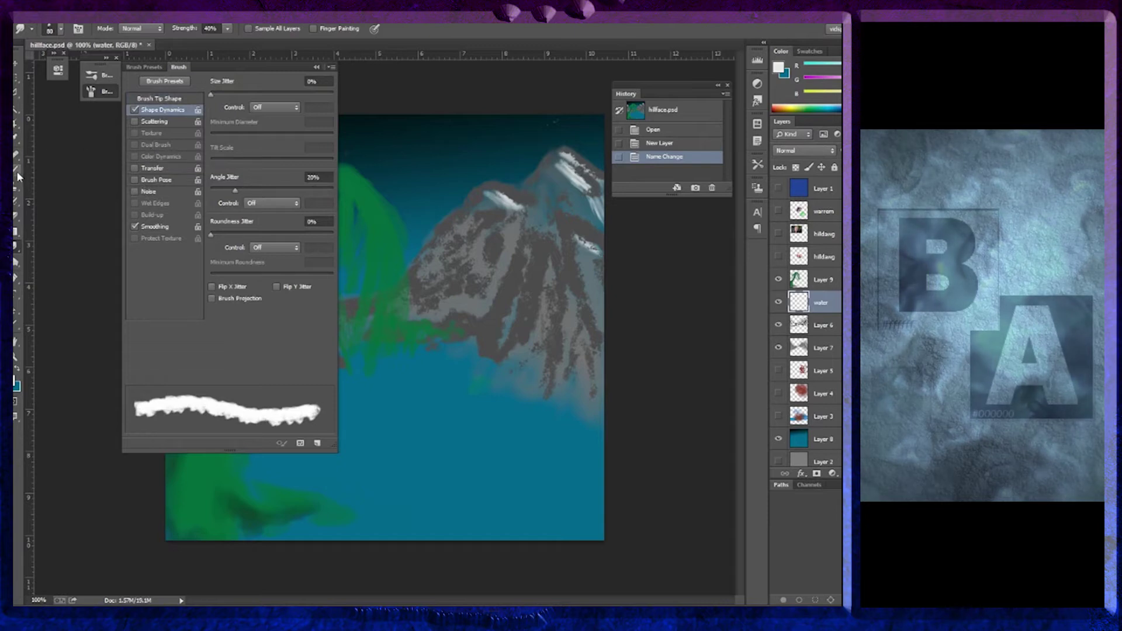
# Switch to the Brush tool and enable its dual brush option in Hard Mix mode
pyautogui.press('b')
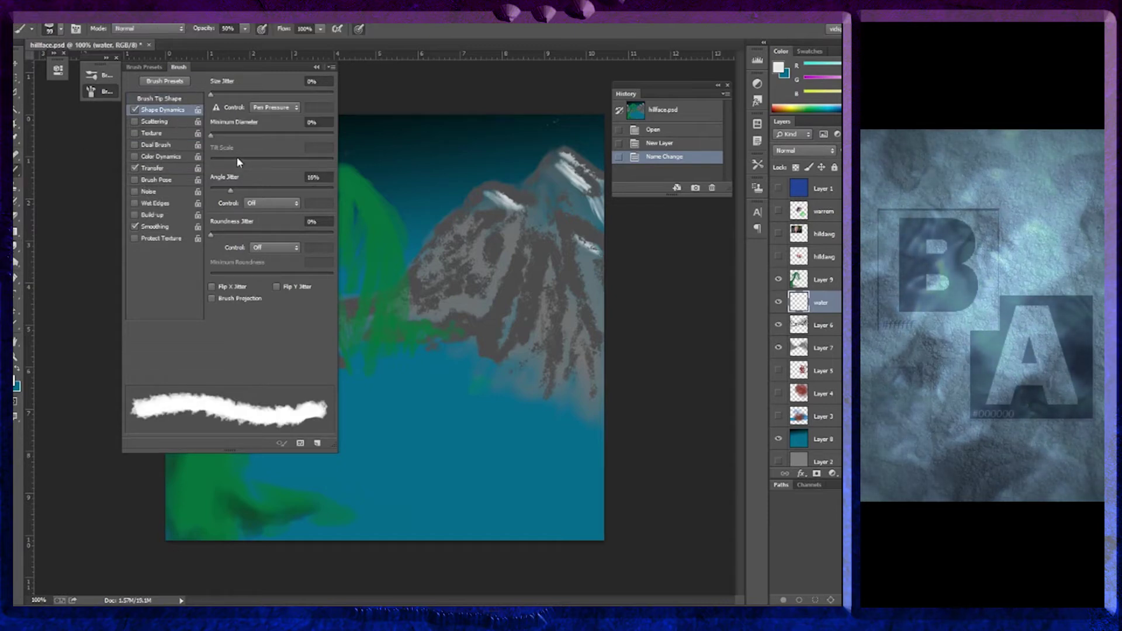
pyautogui.click(155, 145)
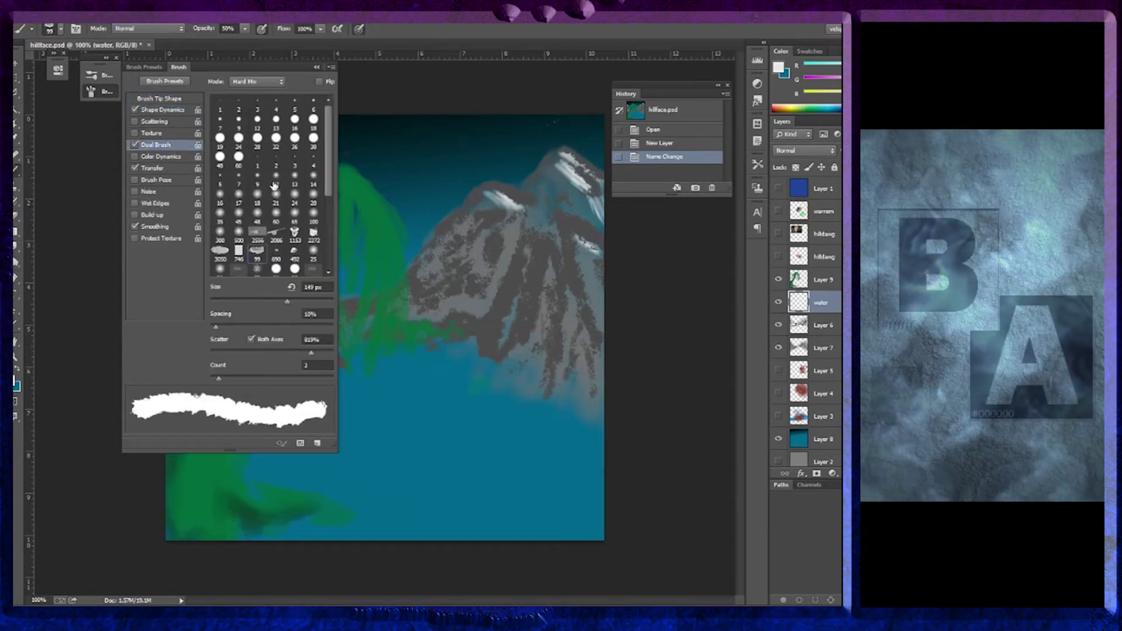
pyautogui.click(317, 67)
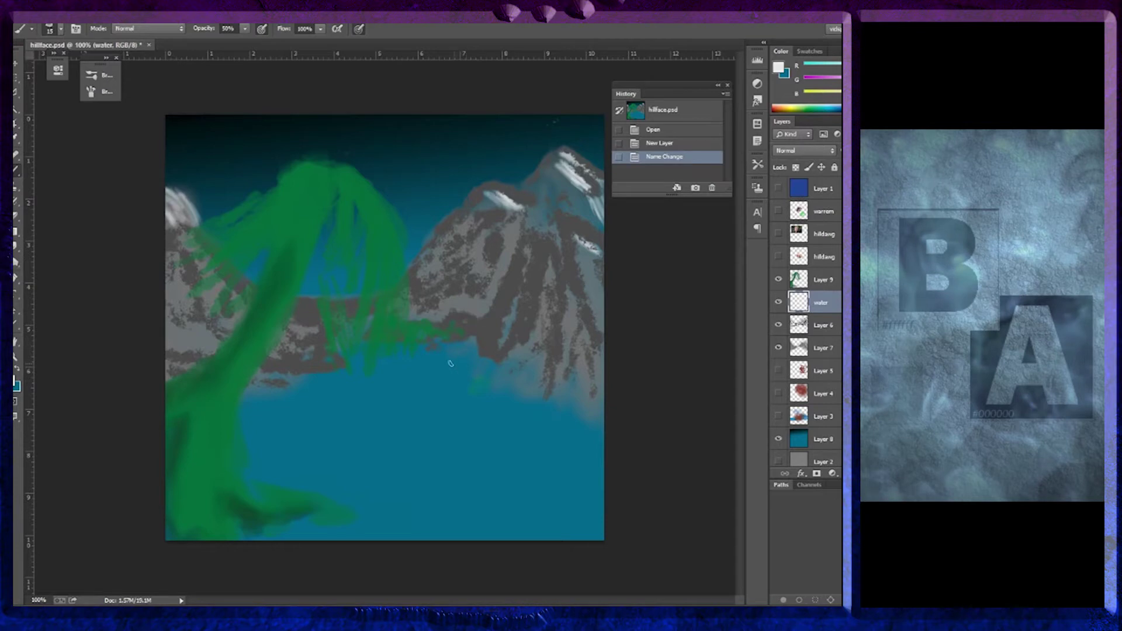
# Choose a purple and paint textured patches across the middle of the water, enlarging the brush between strokes
pyautogui.click(833, 109)
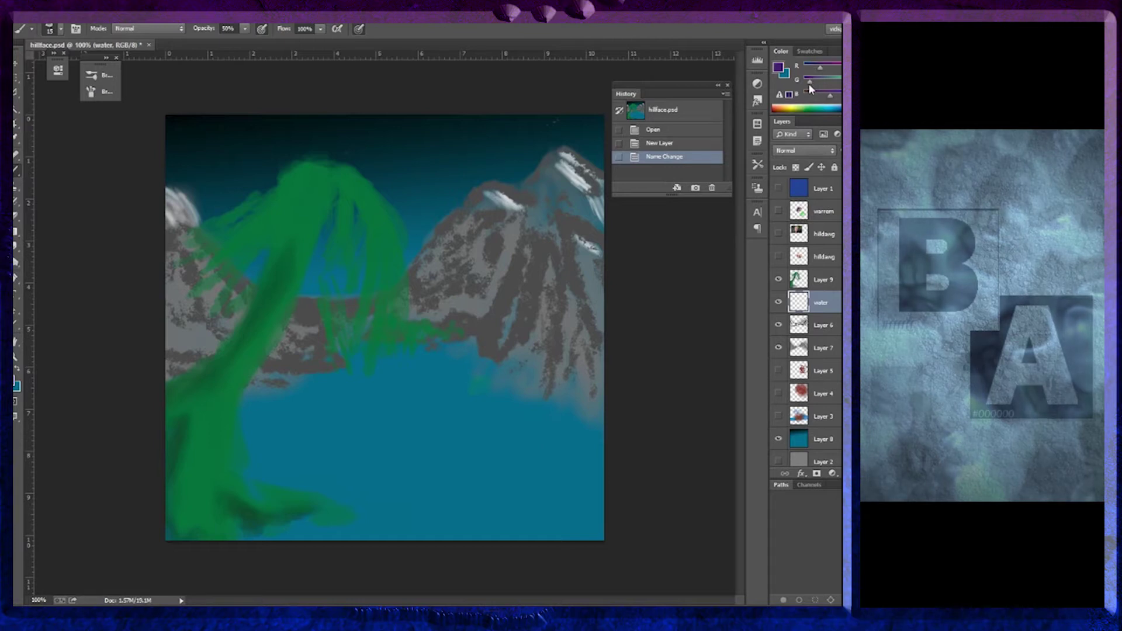
pyautogui.press(']')
pyautogui.press(']')
pyautogui.press(']')
pyautogui.press(']')
pyautogui.moveTo(553, 451)
pyautogui.mouseDown()
pyautogui.moveTo(328, 468)
pyautogui.moveTo(324, 440)
pyautogui.mouseUp()
pyautogui.press(']')
pyautogui.press(']')
pyautogui.press(']')
pyautogui.press(']')
pyautogui.press(']')
pyautogui.press(']')
pyautogui.press(']')
pyautogui.press(']')
pyautogui.moveTo(500, 412); pyautogui.dragTo(375, 415)
pyautogui.click(259, 404)
# Paint purple along the far shoreline below the foliage and mountain saddle, shrinking the brush for the edge
pyautogui.press('[')
pyautogui.press('[')
pyautogui.press('[')
pyautogui.press('[')
pyautogui.moveTo(377, 373); pyautogui.dragTo(331, 379)
pyautogui.moveTo(464, 358); pyautogui.dragTo(415, 356)
pyautogui.press('[')
pyautogui.press('[')
pyautogui.press('[')
pyautogui.press('[')
pyautogui.press('[')
pyautogui.press('[')
pyautogui.press('[')
pyautogui.press('[')
pyautogui.press('[')
pyautogui.press('[')
pyautogui.press('[')
pyautogui.moveTo(349, 340); pyautogui.dragTo(366, 347)
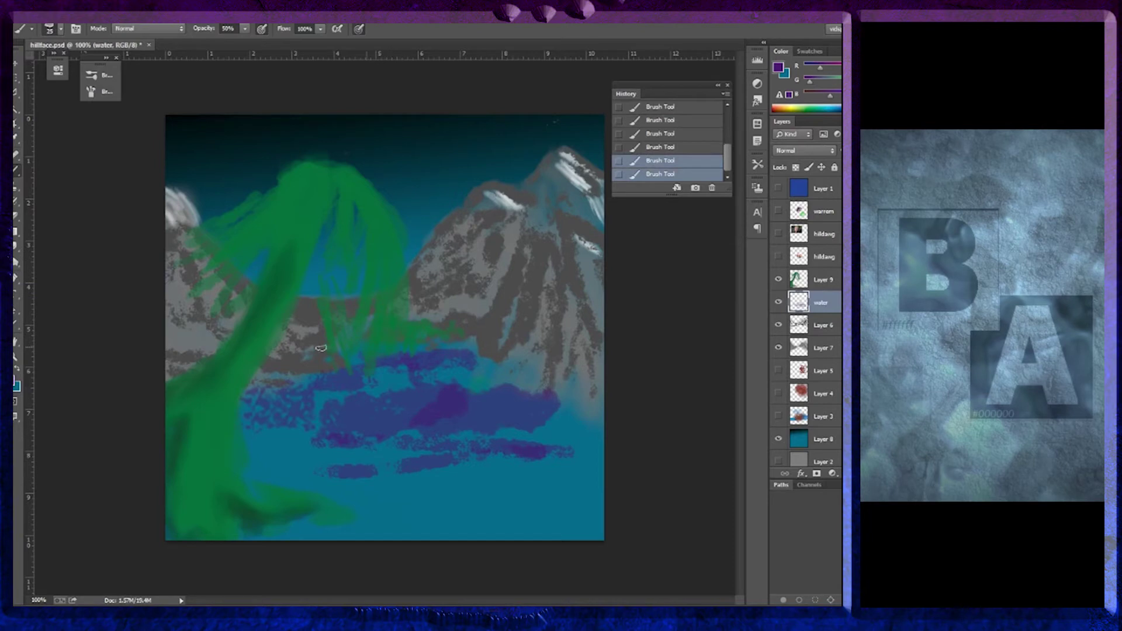
# Cover most of the remaining water with broad purple strokes from the tree to the right canvas edge, using a larger brush
pyautogui.moveTo(263, 466); pyautogui.dragTo(432, 479)
pyautogui.press(']')
pyautogui.press(']')
pyautogui.press(']')
pyautogui.press(']')
pyautogui.press(']')
pyautogui.press(']')
pyautogui.press(']')
pyautogui.press(']')
pyautogui.press(']')
pyautogui.press(']')
pyautogui.press(']')
pyautogui.press(']')
pyautogui.moveTo(485, 501)
pyautogui.mouseDown()
pyautogui.moveTo(413, 502)
pyautogui.moveTo(589, 446)
pyautogui.moveTo(450, 458)
pyautogui.moveTo(226, 431)
pyautogui.mouseUp()
pyautogui.moveTo(497, 386)
pyautogui.mouseDown()
pyautogui.moveTo(337, 369)
pyautogui.moveTo(387, 377)
pyautogui.moveTo(330, 359)
pyautogui.moveTo(279, 375)
pyautogui.moveTo(305, 388)
pyautogui.moveTo(474, 384)
pyautogui.moveTo(525, 402)
pyautogui.moveTo(513, 425)
pyautogui.moveTo(270, 417)
pyautogui.moveTo(238, 439)
pyautogui.moveTo(239, 425)
pyautogui.moveTo(141, 417)
pyautogui.moveTo(332, 426)
pyautogui.moveTo(156, 424)
pyautogui.moveTo(259, 405)
pyautogui.moveTo(649, 462)
pyautogui.moveTo(178, 475)
pyautogui.moveTo(389, 480)
pyautogui.moveTo(247, 460)
pyautogui.moveTo(615, 475)
pyautogui.mouseUp()
pyautogui.press('[')
pyautogui.press('[')
pyautogui.press('[')
pyautogui.press('[')
pyautogui.press('[')
pyautogui.press('[')
pyautogui.press('[')
pyautogui.press('[')
pyautogui.press(']')
pyautogui.press(']')
pyautogui.press(']')
pyautogui.press(']')
pyautogui.press(']')
pyautogui.press(']')
pyautogui.press(']')
pyautogui.press(']')
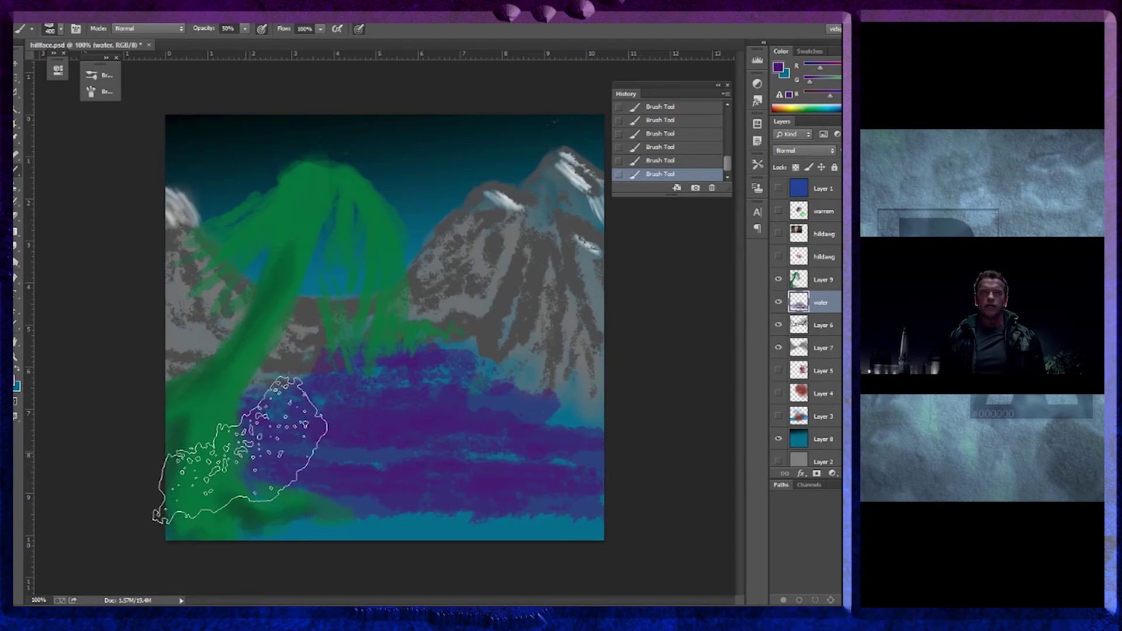
pyautogui.press('[')
pyautogui.press('[')
pyautogui.press('[')
pyautogui.press('[')
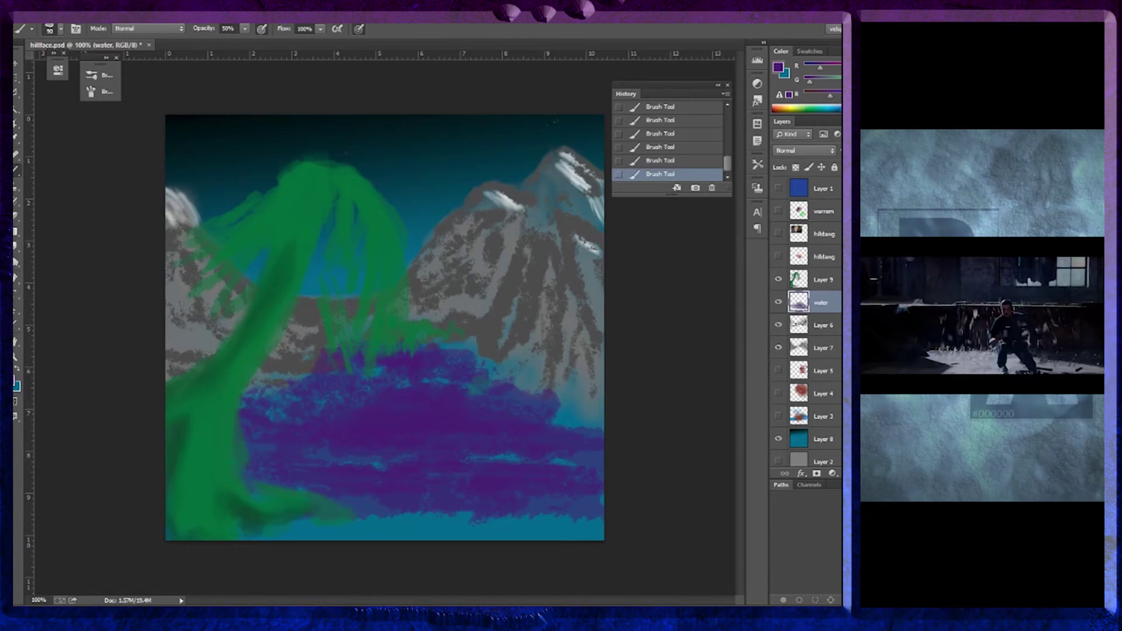
# Choose white and paint thin horizontal highlight streaks across the purple water with a 20 px brush at 10% opacity
pyautogui.click(830, 107)
pyautogui.click(778, 69)
pyautogui.moveTo(180, 336); pyautogui.dragTo(164, 324)
pyautogui.click(439, 321)
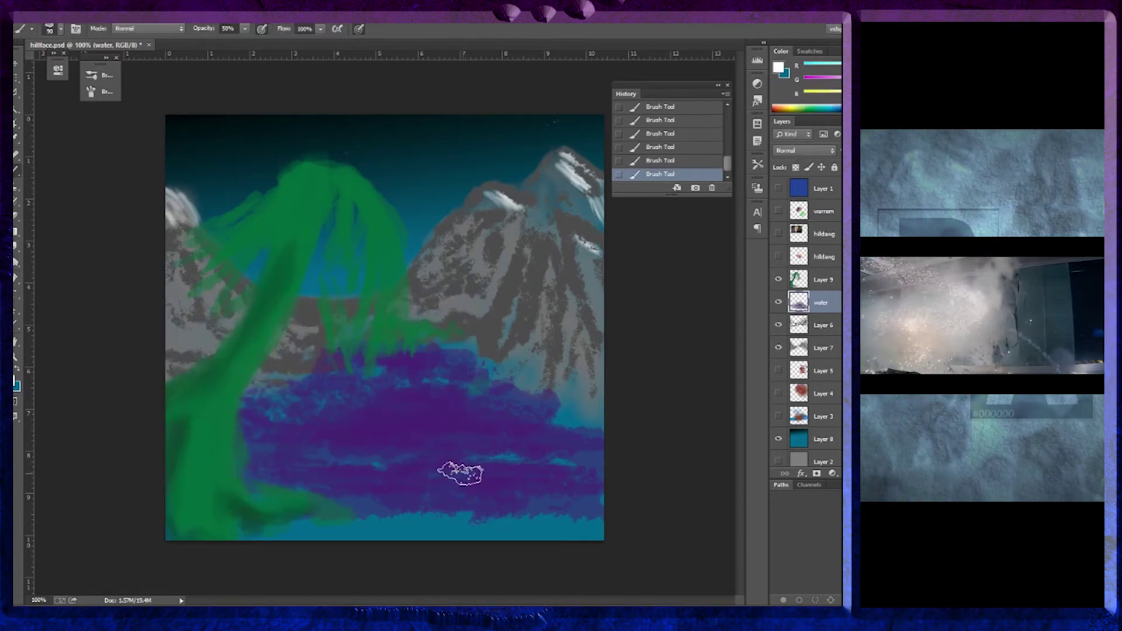
pyautogui.press('[')
pyautogui.press('[')
pyautogui.press('[')
pyautogui.press('[')
pyautogui.press('[')
pyautogui.press('[')
pyautogui.press('[')
pyautogui.press('[')
pyautogui.press('[')
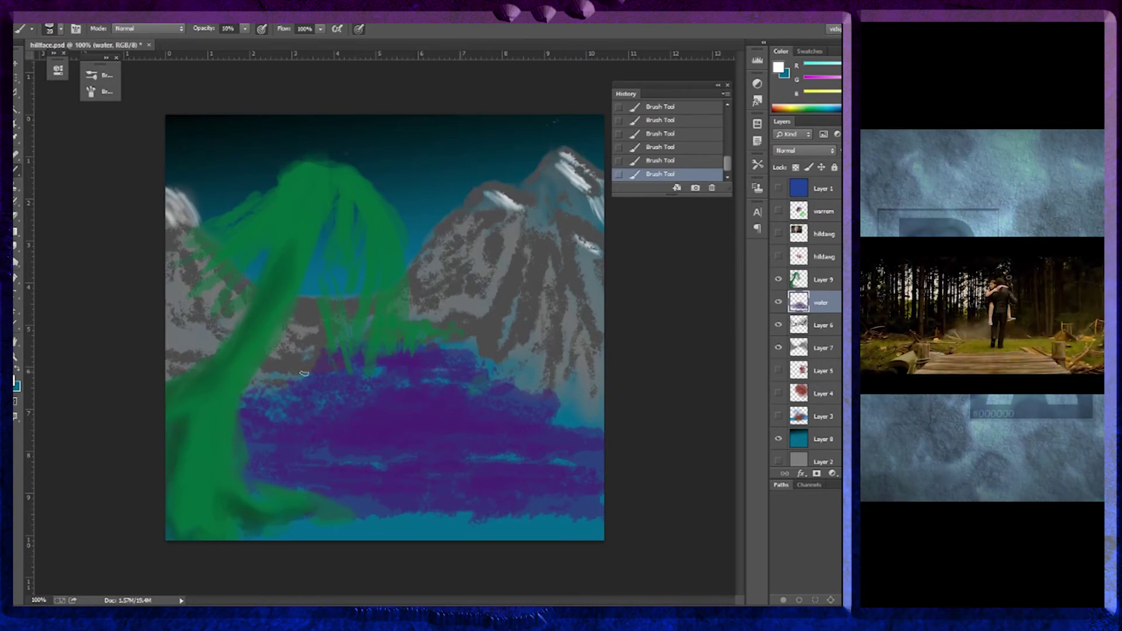
pyautogui.moveTo(525, 415); pyautogui.dragTo(314, 425)
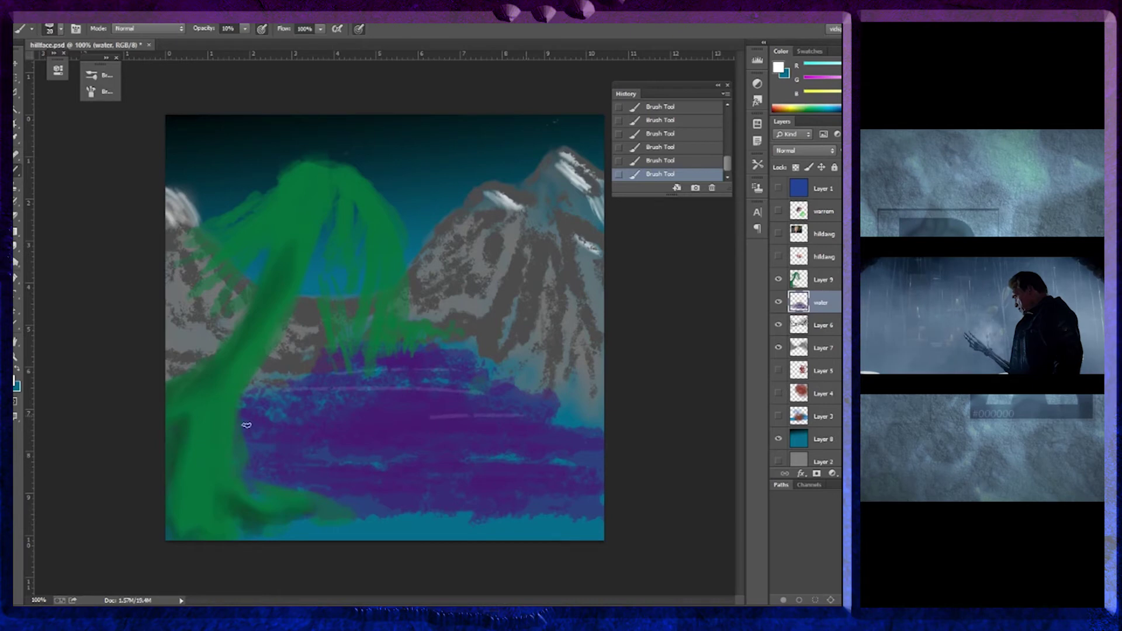
pyautogui.moveTo(218, 446)
pyautogui.mouseDown()
pyautogui.moveTo(588, 487)
pyautogui.moveTo(611, 468)
pyautogui.moveTo(363, 456)
pyautogui.moveTo(468, 454)
pyautogui.moveTo(605, 466)
pyautogui.moveTo(233, 465)
pyautogui.moveTo(285, 492)
pyautogui.moveTo(576, 484)
pyautogui.mouseUp()
# Enlarge the brush to 40 px and add more faint white ripple streaks over the upper part of the water
pyautogui.press(']')
pyautogui.press(']')
pyautogui.press(']')
pyautogui.press(']')
pyautogui.press(']')
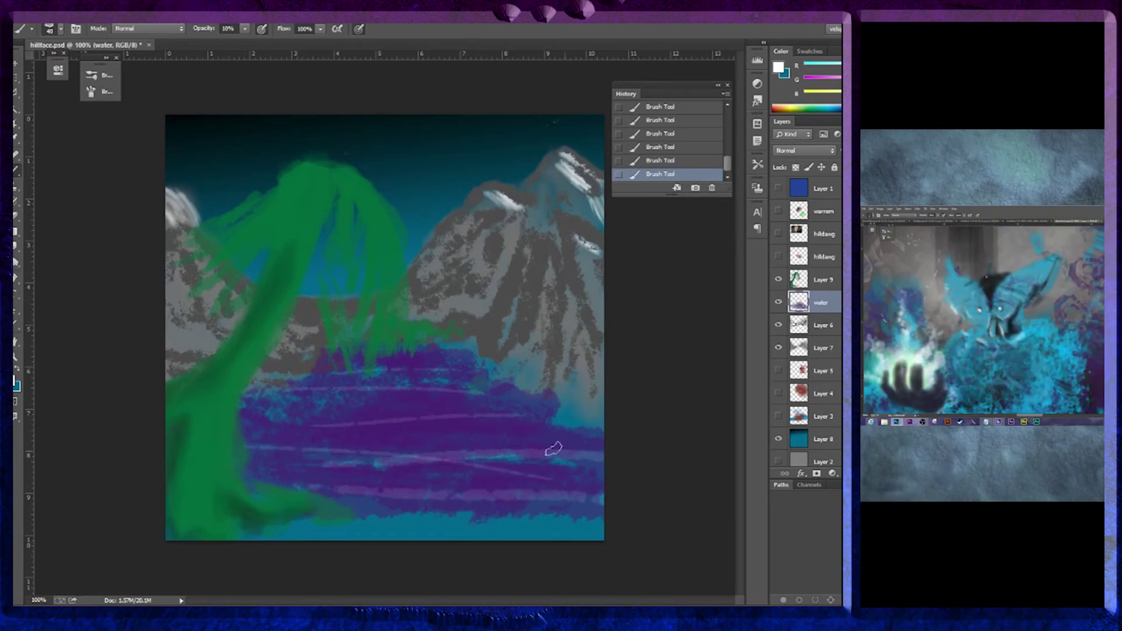
pyautogui.moveTo(250, 405); pyautogui.dragTo(518, 400)
pyautogui.moveTo(310, 379); pyautogui.dragTo(421, 384)
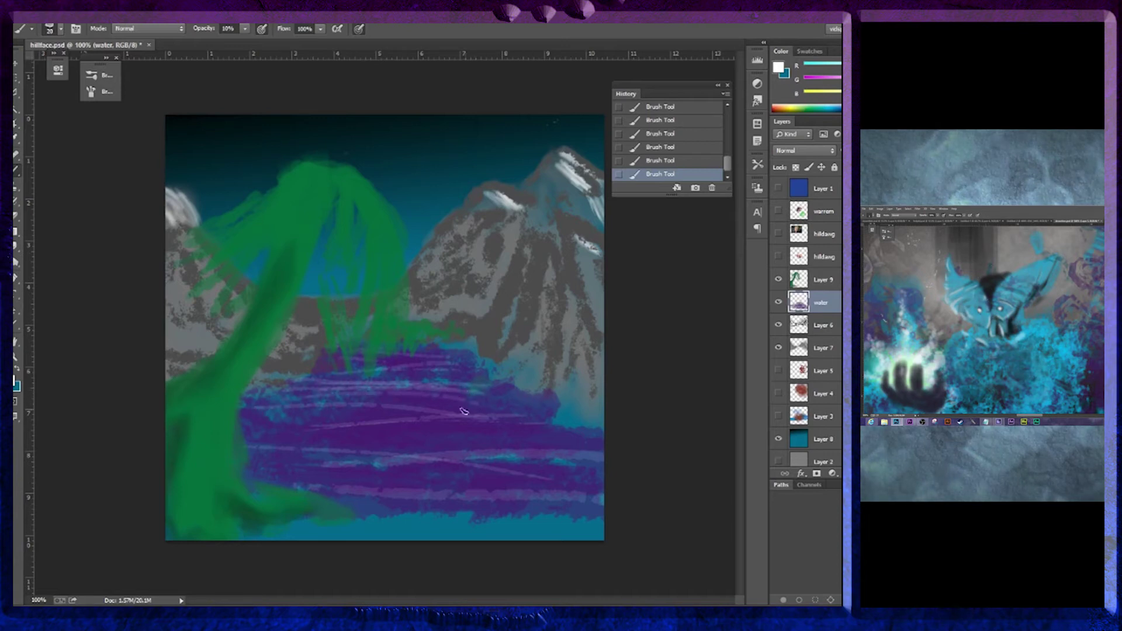
# Paint more faint white ripple streaks across the purple water, reducing the brush size for finer lines near the far shore
pyautogui.moveTo(514, 406)
pyautogui.mouseDown()
pyautogui.moveTo(248, 417)
pyautogui.moveTo(230, 444)
pyautogui.moveTo(555, 459)
pyautogui.moveTo(600, 445)
pyautogui.moveTo(589, 494)
pyautogui.moveTo(301, 503)
pyautogui.mouseUp()
pyautogui.press('[')
pyautogui.press('[')
pyautogui.press('[')
pyautogui.press('[')
pyautogui.press('[')
pyautogui.press('[')
pyautogui.press('[')
pyautogui.press('[')
pyautogui.press('[')
pyautogui.press('[')
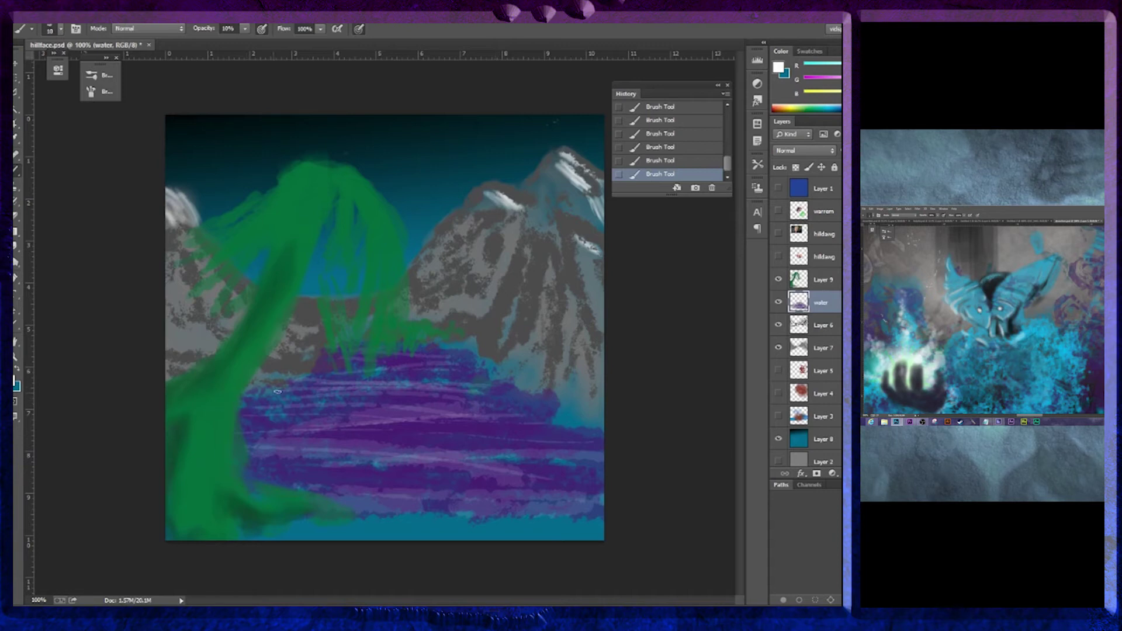
pyautogui.moveTo(332, 372); pyautogui.dragTo(501, 377)
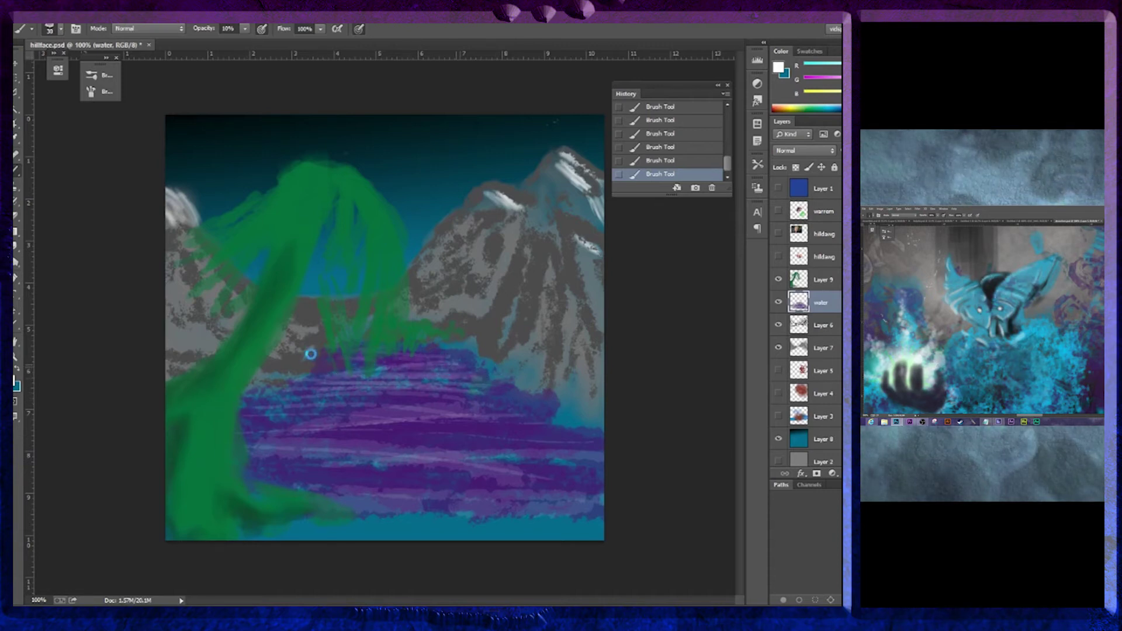
# Choose a soft round brush preset, reduce its size, and paint brighter white streaks across the whole water surface
pyautogui.click(96, 75)
pyautogui.click(153, 184)
pyautogui.press('[')
pyautogui.press('[')
pyautogui.press('[')
pyautogui.press('[')
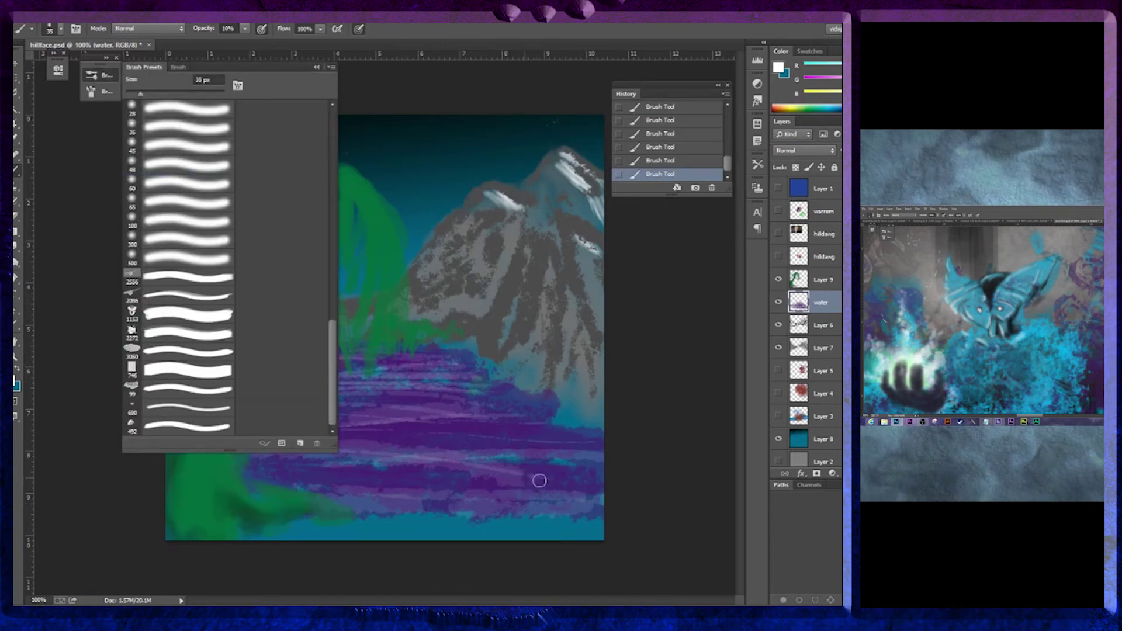
pyautogui.click(318, 68)
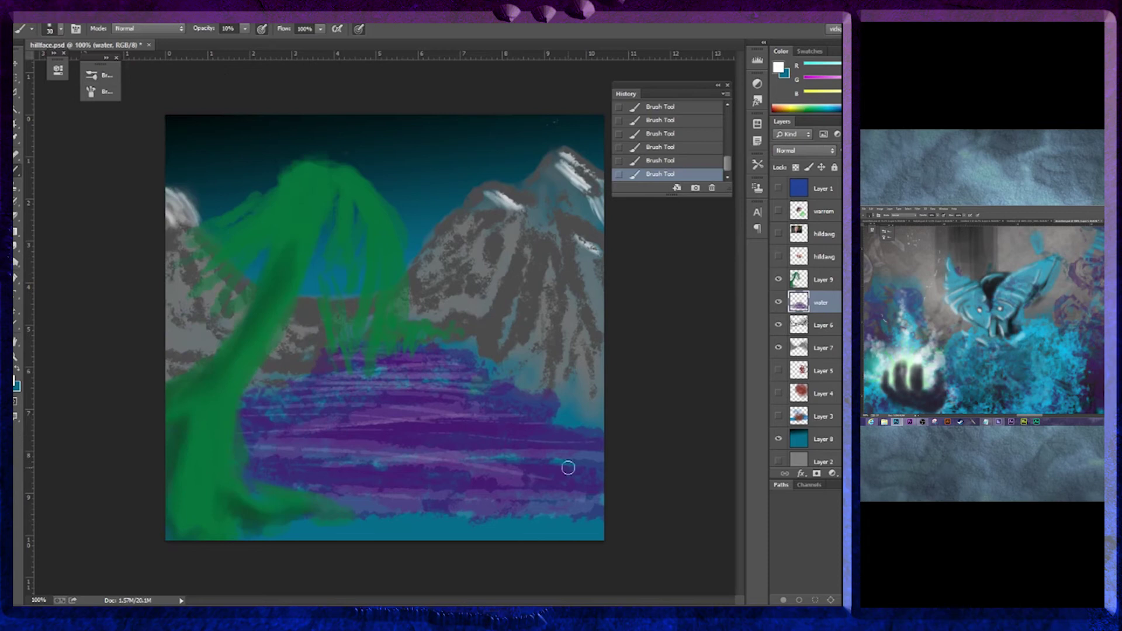
pyautogui.moveTo(589, 455); pyautogui.dragTo(389, 455)
pyautogui.moveTo(261, 419)
pyautogui.mouseDown()
pyautogui.moveTo(512, 414)
pyautogui.moveTo(452, 390)
pyautogui.moveTo(296, 385)
pyautogui.moveTo(430, 356)
pyautogui.moveTo(354, 355)
pyautogui.mouseUp()
pyautogui.moveTo(491, 400); pyautogui.dragTo(234, 400)
pyautogui.moveTo(234, 440); pyautogui.dragTo(501, 435)
pyautogui.moveTo(587, 482)
pyautogui.mouseDown()
pyautogui.moveTo(275, 490)
pyautogui.moveTo(556, 508)
pyautogui.moveTo(266, 456)
pyautogui.moveTo(228, 431)
pyautogui.moveTo(581, 444)
pyautogui.moveTo(338, 390)
pyautogui.moveTo(539, 374)
pyautogui.mouseUp()
# Smudge the white streaks into the purple water at 40% strength, and blend the shoreline below the large mountain at 60%
pyautogui.click(18, 245)
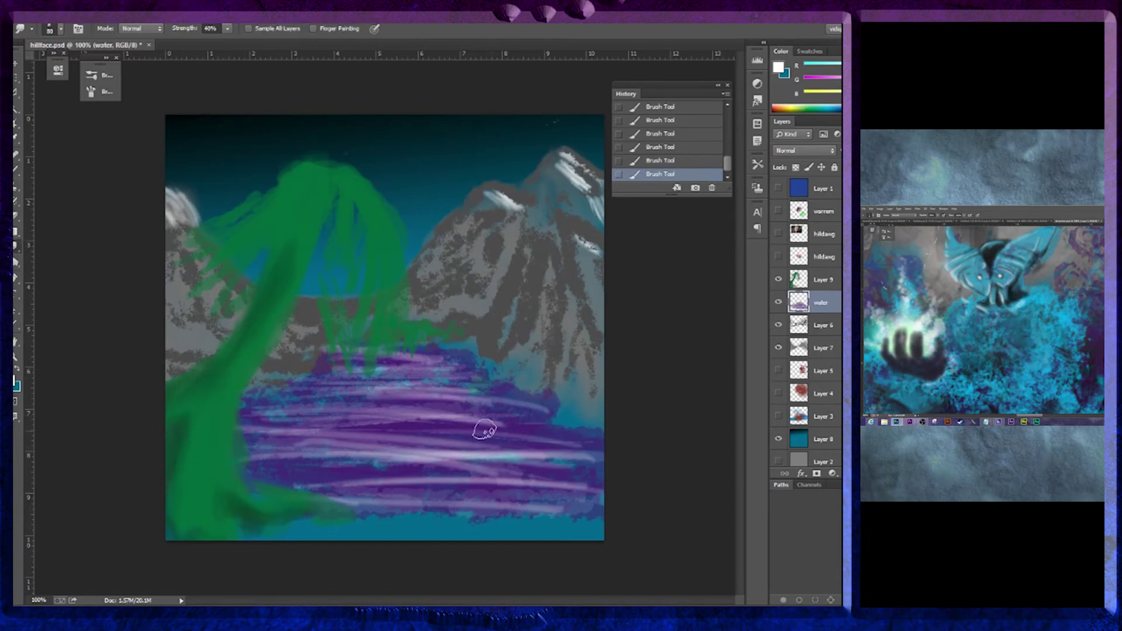
pyautogui.moveTo(325, 388); pyautogui.dragTo(245, 394)
pyautogui.press('[')
pyautogui.press('[')
pyautogui.press('[')
pyautogui.press('[')
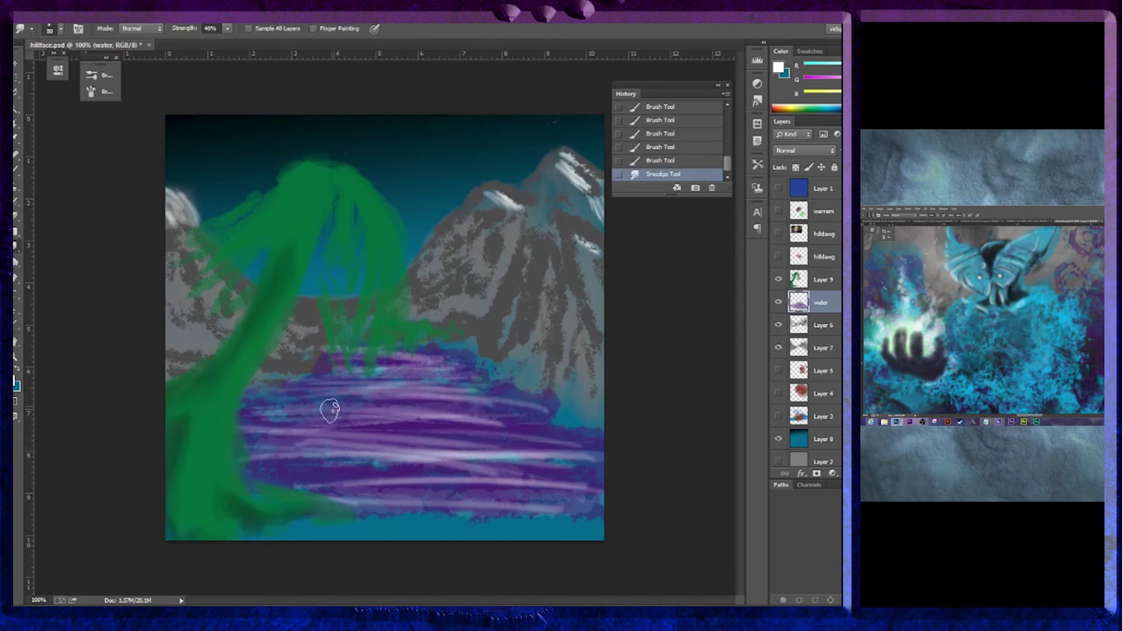
pyautogui.moveTo(457, 366); pyautogui.dragTo(469, 367)
pyautogui.moveTo(469, 368)
pyautogui.mouseDown()
pyautogui.moveTo(337, 371)
pyautogui.moveTo(474, 382)
pyautogui.moveTo(309, 384)
pyautogui.mouseUp()
pyautogui.moveTo(308, 384); pyautogui.dragTo(477, 391)
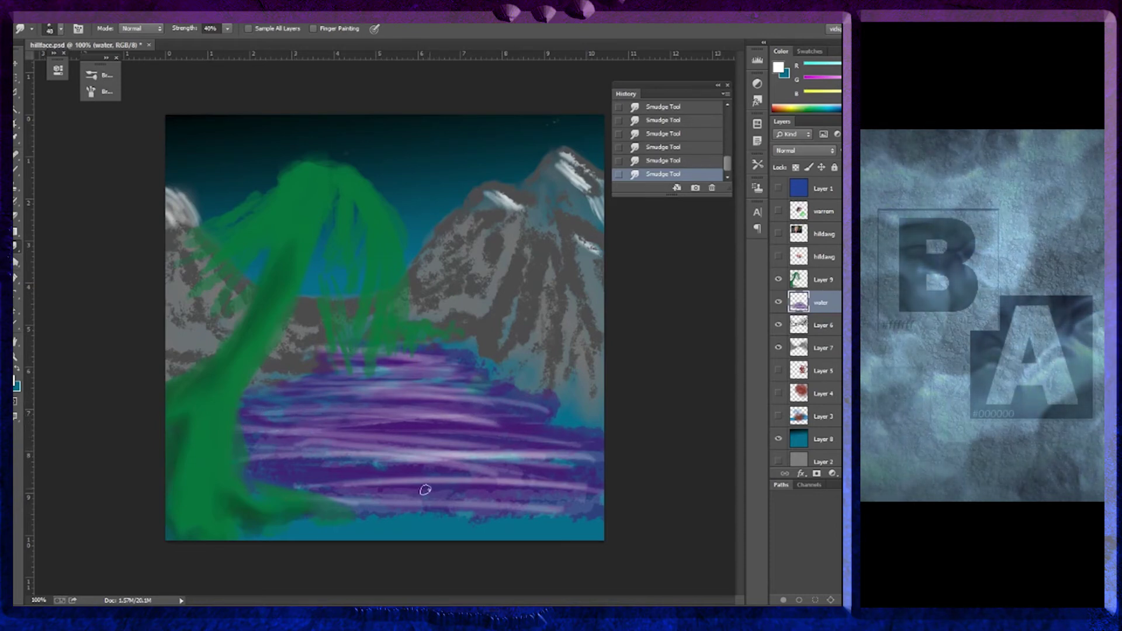
pyautogui.press('6')
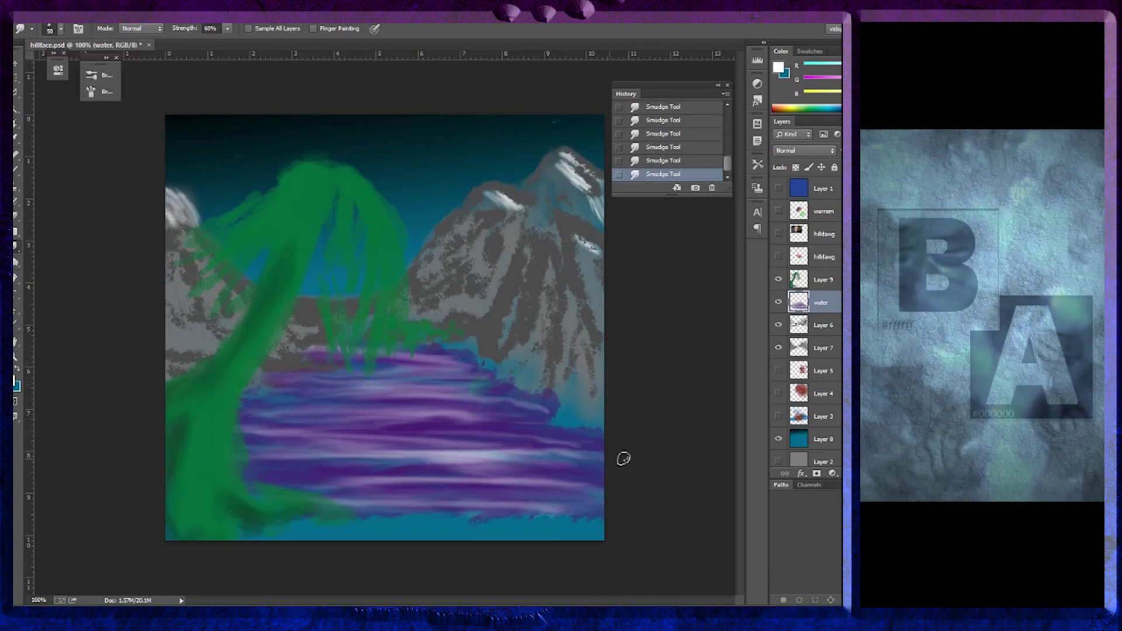
pyautogui.moveTo(522, 394)
pyautogui.mouseDown()
pyautogui.moveTo(511, 384)
pyautogui.moveTo(548, 428)
pyautogui.mouseUp()
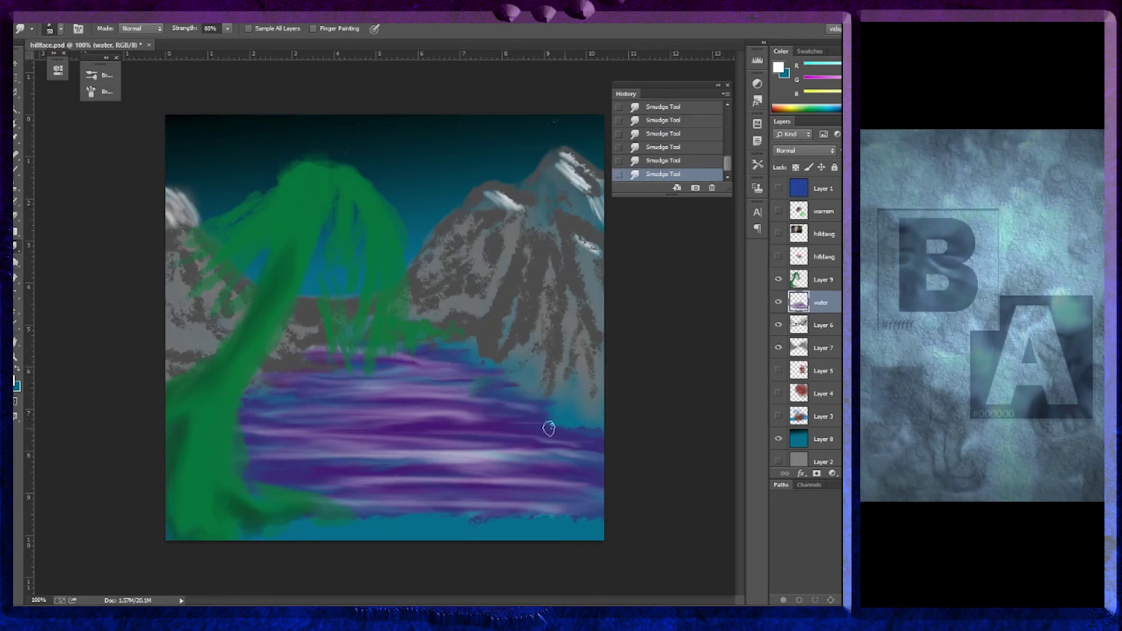
# On Layer 9, choose a dark green and paint shading strokes along the tree trunk from its base upward
pyautogui.click(834, 284)
pyautogui.press('b')
pyautogui.keyDown('alt'); pyautogui.click(319, 190); pyautogui.keyUp('alt')
pyautogui.click(98, 78)
pyautogui.click(279, 98)
pyautogui.click(14, 381)
pyautogui.click(267, 429)
pyautogui.click(449, 308)
pyautogui.moveTo(221, 465); pyautogui.dragTo(209, 481)
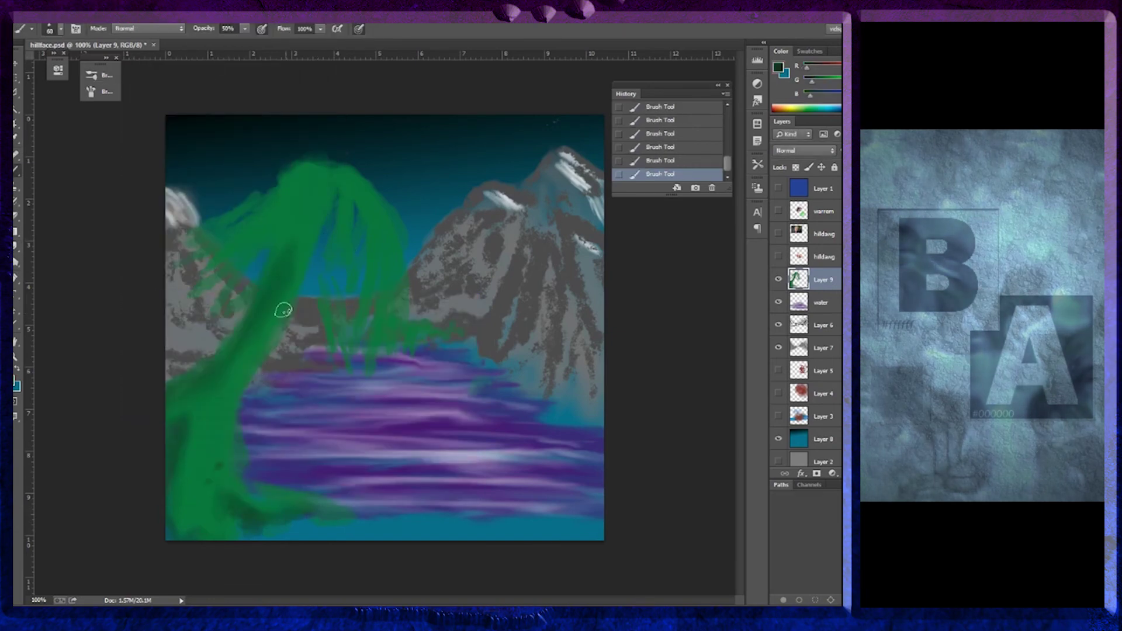
pyautogui.moveTo(277, 323); pyautogui.dragTo(272, 398)
pyautogui.moveTo(271, 289); pyautogui.dragTo(273, 413)
pyautogui.moveTo(289, 265)
pyautogui.mouseDown()
pyautogui.moveTo(296, 305)
pyautogui.moveTo(290, 291)
pyautogui.moveTo(263, 321)
pyautogui.moveTo(257, 351)
pyautogui.mouseUp()
# Set the opacity to 60% and erase the drooping palm-like fronds around the treetop and beside the trunk
pyautogui.click(98, 76)
pyautogui.click(98, 91)
pyautogui.press('6')
pyautogui.press('e')
pyautogui.moveTo(367, 187); pyautogui.dragTo(377, 228)
pyautogui.moveTo(345, 170); pyautogui.dragTo(350, 214)
pyautogui.moveTo(331, 328); pyautogui.dragTo(366, 323)
pyautogui.moveTo(327, 166); pyautogui.dragTo(322, 216)
pyautogui.moveTo(268, 171); pyautogui.dragTo(234, 234)
pyautogui.moveTo(225, 337); pyautogui.dragTo(201, 281)
pyautogui.moveTo(278, 170)
pyautogui.mouseDown()
pyautogui.moveTo(270, 233)
pyautogui.moveTo(353, 228)
pyautogui.moveTo(280, 211)
pyautogui.mouseUp()
# Paint dark green pine branches outward from both sides of the upper trunk with a much smaller brush
pyautogui.press('[')
pyautogui.press('[')
pyautogui.press('[')
pyautogui.press('[')
pyautogui.press('[')
pyautogui.press('[')
pyautogui.press('[')
pyautogui.press('[')
pyautogui.press('[')
pyautogui.moveTo(300, 193); pyautogui.dragTo(271, 239)
pyautogui.moveTo(313, 235); pyautogui.dragTo(374, 237)
pyautogui.moveTo(320, 209)
pyautogui.mouseDown()
pyautogui.moveTo(368, 190)
pyautogui.moveTo(241, 244)
pyautogui.mouseUp()
pyautogui.moveTo(306, 230); pyautogui.dragTo(342, 264)
pyautogui.moveTo(307, 202); pyautogui.dragTo(316, 280)
pyautogui.moveTo(306, 238)
pyautogui.mouseDown()
pyautogui.moveTo(237, 266)
pyautogui.moveTo(354, 329)
pyautogui.mouseUp()
# Paint long, drooping dark green pine branches over the tree's lower half, out to the canvas edge and over the water
pyautogui.moveTo(277, 285); pyautogui.dragTo(203, 288)
pyautogui.moveTo(234, 287); pyautogui.dragTo(181, 297)
pyautogui.moveTo(241, 350); pyautogui.dragTo(283, 426)
pyautogui.moveTo(257, 304)
pyautogui.mouseDown()
pyautogui.moveTo(207, 340)
pyautogui.moveTo(175, 328)
pyautogui.mouseUp()
pyautogui.moveTo(300, 238); pyautogui.dragTo(300, 269)
pyautogui.moveTo(303, 202); pyautogui.dragTo(304, 252)
pyautogui.moveTo(236, 368)
pyautogui.mouseDown()
pyautogui.moveTo(200, 352)
pyautogui.moveTo(167, 375)
pyautogui.mouseUp()
pyautogui.moveTo(237, 363)
pyautogui.mouseDown()
pyautogui.moveTo(281, 449)
pyautogui.moveTo(167, 414)
pyautogui.mouseUp()
pyautogui.moveTo(241, 383); pyautogui.dragTo(211, 453)
pyautogui.moveTo(218, 409); pyautogui.dragTo(241, 476)
pyautogui.moveTo(204, 361); pyautogui.dragTo(166, 369)
pyautogui.moveTo(198, 400)
pyautogui.mouseDown()
pyautogui.moveTo(170, 443)
pyautogui.moveTo(161, 529)
pyautogui.mouseUp()
# Choose a gray and paint a rock over the tree's green base and root at 30% opacity
pyautogui.click(16, 380)
pyautogui.click(164, 383)
pyautogui.press('Return')
pyautogui.press('3')
pyautogui.moveTo(196, 433); pyautogui.dragTo(258, 514)
pyautogui.moveTo(232, 478)
pyautogui.mouseDown()
pyautogui.moveTo(195, 456)
pyautogui.moveTo(195, 546)
pyautogui.moveTo(255, 494)
pyautogui.mouseUp()
pyautogui.press('[')
pyautogui.press(']')
pyautogui.moveTo(186, 437); pyautogui.dragTo(147, 447)
pyautogui.moveTo(165, 447); pyautogui.dragTo(206, 546)
pyautogui.moveTo(189, 428); pyautogui.dragTo(154, 419)
# Sample a dark green from the painting and add faint shading to the rock and lower tree at 20% opacity
pyautogui.keyDown('alt'); pyautogui.click(311, 503); pyautogui.keyUp('alt')
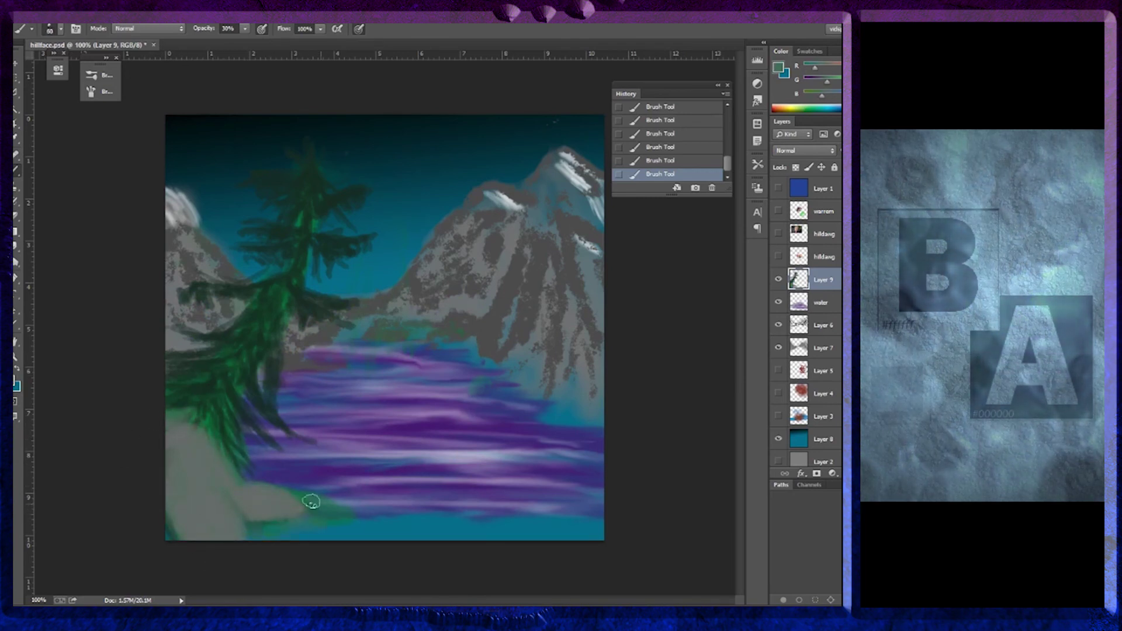
pyautogui.keyDown('alt'); pyautogui.click(175, 537); pyautogui.keyUp('alt')
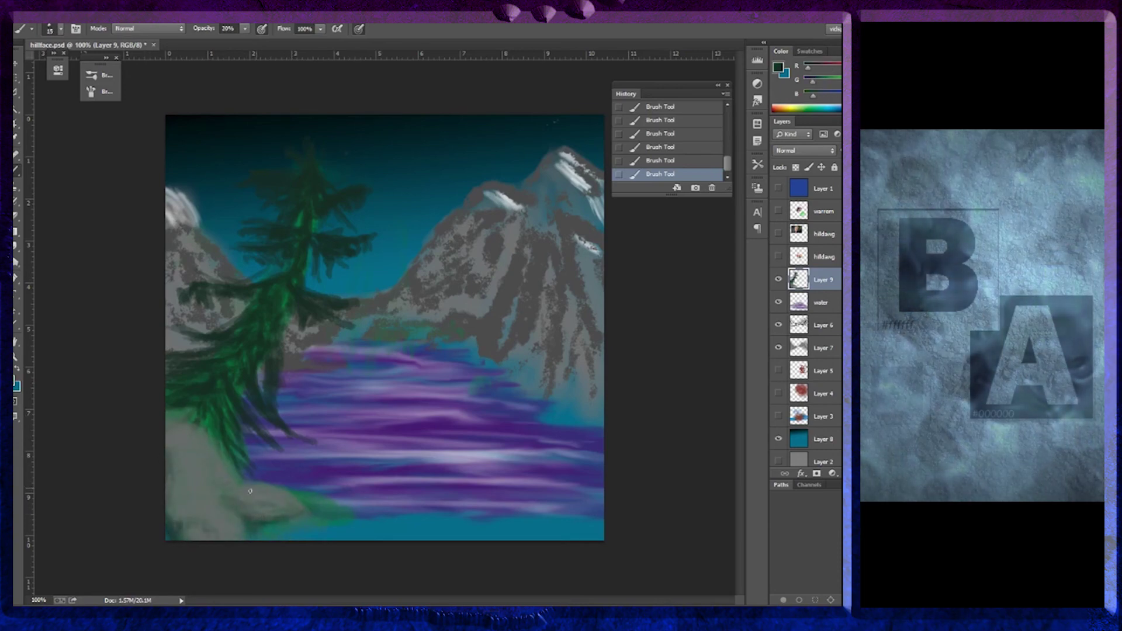
pyautogui.moveTo(225, 462); pyautogui.dragTo(236, 477)
pyautogui.moveTo(205, 415); pyautogui.dragTo(220, 451)
pyautogui.moveTo(170, 456); pyautogui.dragTo(171, 492)
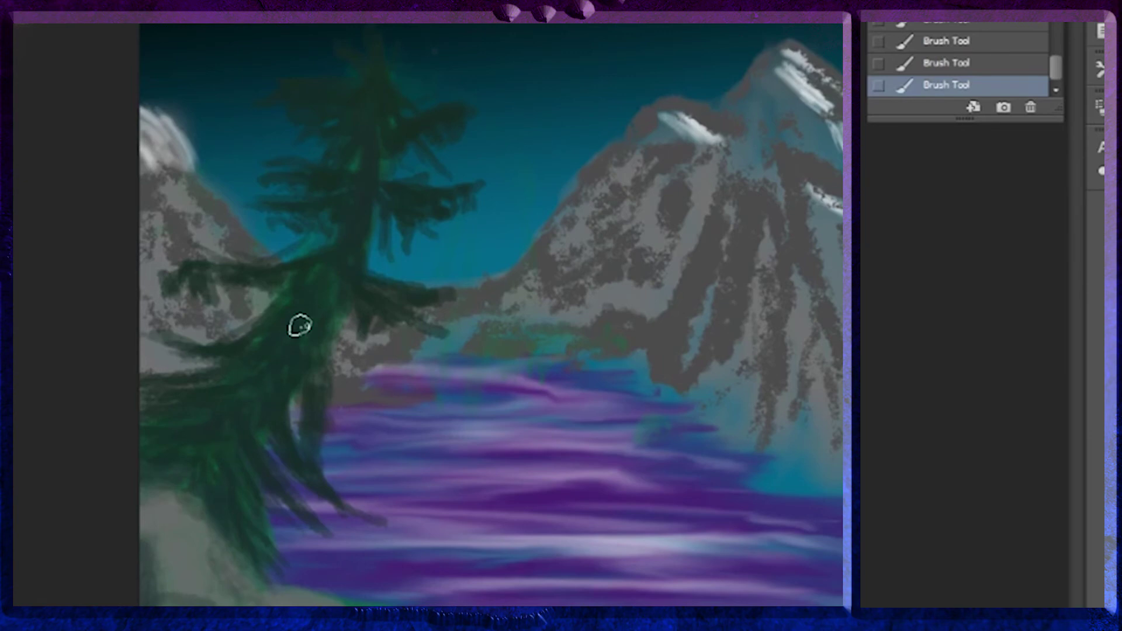
pyautogui.moveTo(285, 355); pyautogui.dragTo(311, 374)
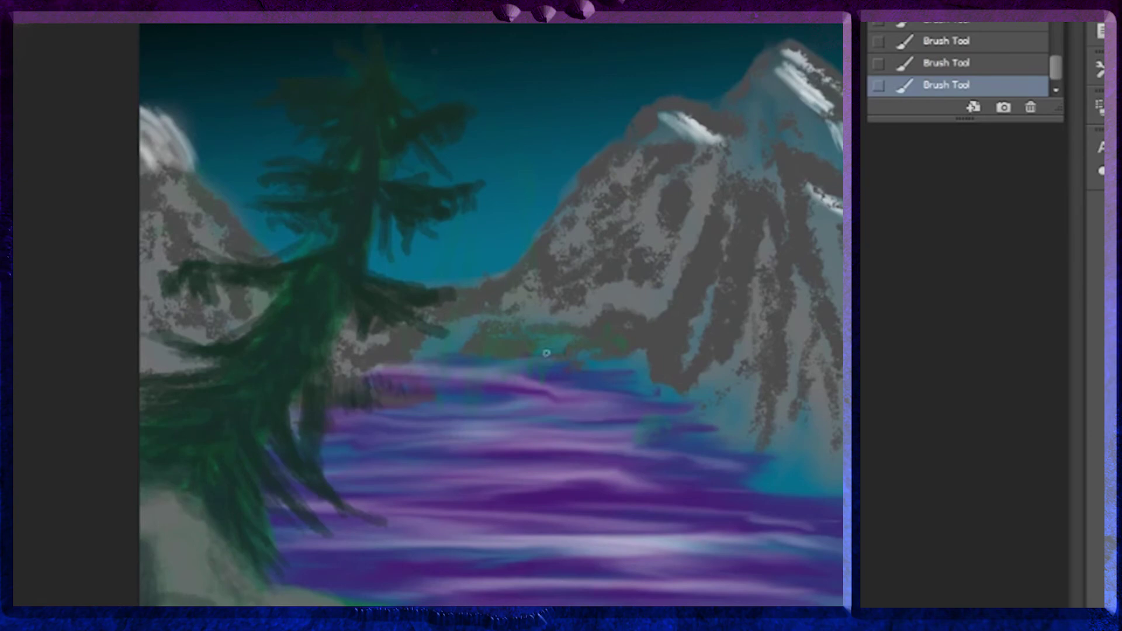
# Paint fine shoreline details and pale ripples around the far shore's green patch, and erase the stray marks
pyautogui.moveTo(365, 331); pyautogui.dragTo(346, 337)
pyautogui.moveTo(412, 357); pyautogui.dragTo(462, 354)
pyautogui.moveTo(543, 339); pyautogui.dragTo(553, 354)
pyautogui.press('b')
pyautogui.press('e')
pyautogui.moveTo(411, 345); pyautogui.dragTo(388, 363)
# Block in a large gray boulder in front of the big mountain, with gray ground extending below it
pyautogui.press('b')
pyautogui.moveTo(848, 190)
pyautogui.mouseDown()
pyautogui.moveTo(661, 377)
pyautogui.moveTo(815, 552)
pyautogui.moveTo(760, 614)
pyautogui.mouseUp()
pyautogui.moveTo(818, 211); pyautogui.dragTo(845, 307)
pyautogui.moveTo(707, 342); pyautogui.dragTo(757, 376)
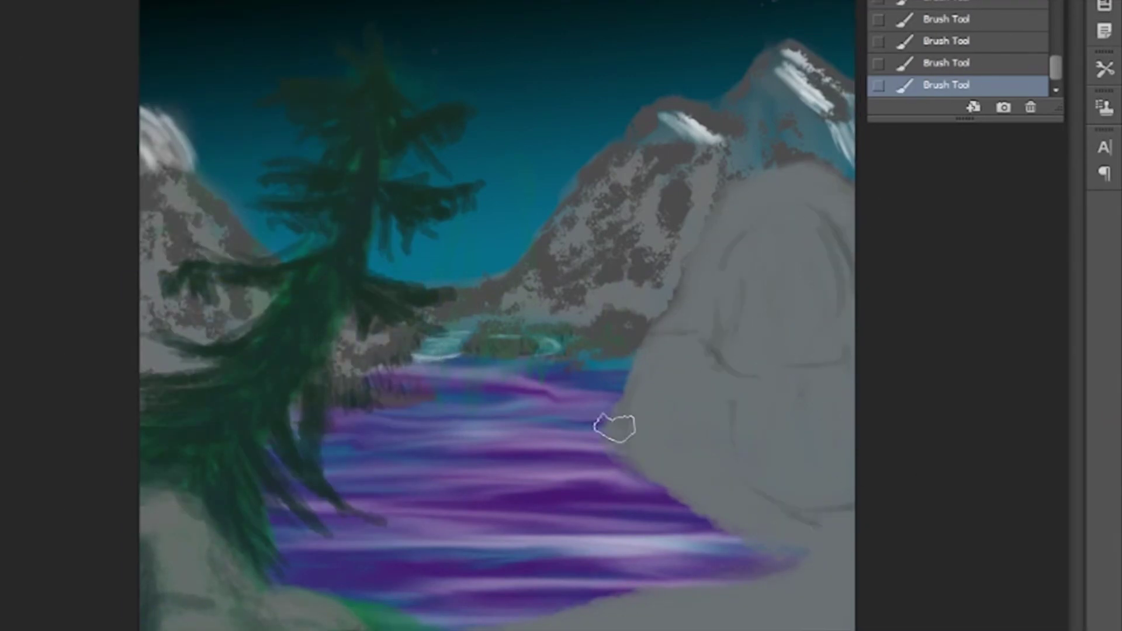
# Define the boulder's edges and crevices and the foreground ground's rim with dark gray strokes
pyautogui.moveTo(611, 430); pyautogui.dragTo(781, 541)
pyautogui.moveTo(851, 508); pyautogui.dragTo(777, 585)
pyautogui.moveTo(772, 591); pyautogui.dragTo(555, 619)
pyautogui.moveTo(672, 515); pyautogui.dragTo(701, 328)
pyautogui.moveTo(760, 590); pyautogui.dragTo(538, 614)
pyautogui.moveTo(690, 345); pyautogui.dragTo(719, 276)
pyautogui.moveTo(772, 585); pyautogui.dragTo(591, 622)
# Paint green grass along the boulder's base and around the rock beneath the tree
pyautogui.press('F5')
pyautogui.press('F5')
pyautogui.moveTo(842, 514); pyautogui.dragTo(602, 432)
pyautogui.moveTo(149, 564); pyautogui.dragTo(167, 602)
pyautogui.moveTo(222, 556); pyautogui.dragTo(241, 580)
pyautogui.moveTo(816, 518); pyautogui.dragTo(840, 499)
# Erase stray foliage beside the tree, including the drooping lower branches over the water
pyautogui.moveTo(176, 576); pyautogui.dragTo(359, 131)
pyautogui.click(994, 41)
pyautogui.press('e')
pyautogui.moveTo(216, 345); pyautogui.dragTo(115, 353)
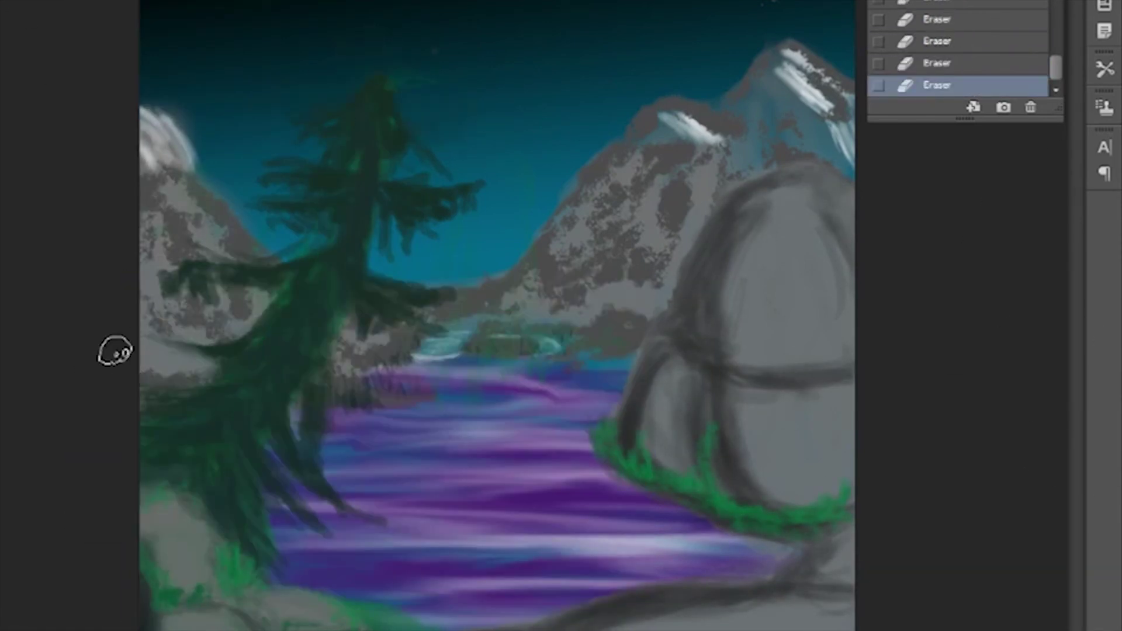
pyautogui.moveTo(292, 287); pyautogui.dragTo(223, 368)
pyautogui.moveTo(374, 520); pyautogui.dragTo(279, 447)
# Paint dark shading along the boulder's outline, the foreground ground's edge and the tree trunk
pyautogui.press('b')
pyautogui.moveTo(742, 198); pyautogui.dragTo(724, 441)
pyautogui.moveTo(783, 175); pyautogui.dragTo(632, 410)
pyautogui.moveTo(771, 576); pyautogui.dragTo(526, 623)
pyautogui.moveTo(307, 298); pyautogui.dragTo(147, 447)
pyautogui.moveTo(220, 476); pyautogui.dragTo(241, 546)
pyautogui.moveTo(743, 593); pyautogui.dragTo(817, 553)
pyautogui.moveTo(293, 333)
pyautogui.mouseDown()
pyautogui.moveTo(241, 432)
pyautogui.moveTo(251, 454)
pyautogui.moveTo(348, 293)
pyautogui.mouseUp()
# Brush shading onto both mountains' slopes and the high peak, clear the selection, and erase a little at the treetop
pyautogui.press('b')
pyautogui.moveTo(591, 170)
pyautogui.mouseDown()
pyautogui.moveTo(529, 263)
pyautogui.moveTo(537, 274)
pyautogui.mouseUp()
pyautogui.moveTo(170, 175); pyautogui.dragTo(166, 217)
pyautogui.hotkey('ctrl', 'd')
pyautogui.moveTo(783, 117)
pyautogui.mouseDown()
pyautogui.moveTo(739, 123)
pyautogui.moveTo(651, 92)
pyautogui.mouseUp()
pyautogui.press('e')
pyautogui.moveTo(375, 83); pyautogui.dragTo(363, 93)
# Apply a gradient to the sky above the mountain saddle and erase the excess around the treetop
pyautogui.press('g')
pyautogui.moveTo(446, 35)
pyautogui.mouseDown()
pyautogui.moveTo(446, 289)
pyautogui.moveTo(447, 117)
pyautogui.mouseUp()
pyautogui.press('e')
pyautogui.moveTo(385, 52); pyautogui.dragTo(292, 132)
pyautogui.moveTo(400, 132); pyautogui.dragTo(423, 175)
pyautogui.press('b')
pyautogui.click(379, 122)
# Apply a gradient from the mountain saddle up through the sky, clean it with the eraser, and crop the painting to landscape format
pyautogui.click(784, 18)
pyautogui.press('g')
pyautogui.moveTo(453, 263)
pyautogui.mouseDown()
pyautogui.moveTo(453, 35)
pyautogui.moveTo(459, 58)
pyautogui.mouseUp()
pyautogui.press('e')
pyautogui.moveTo(424, 73); pyautogui.dragTo(436, 84)
pyautogui.click(959, 41)
pyautogui.moveTo(204, 35); pyautogui.dragTo(468, 94)
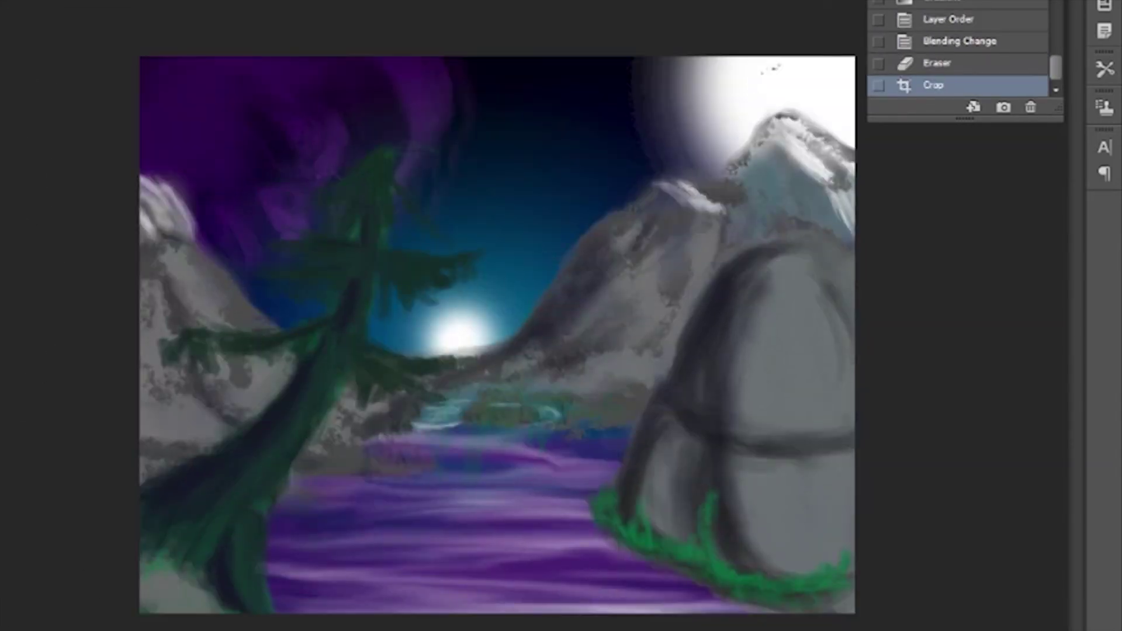